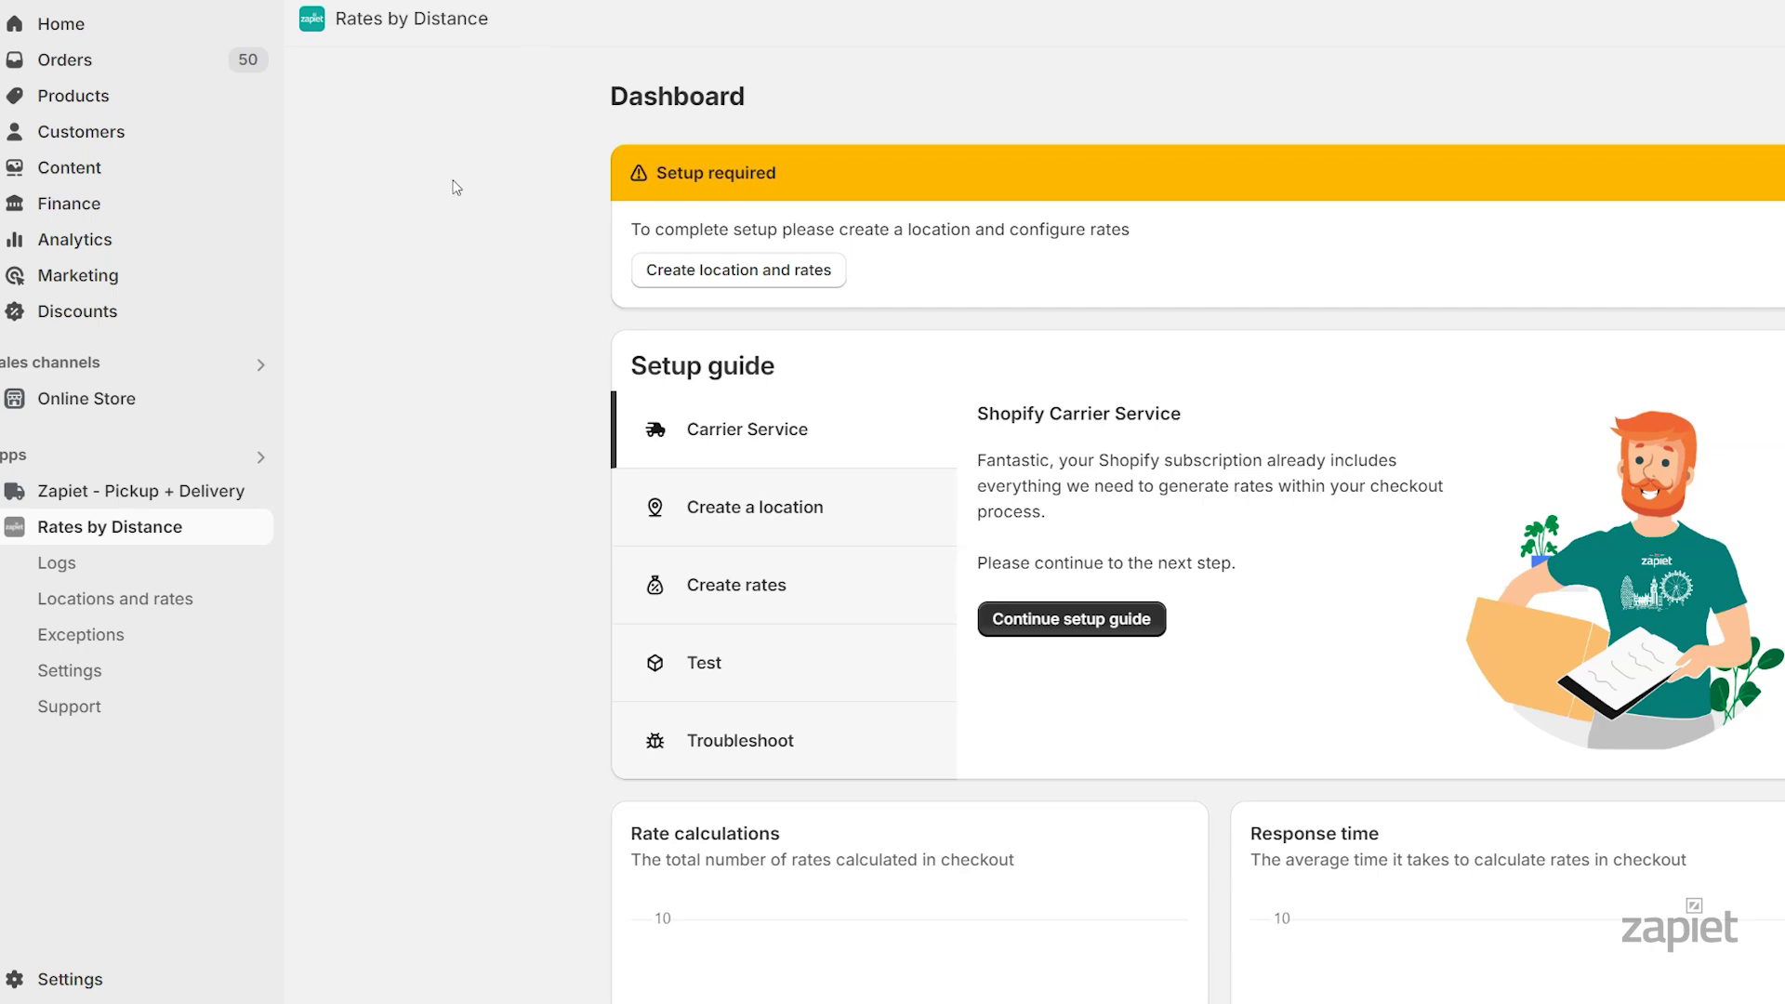
Start a new location named 'Zapiet Florist' with London as its city
{"action": "left_click", "coordinate": [186, 610]}
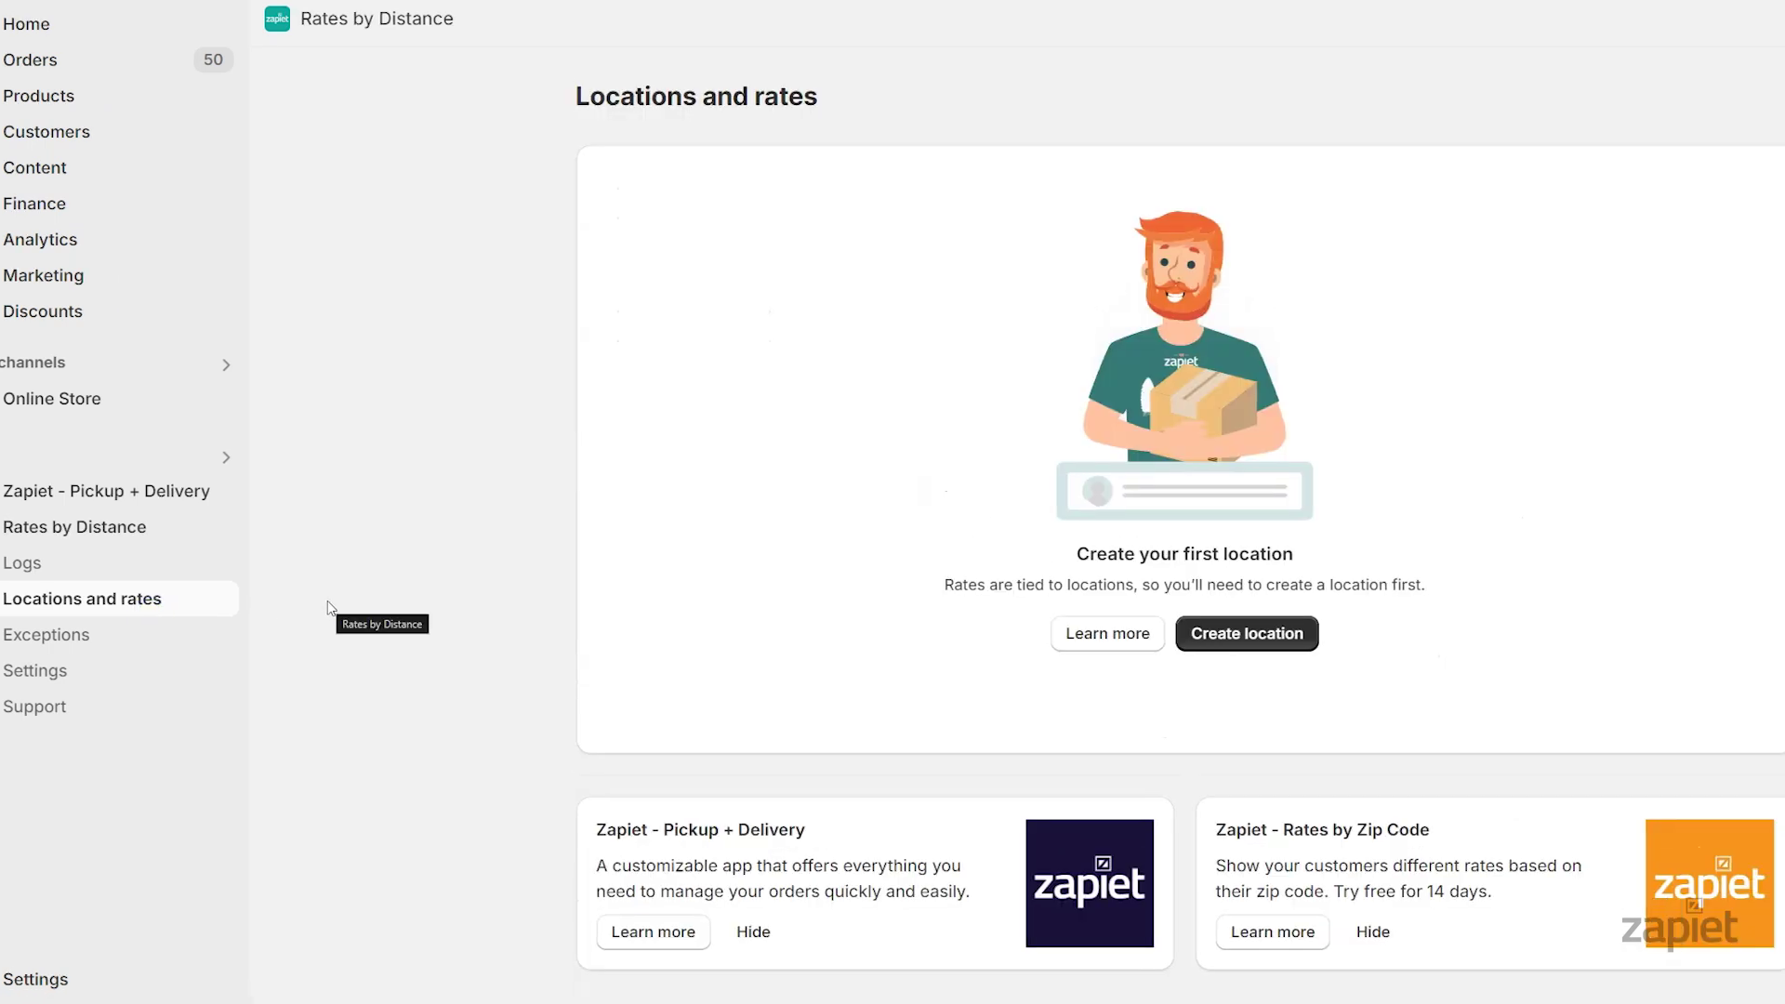
{"action": "left_click", "coordinate": [992, 642]}
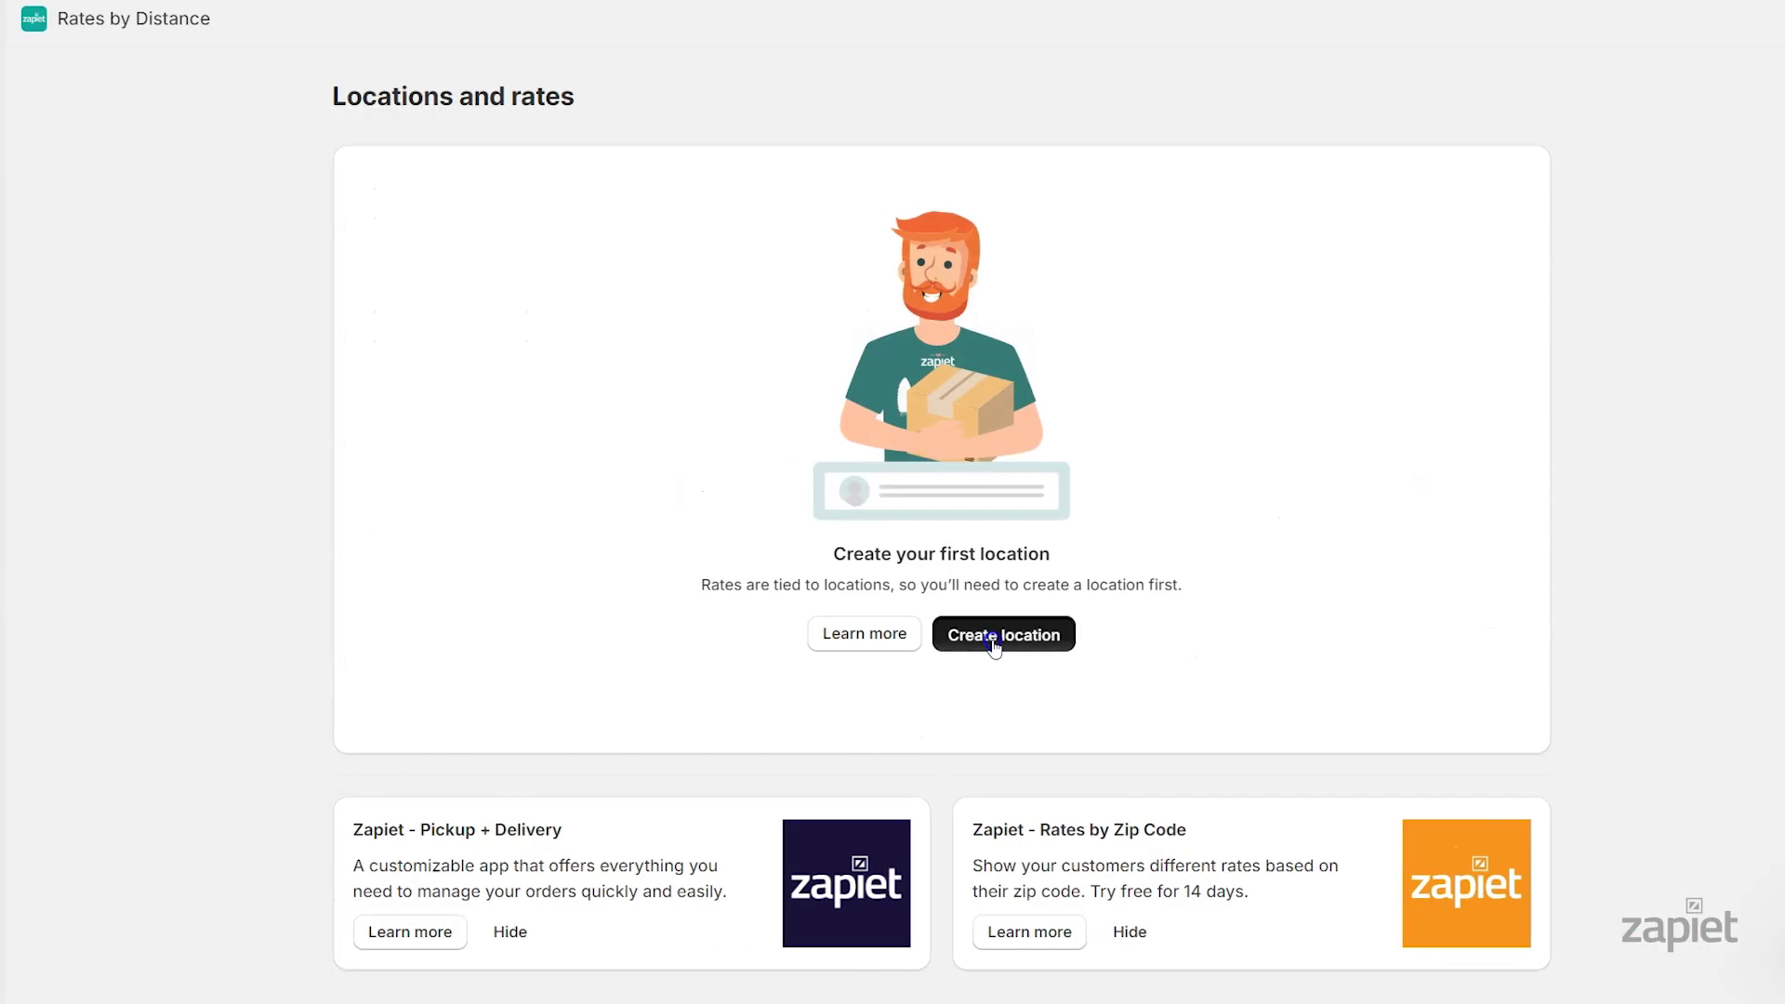
{"action": "left_click", "coordinate": [1151, 215]}
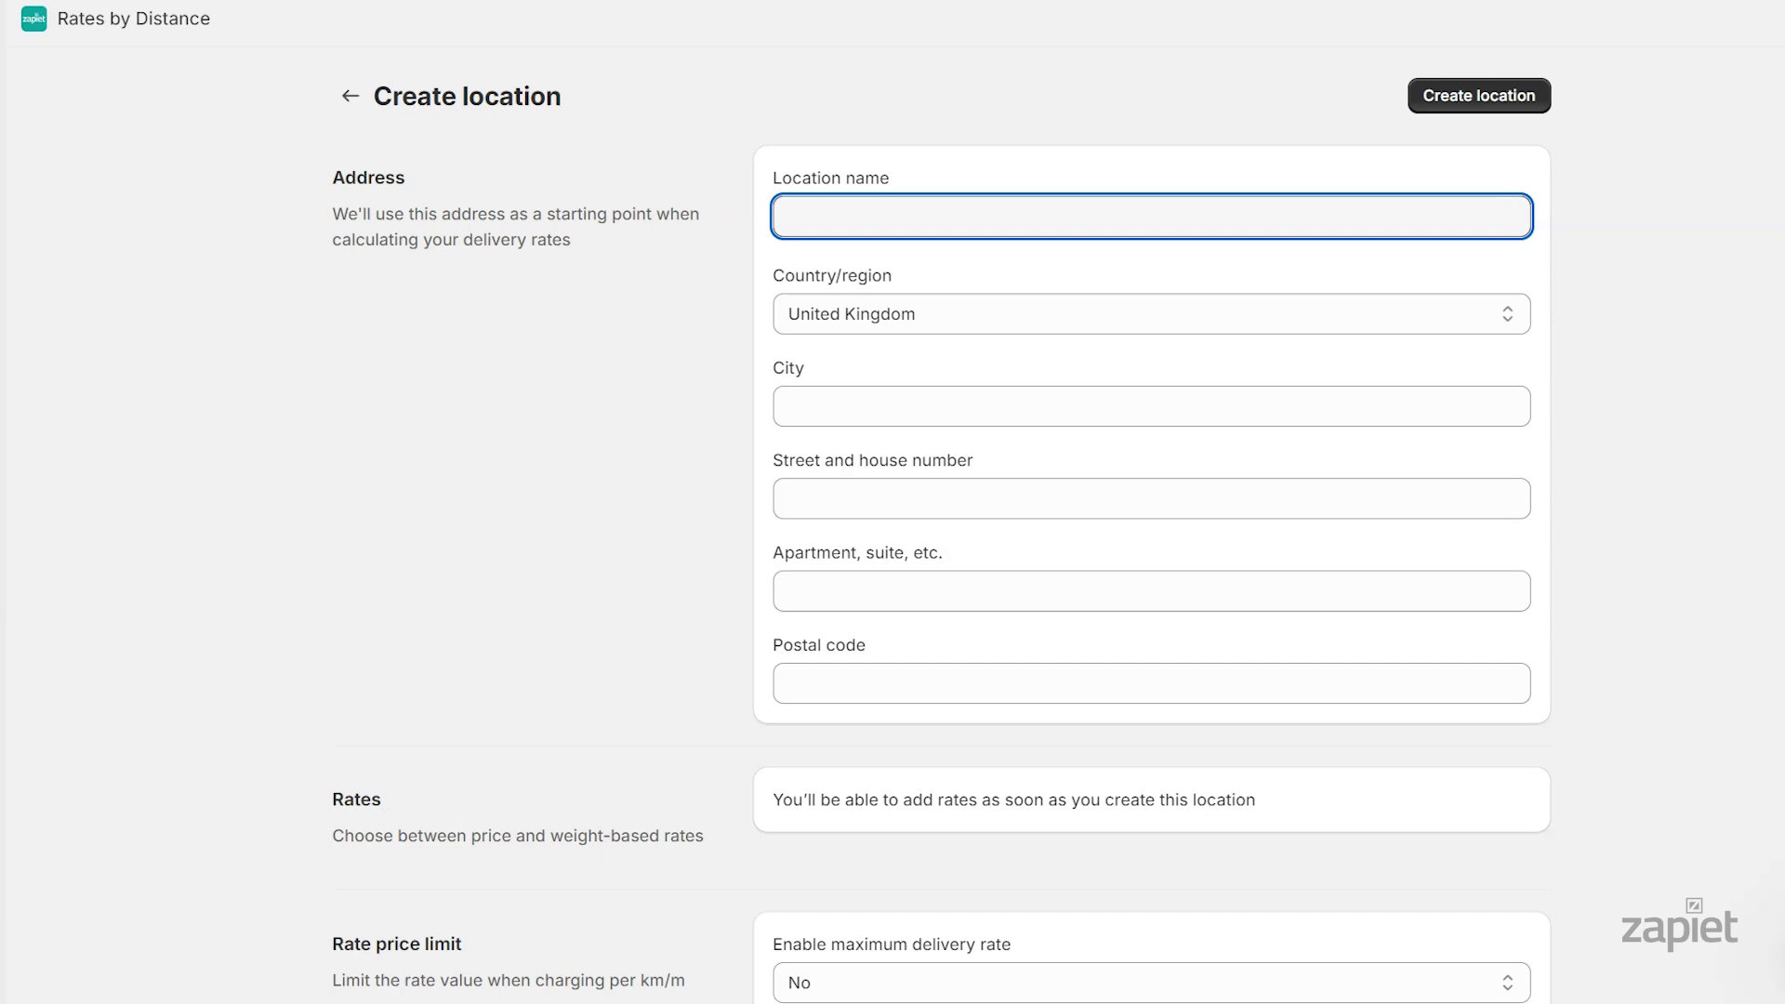
{"action": "type", "text": "Zapiet Florist"}
{"action": "left_click", "coordinate": [1151, 407]}
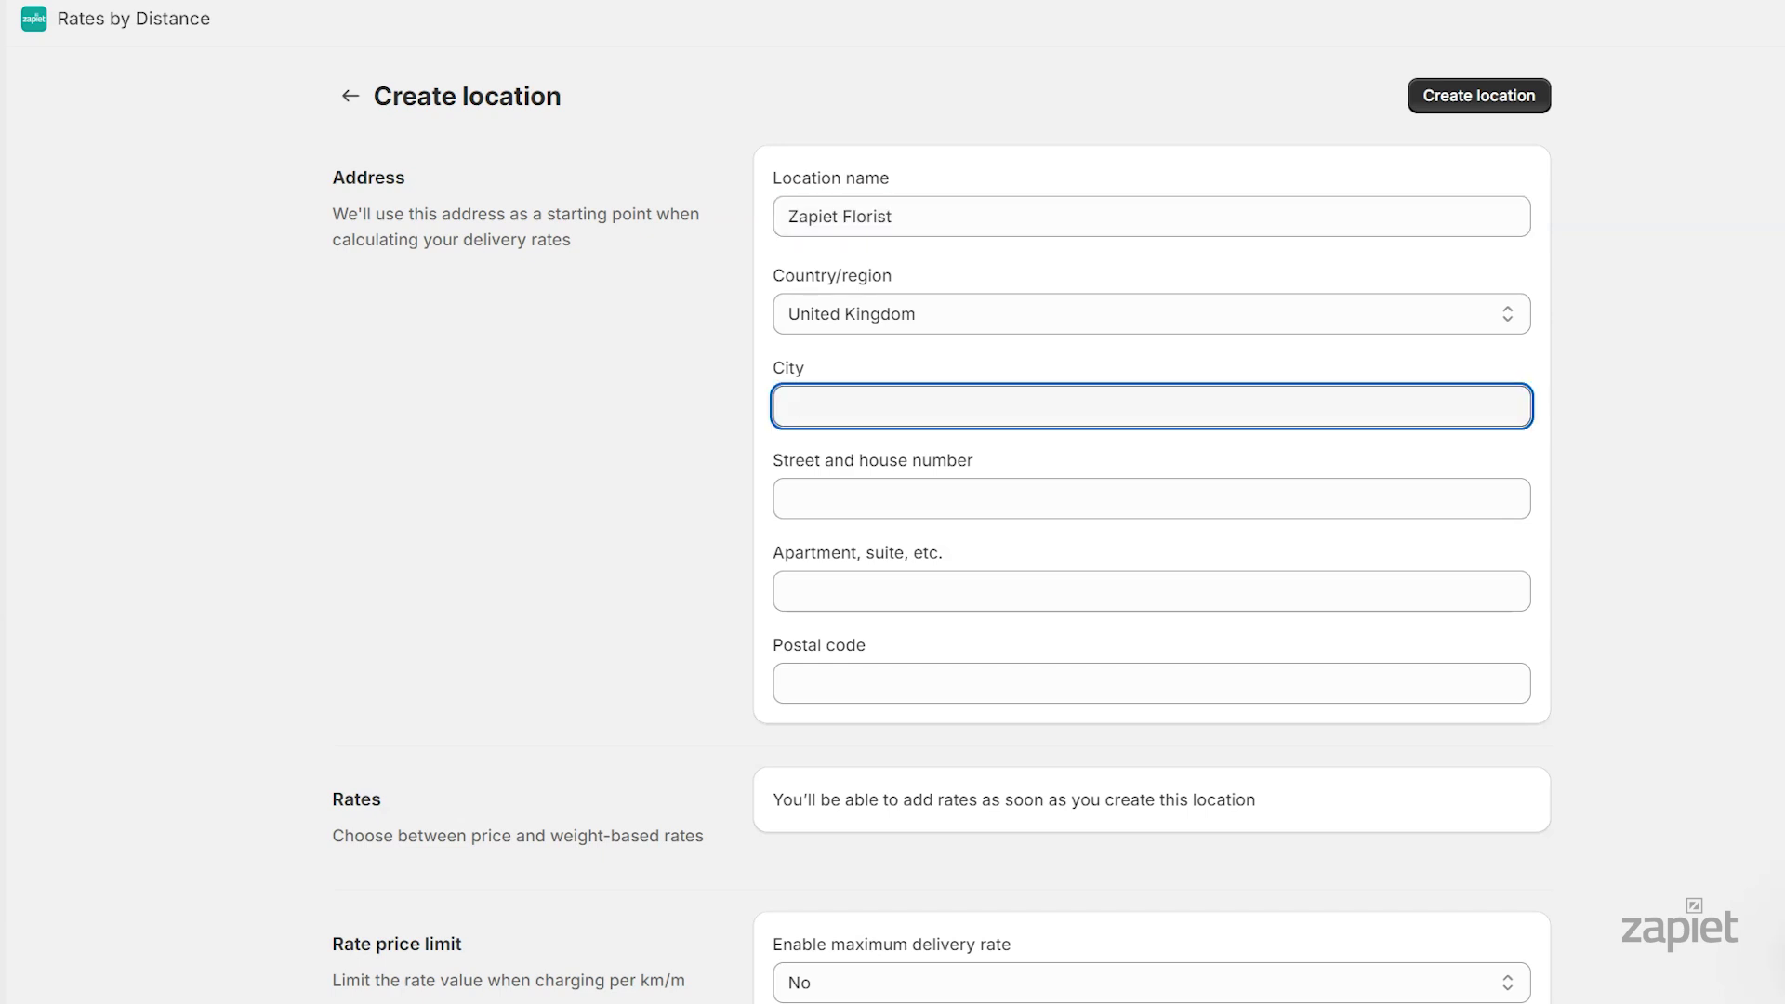
{"action": "type", "text": "London"}
Fill in the location's street address and postal code
{"action": "left_click", "coordinate": [1151, 498]}
{"action": "type", "text": "10 Buckingham Palace"}
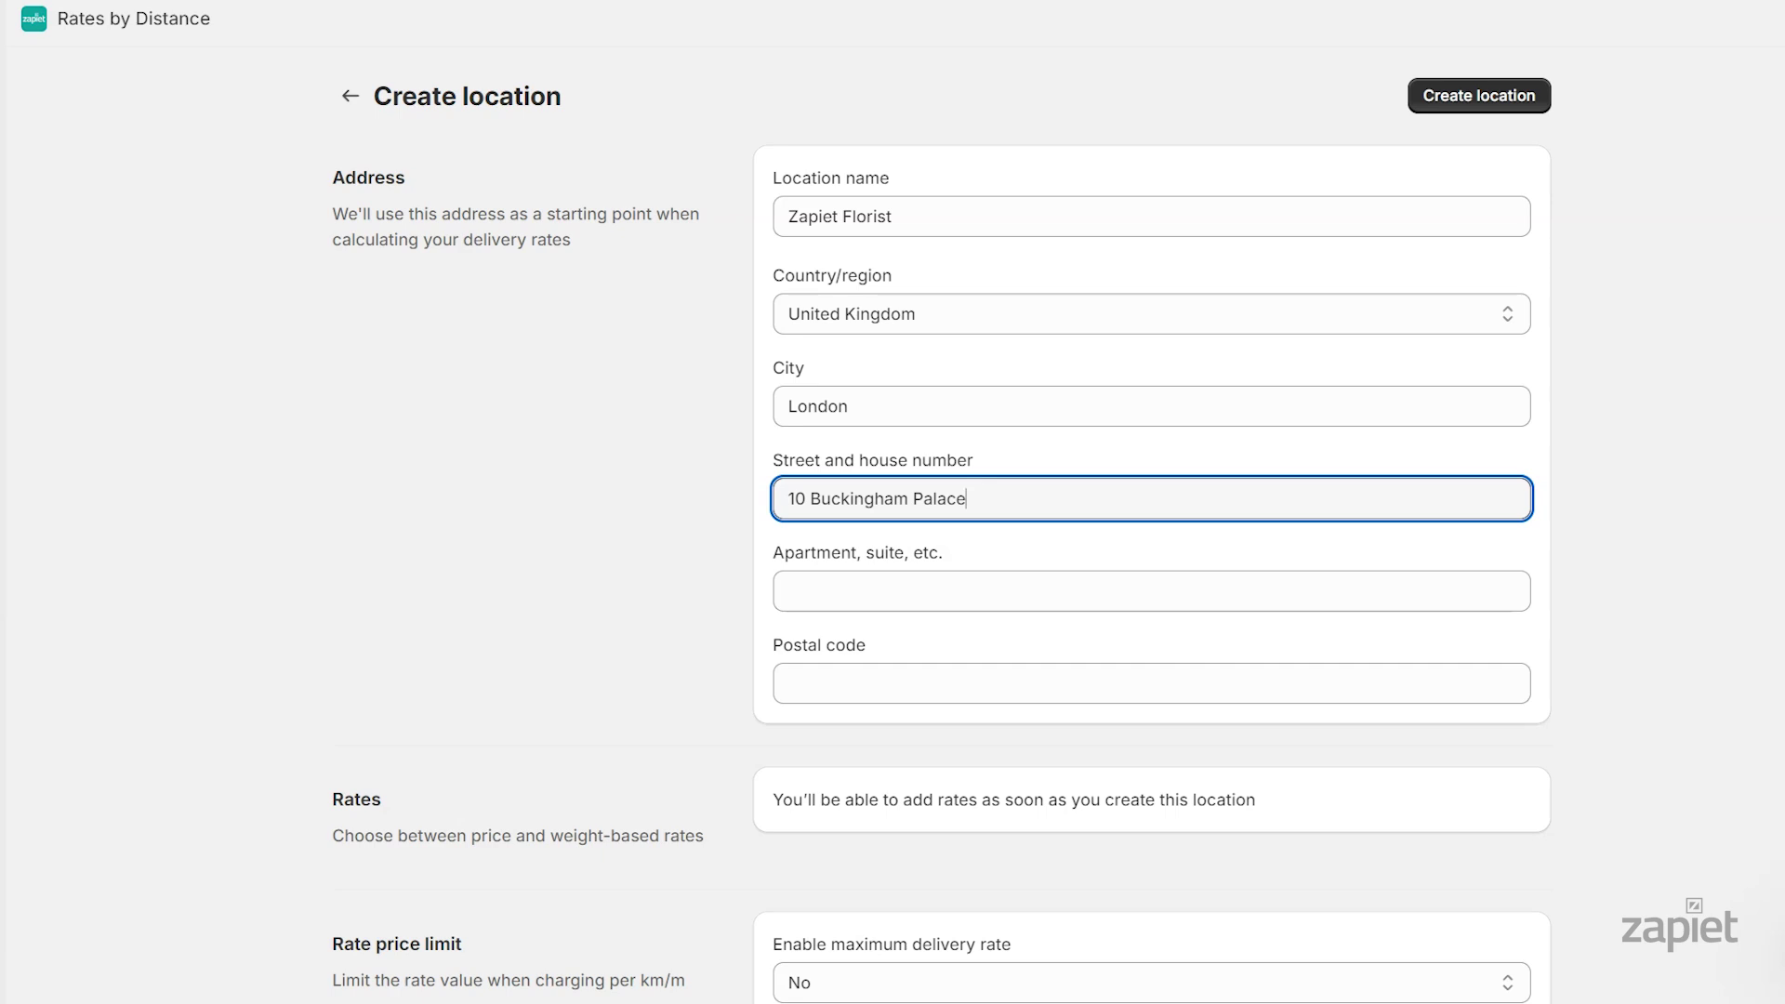
{"action": "left_click", "coordinate": [1151, 684]}
{"action": "type", "text": "SW1A 1AA"}
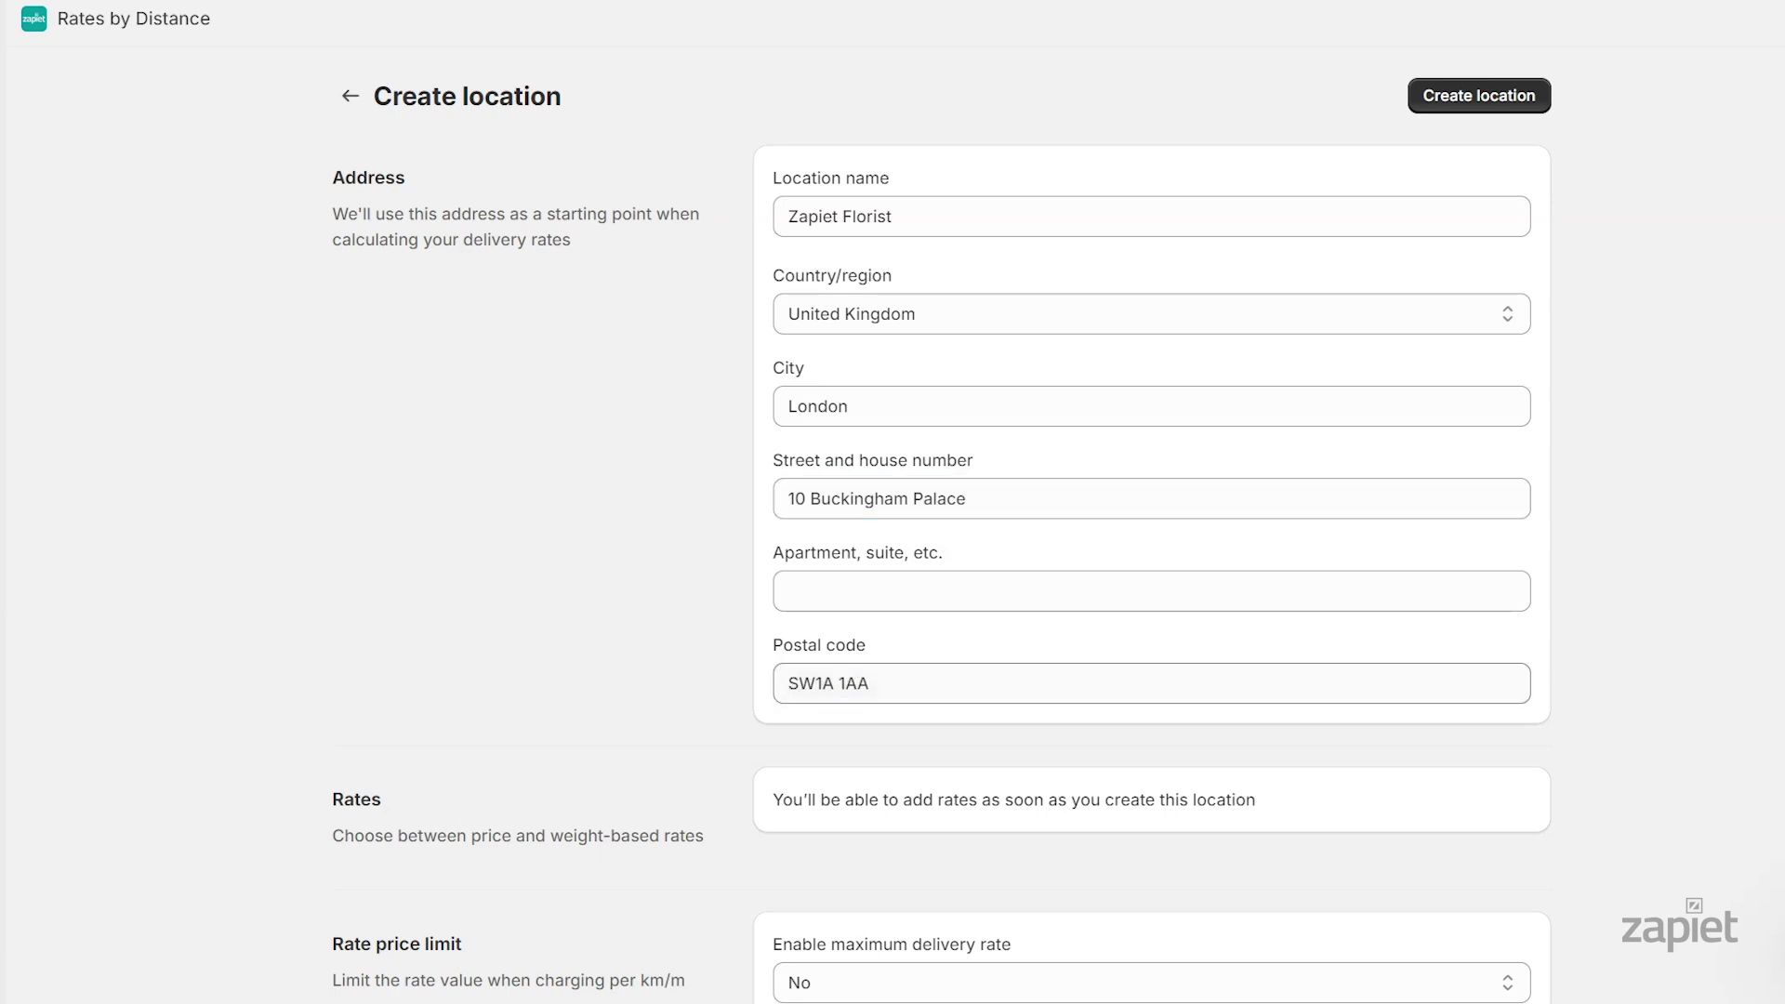
{"action": "scroll", "coordinate": [943, 530], "scroll_direction": "down", "scroll_amount": 5}
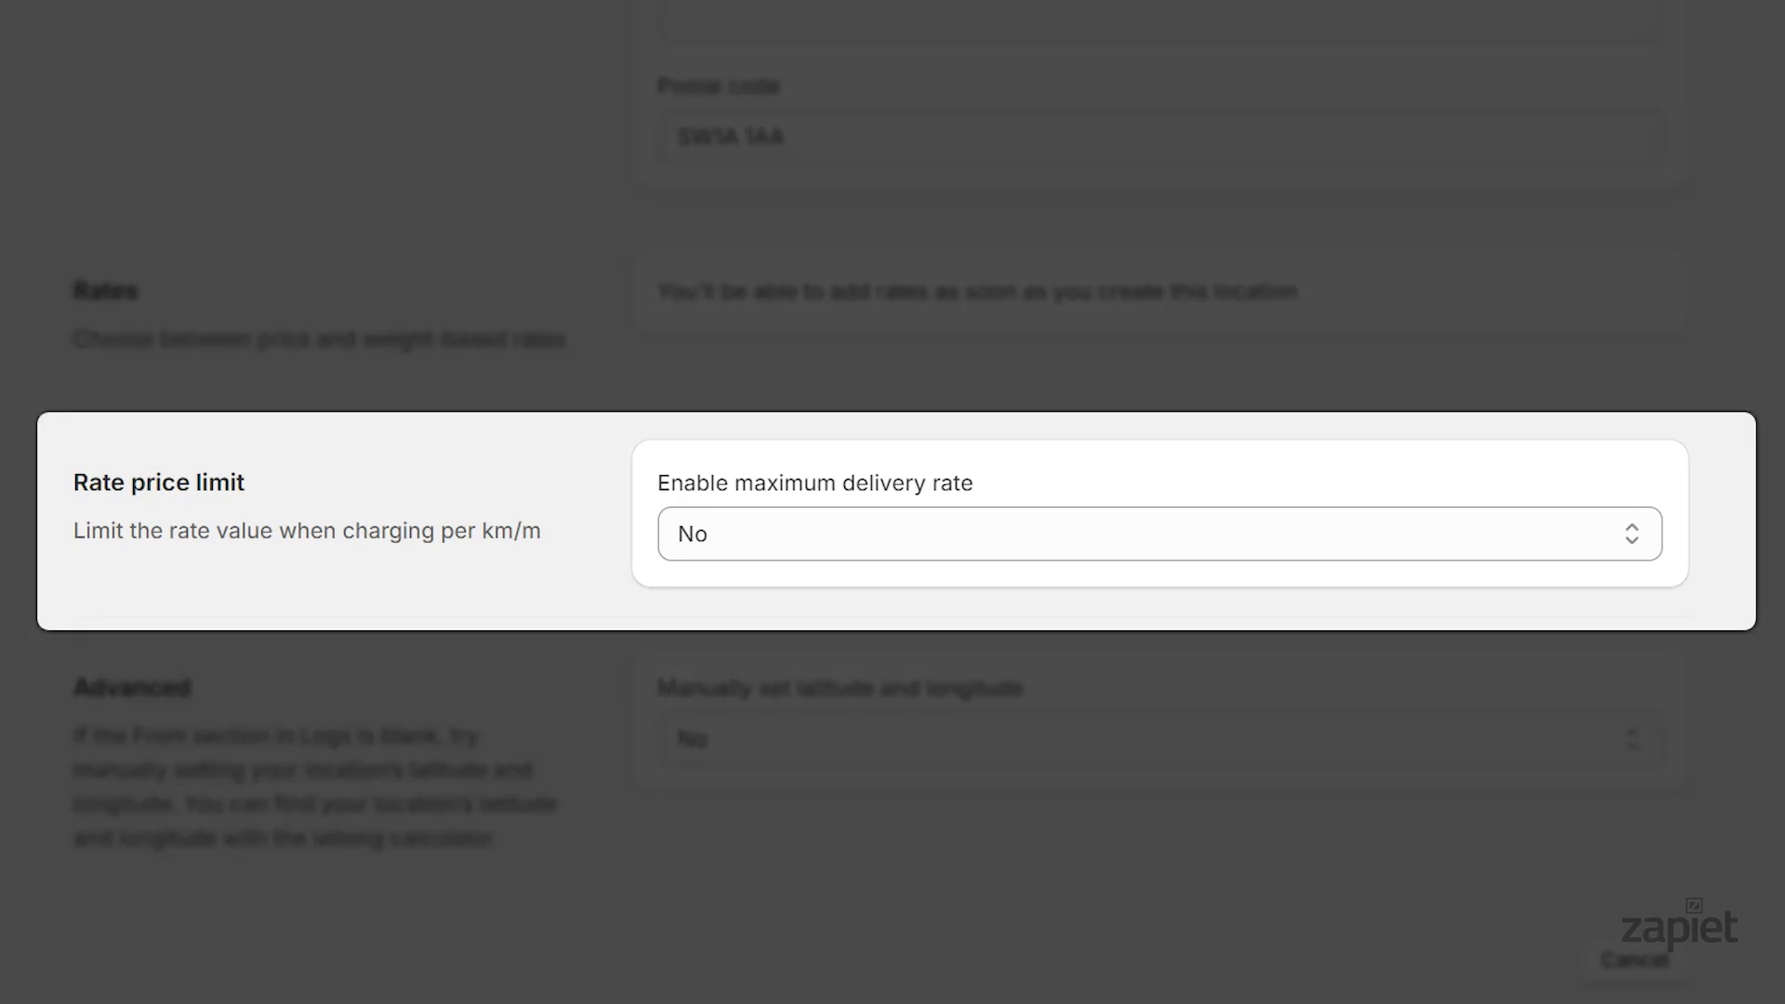
Enable a maximum delivery rate and set it to 40 GBP
{"action": "left_click", "coordinate": [785, 544]}
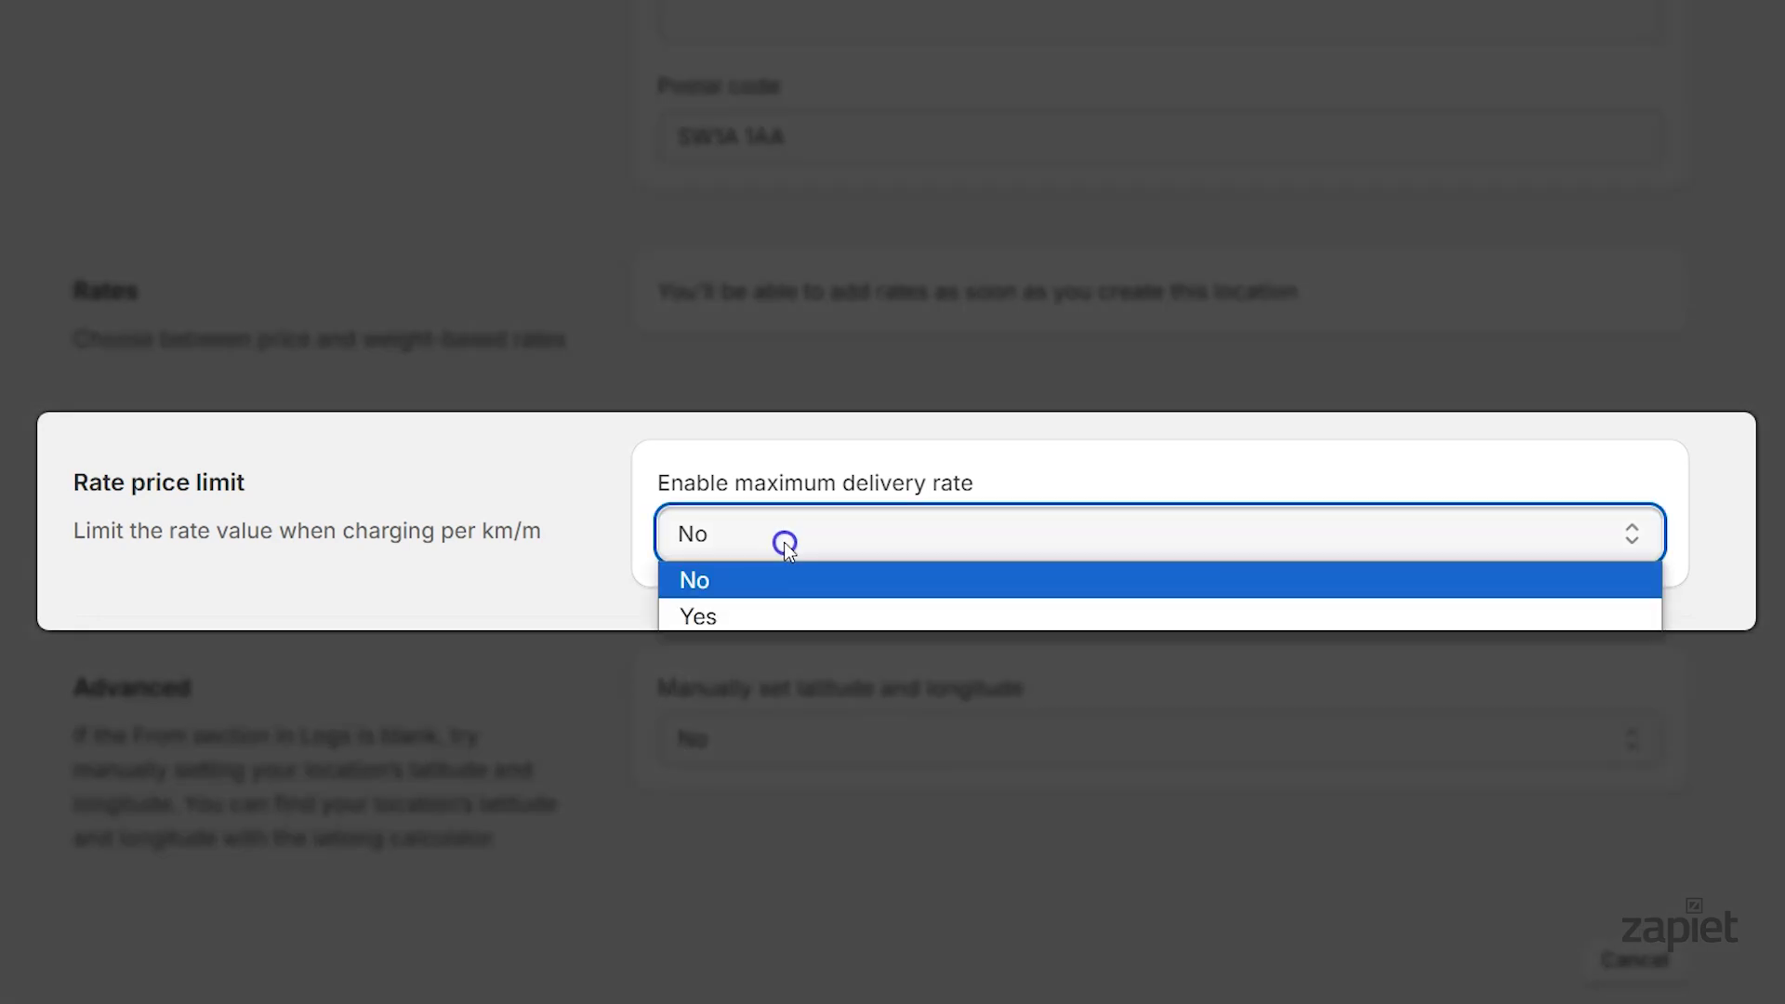
{"action": "left_click", "coordinate": [768, 617]}
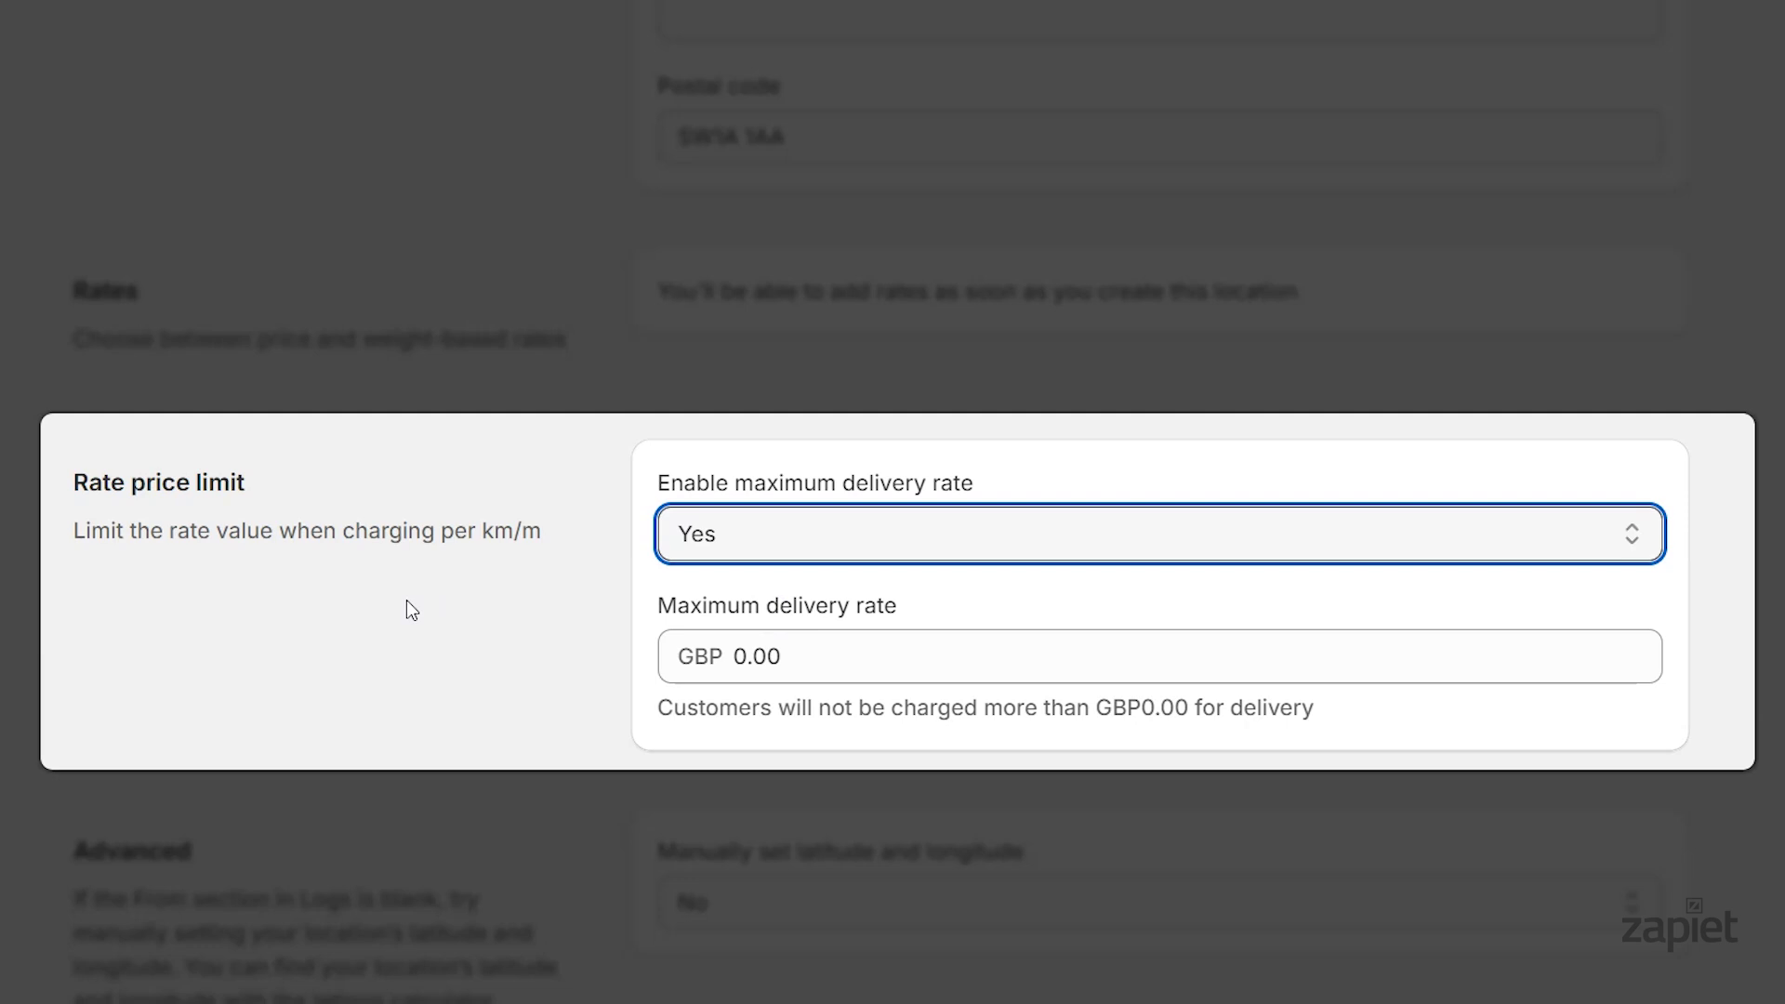
{"action": "left_click", "coordinate": [670, 657]}
{"action": "type", "text": "40"}
{"action": "left_click", "coordinate": [508, 682]}
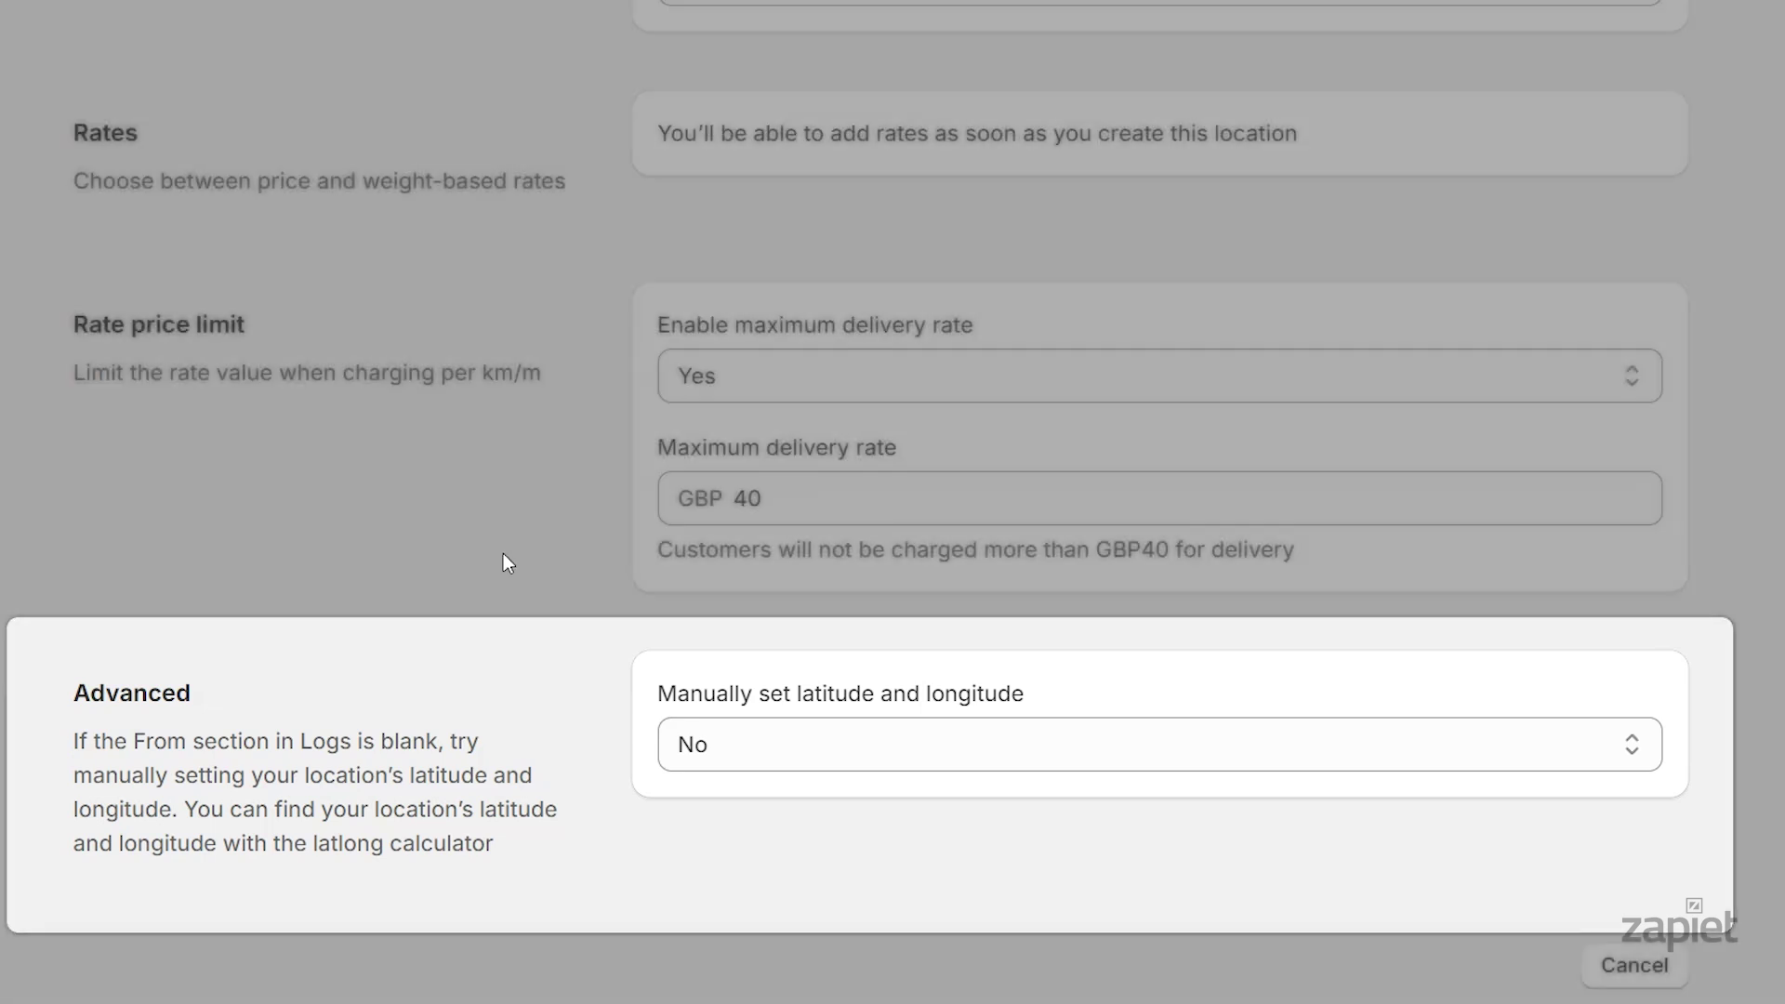
Turn on manual coordinates: latitude 51.49791869978499, longitude -0.14424199920746422
{"action": "left_click", "coordinate": [730, 741]}
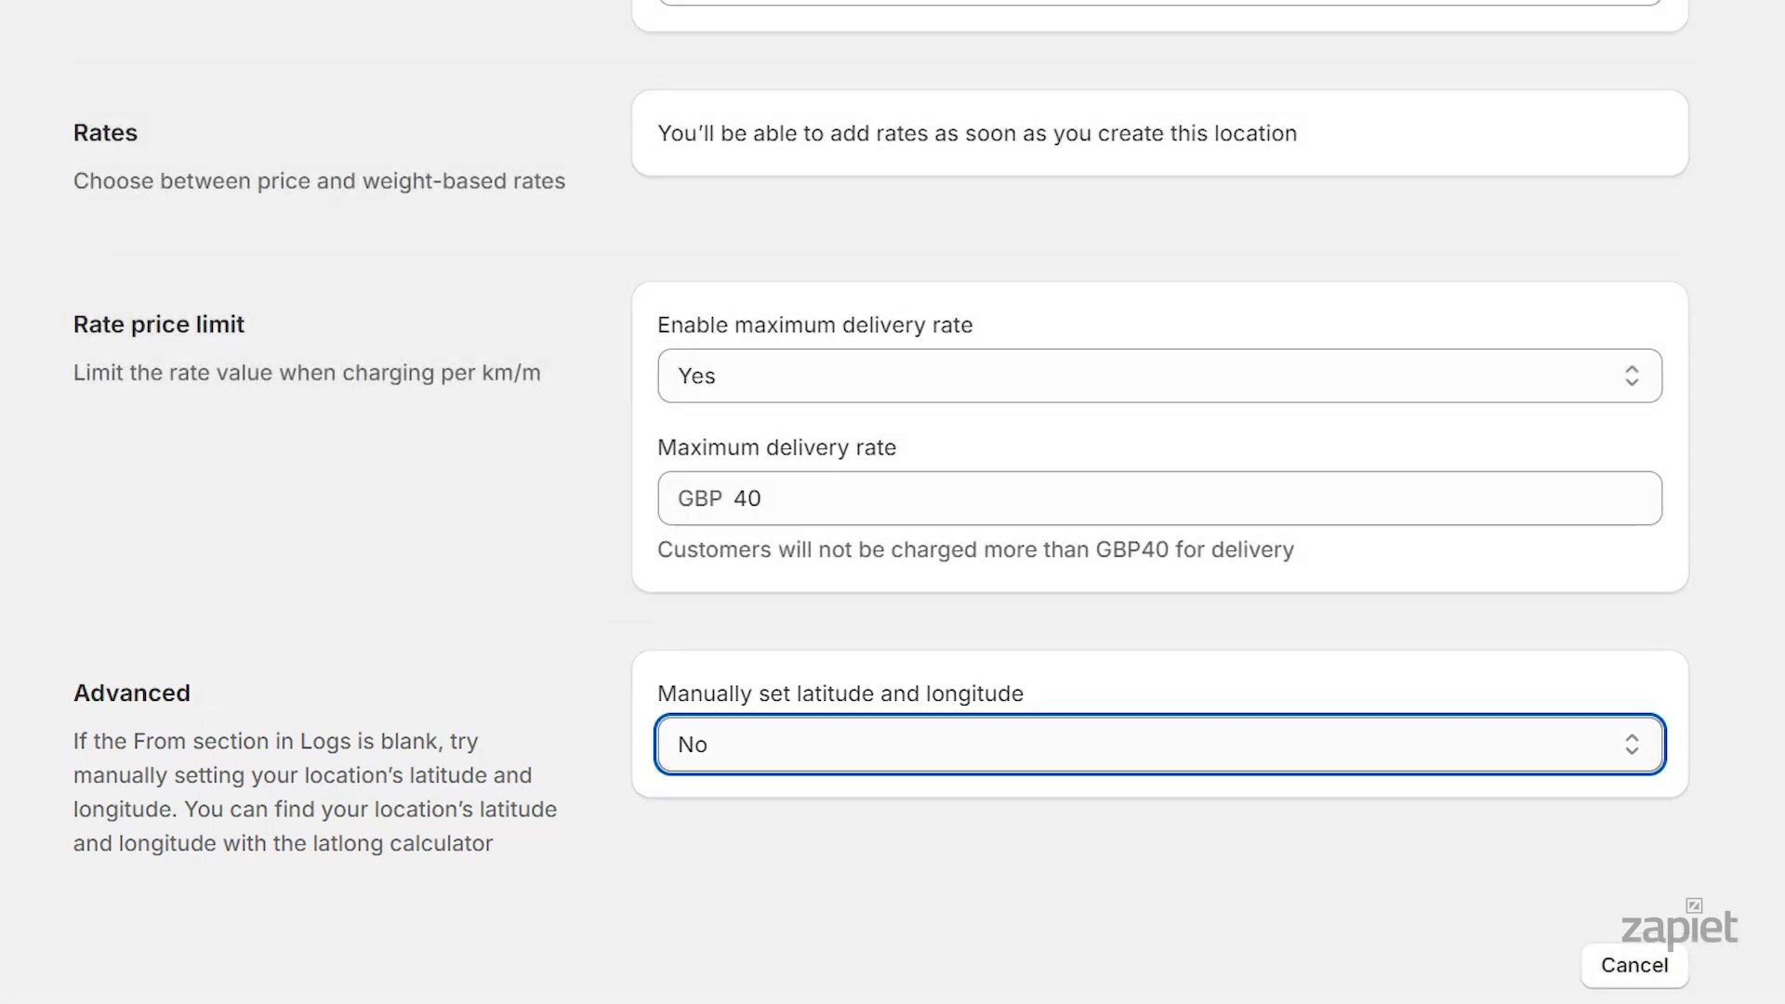
{"action": "key", "text": "Down"}
{"action": "key", "text": "Return"}
{"action": "scroll", "coordinate": [893, 502], "scroll_direction": "down", "scroll_amount": 3}
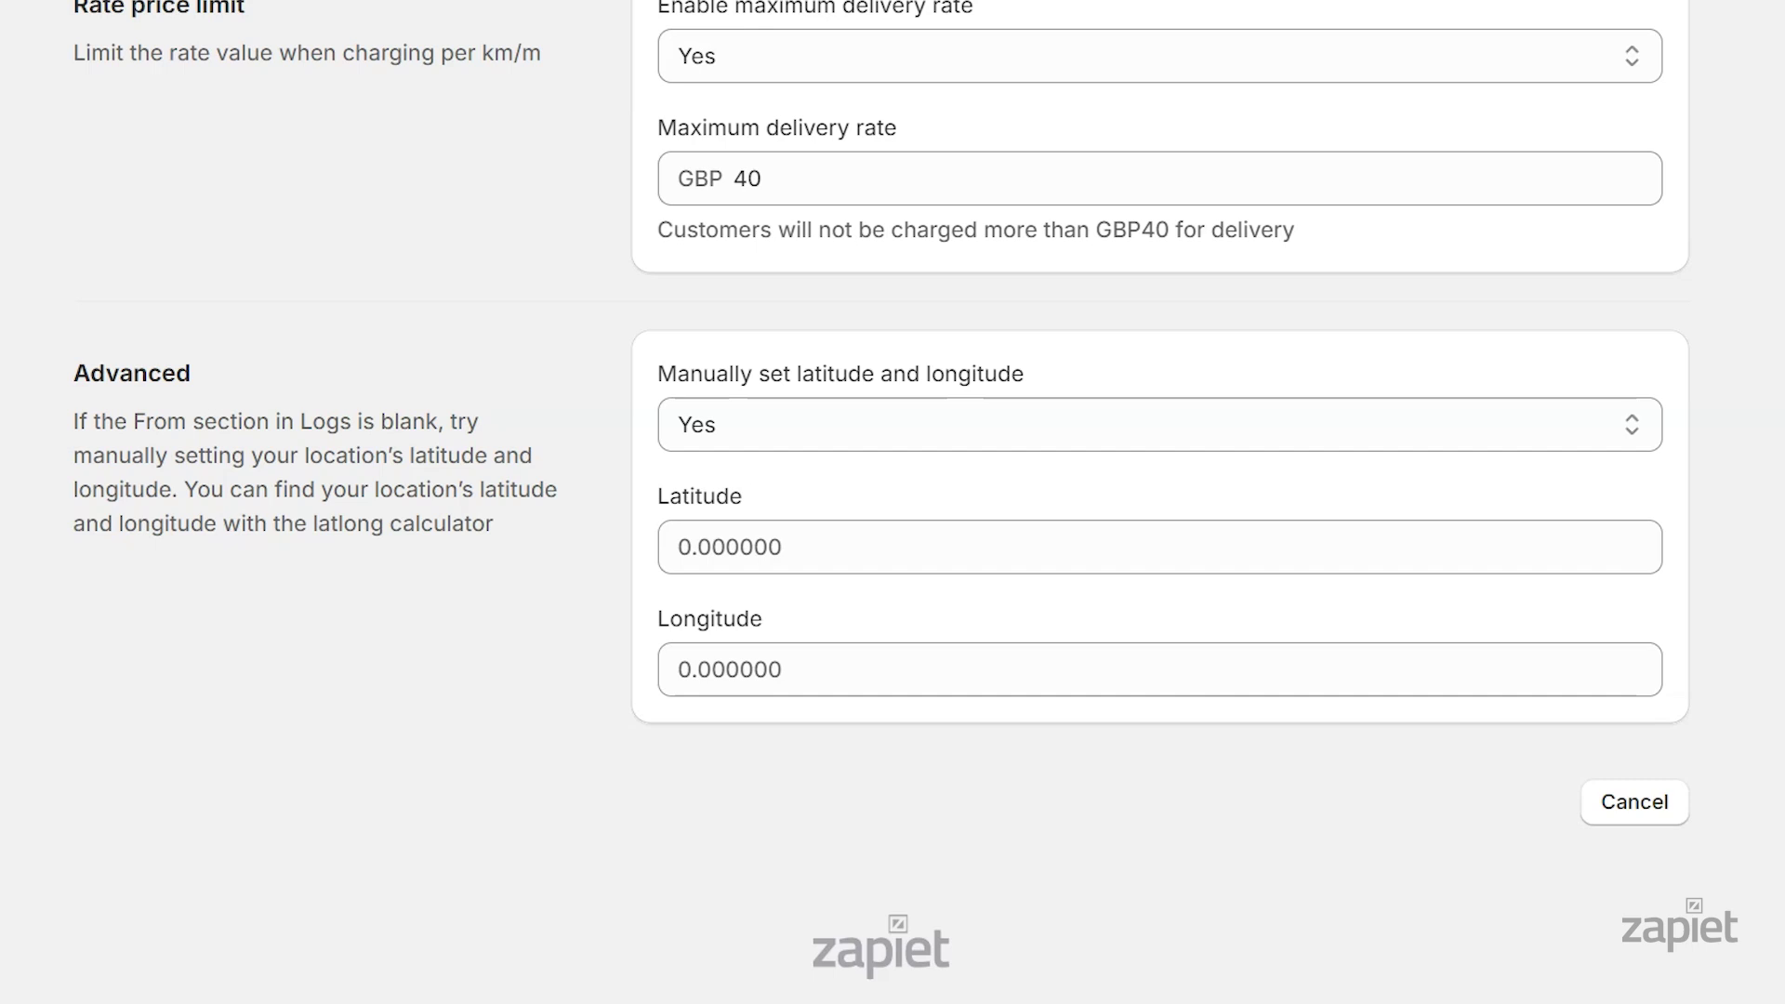
{"action": "left_click", "coordinate": [713, 547]}
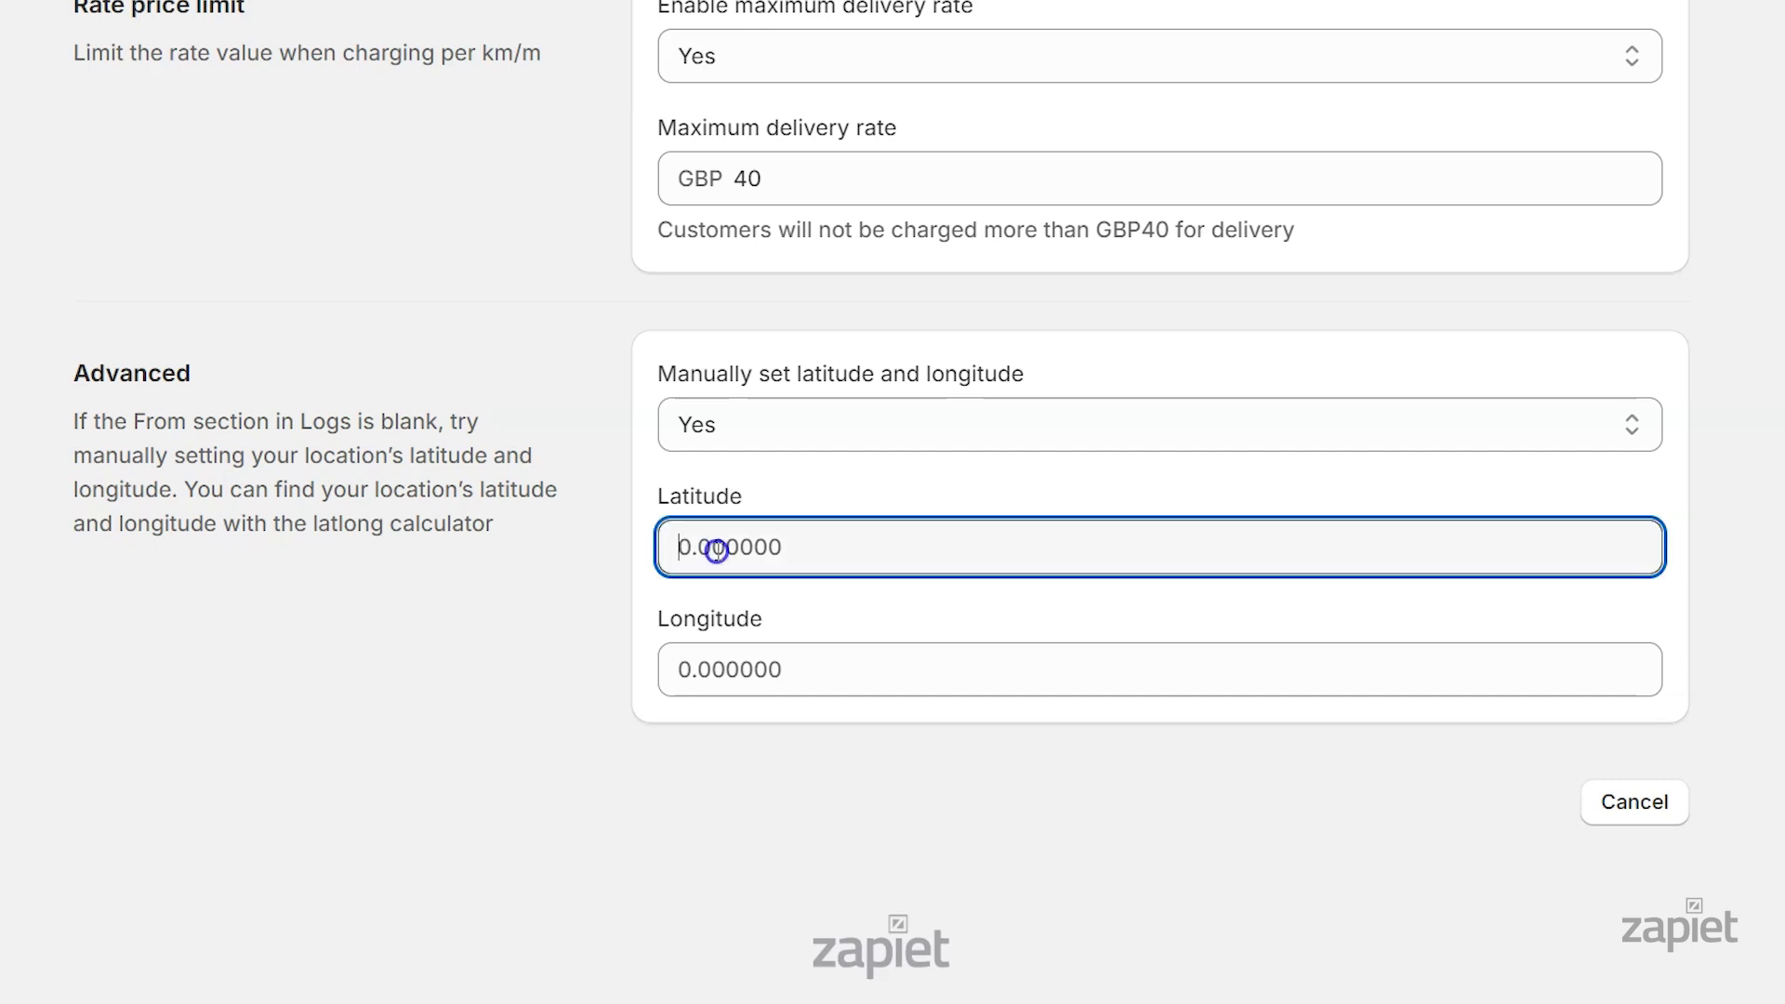
{"action": "type", "text": "51.49791869978499"}
{"action": "left_click", "coordinate": [745, 670]}
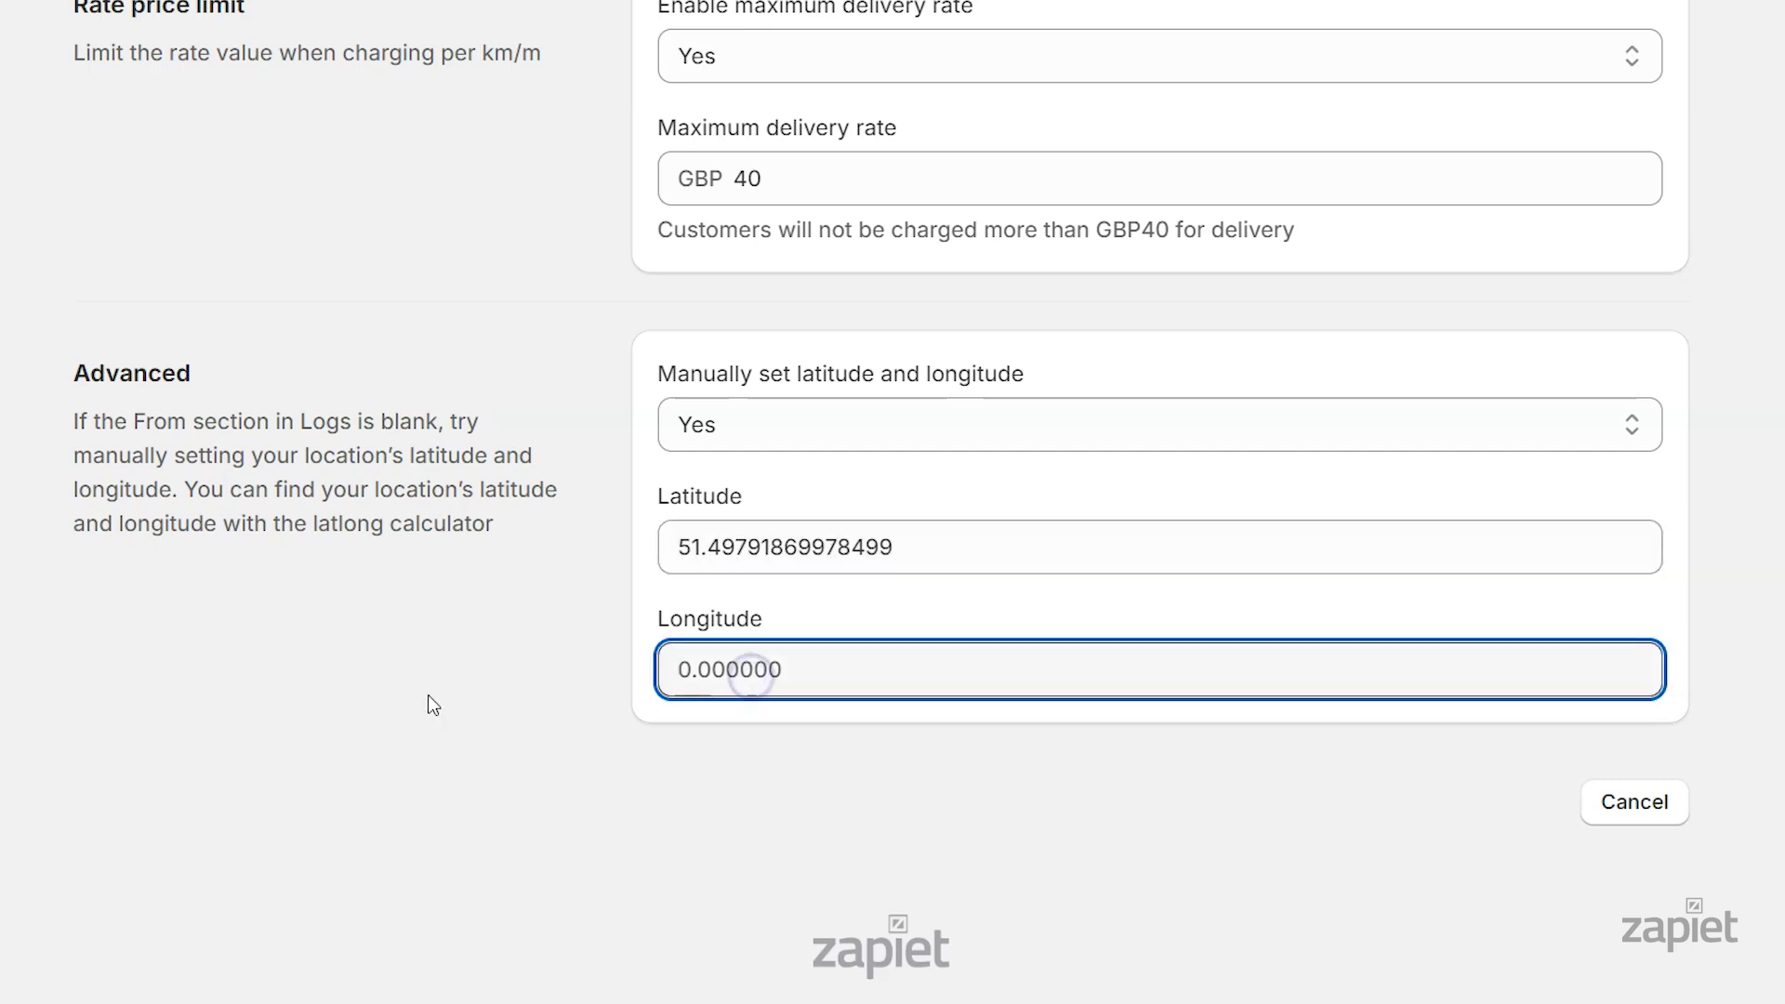
{"action": "type", "text": "-0.14424199920746422"}
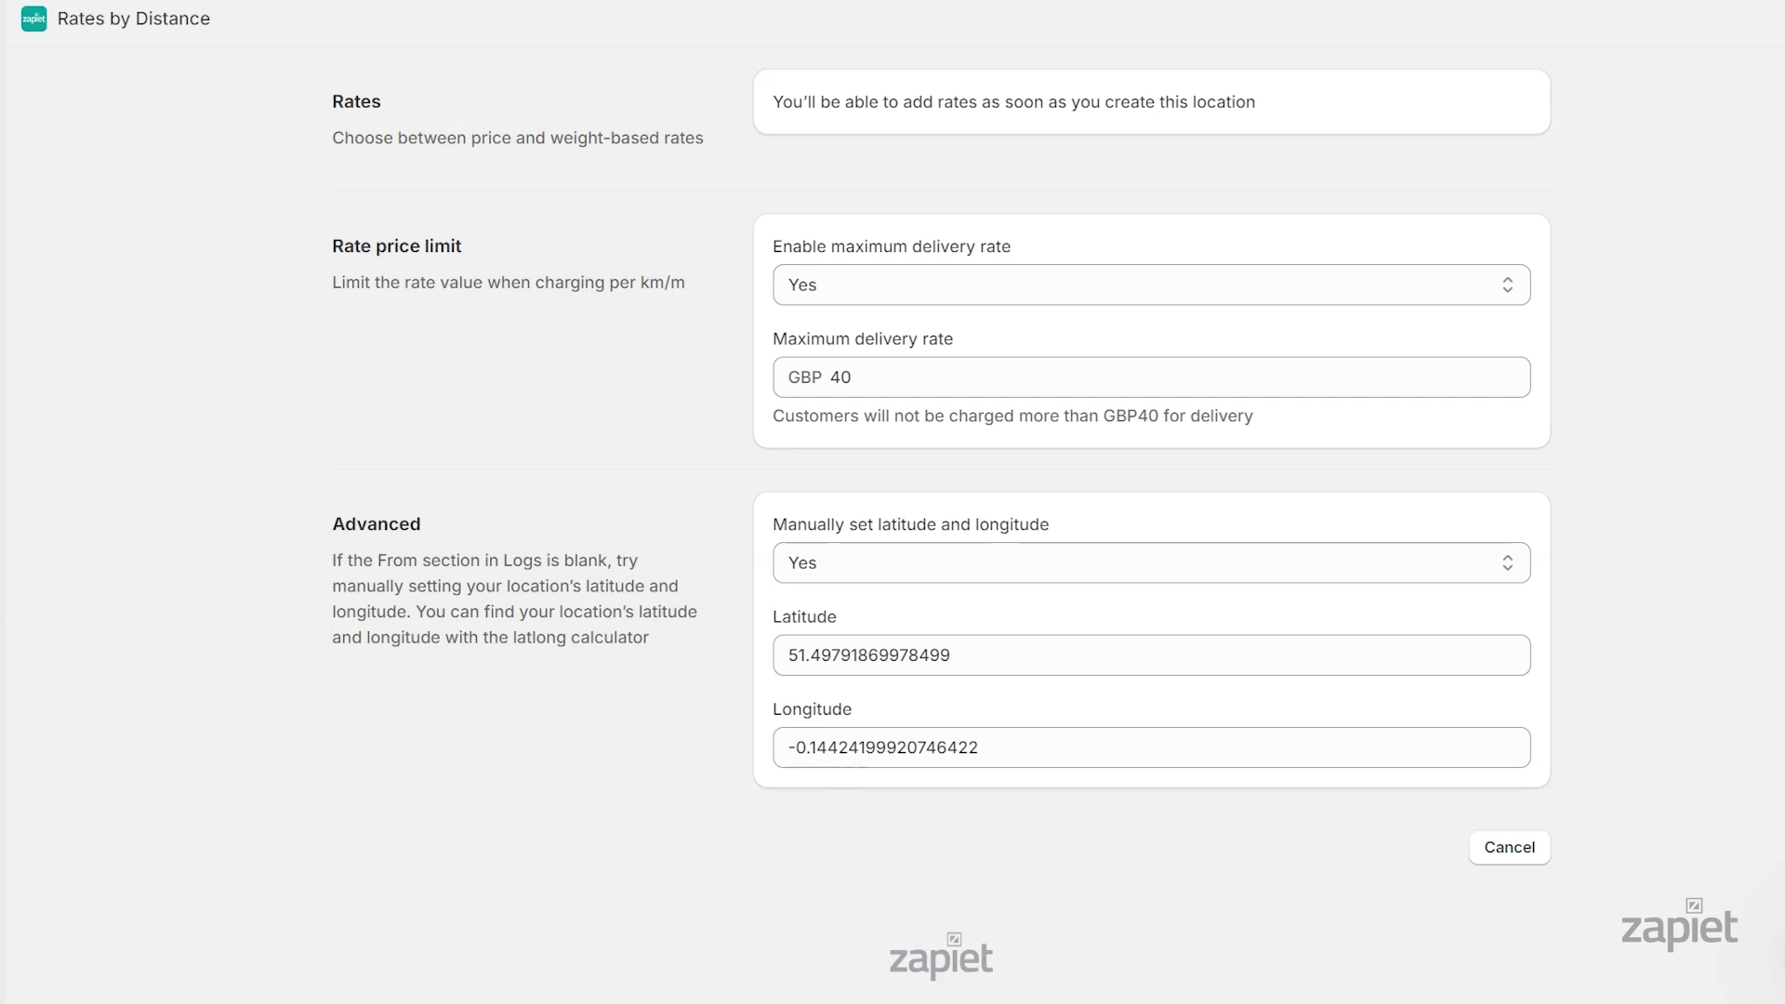
{"action": "scroll", "coordinate": [1722, 473], "scroll_direction": "up", "scroll_amount": 8}
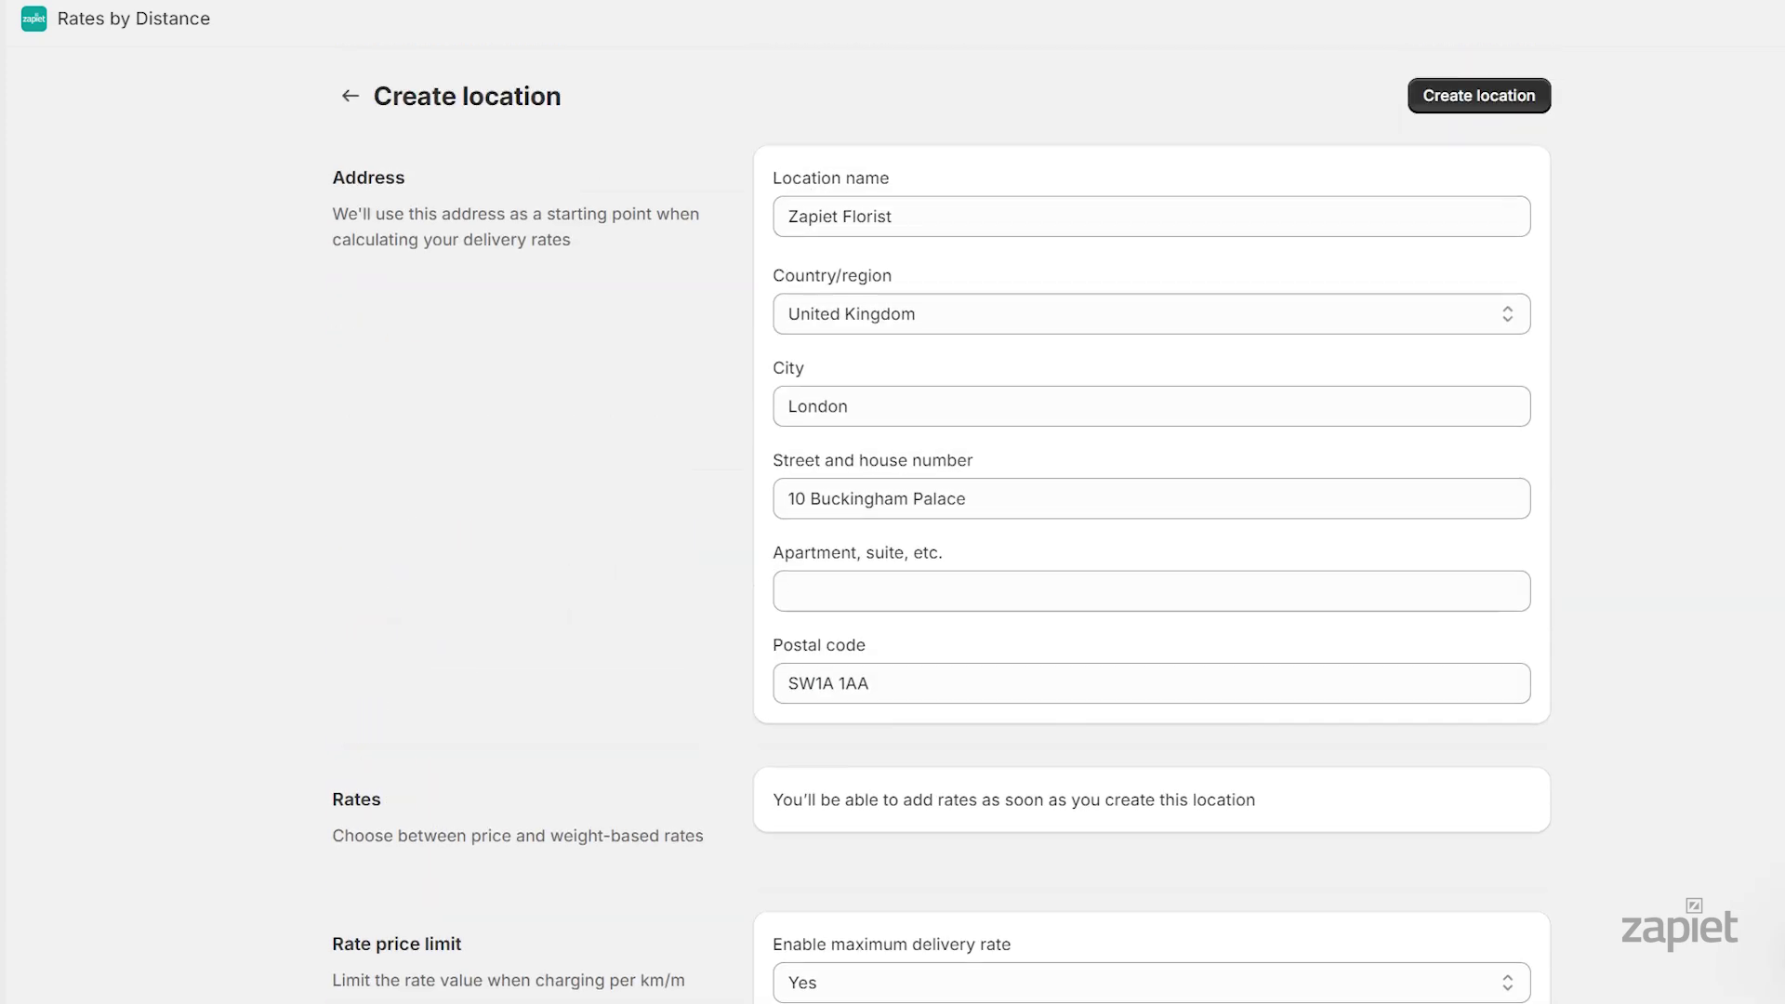
Create the Zapiet Florist location with its manual coordinates and GBP 40 cap
{"action": "left_click", "coordinate": [1527, 101]}
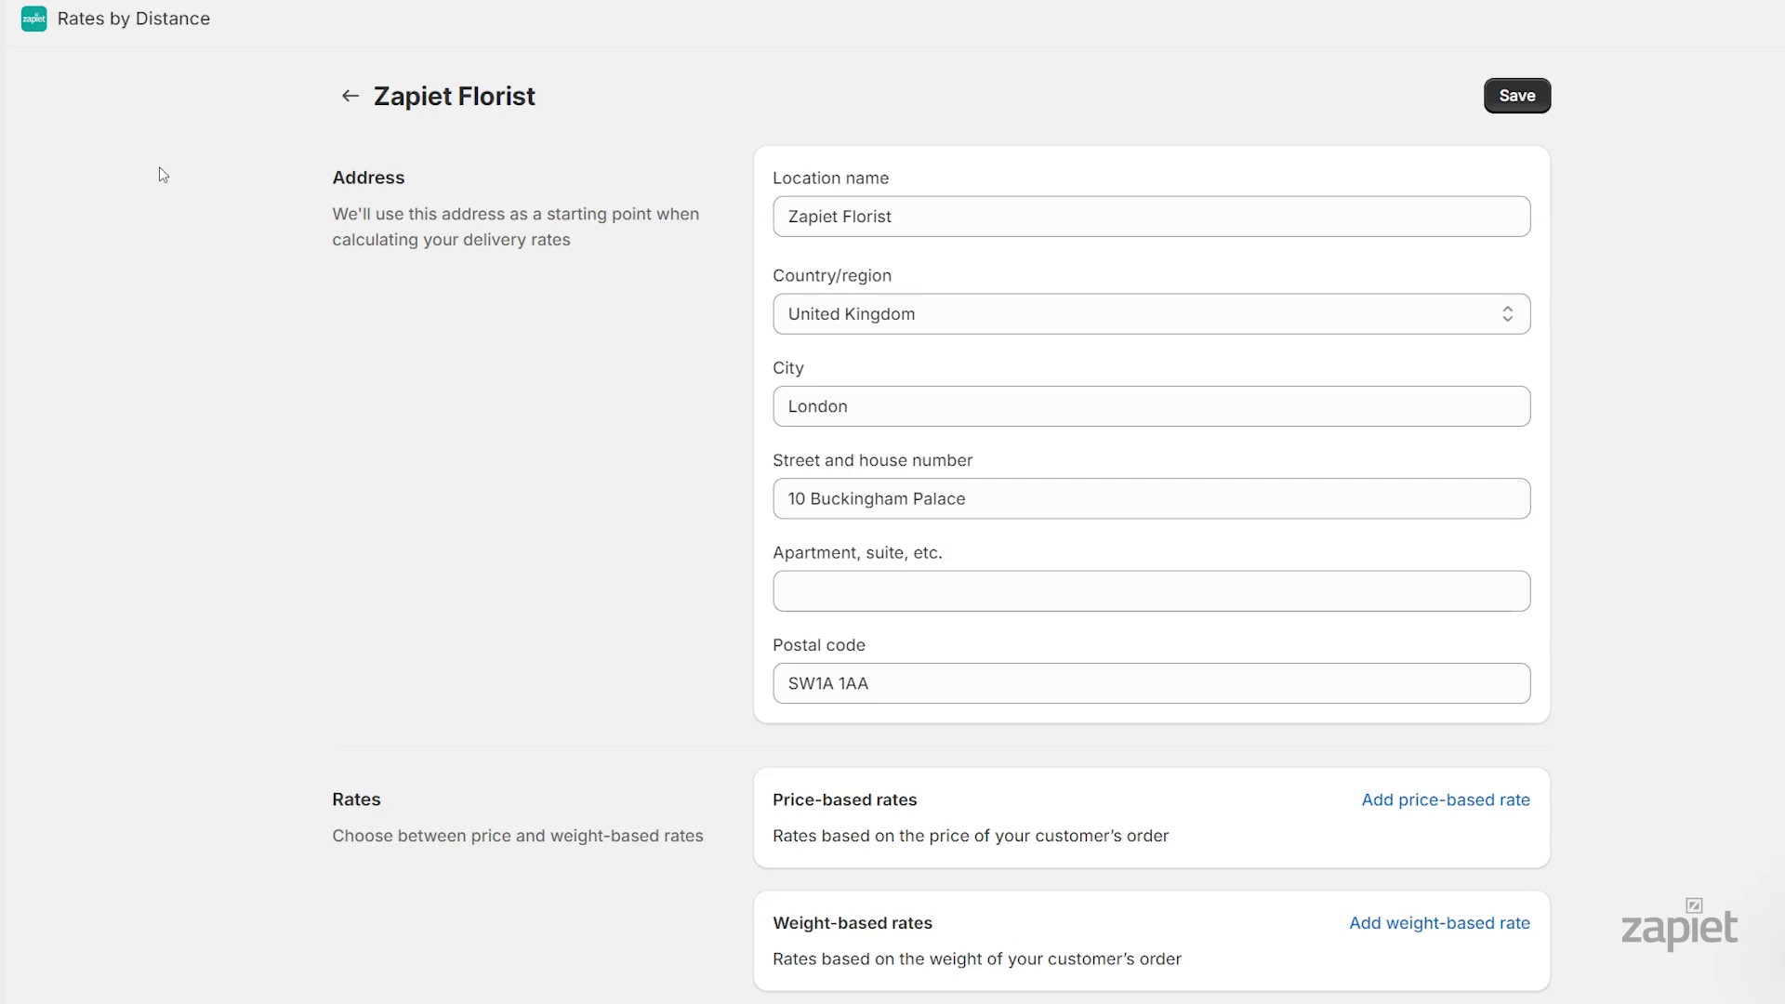
{"action": "scroll", "coordinate": [943, 526], "scroll_direction": "down", "scroll_amount": 8}
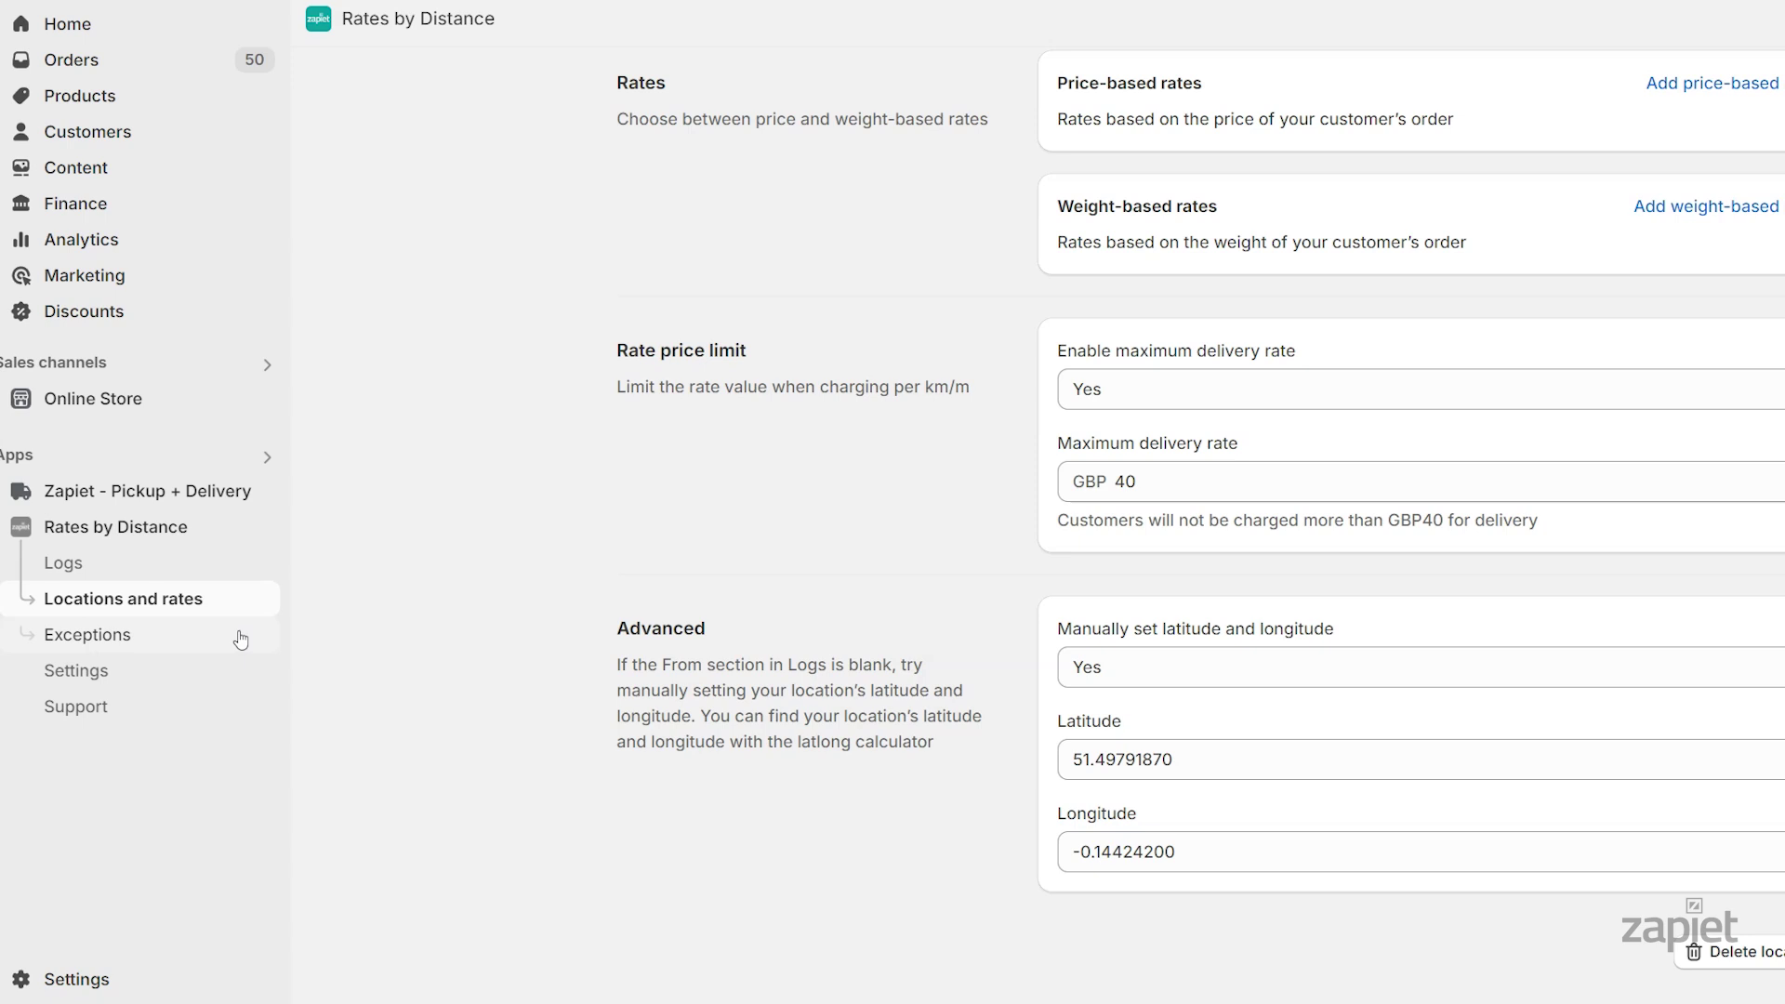
Return through Settings to the Locations and rates list listing Zapiet Florist
{"action": "left_click", "coordinate": [191, 558]}
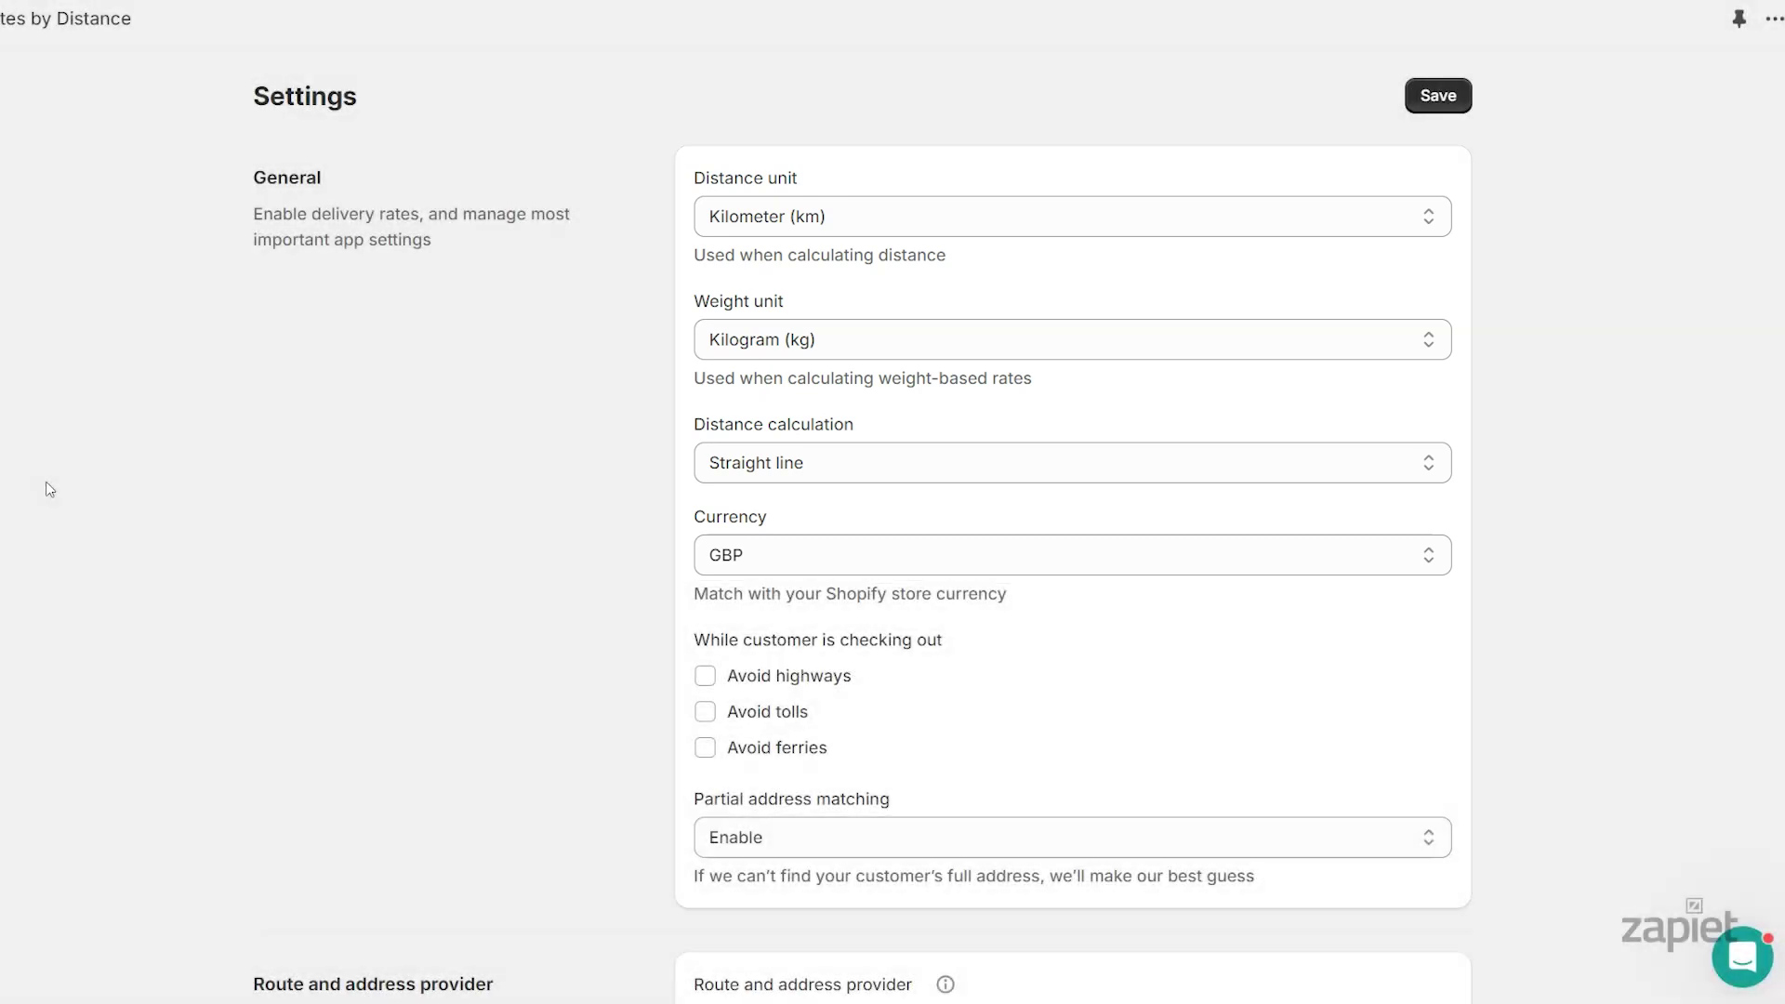
{"action": "left_click", "coordinate": [215, 600]}
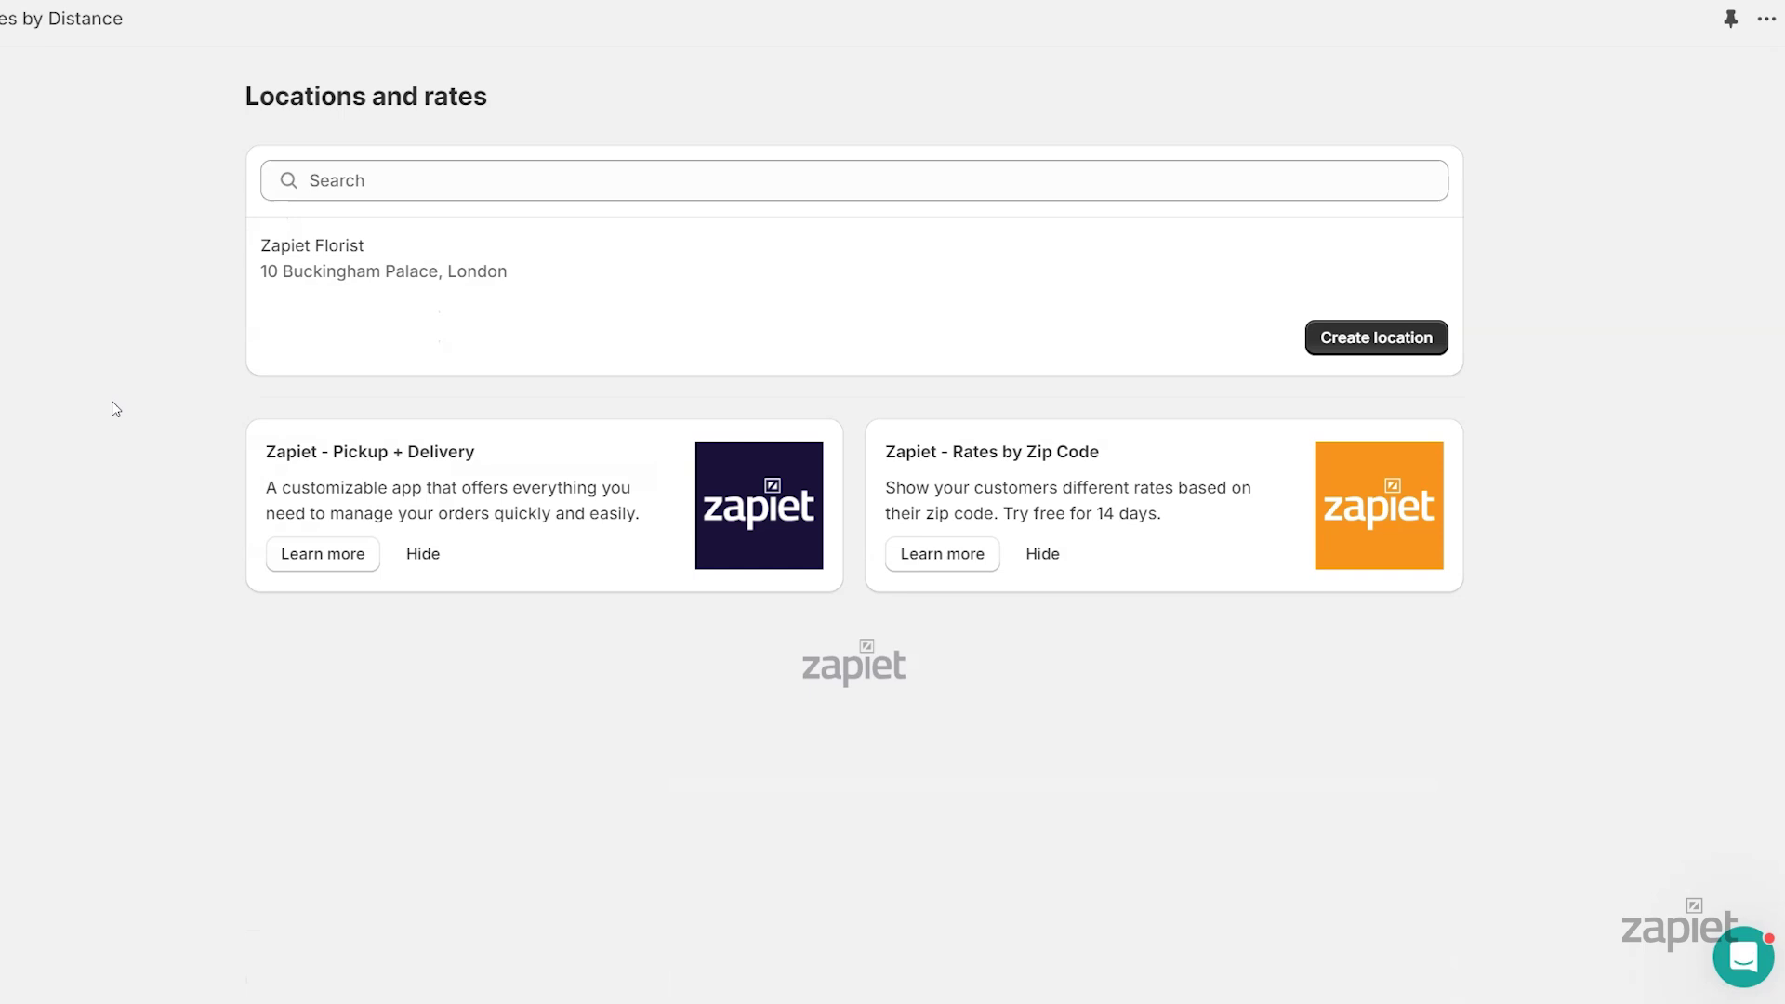
Open the Zapiet Florist location page and look over its address and rate sections
{"action": "left_click", "coordinate": [293, 274]}
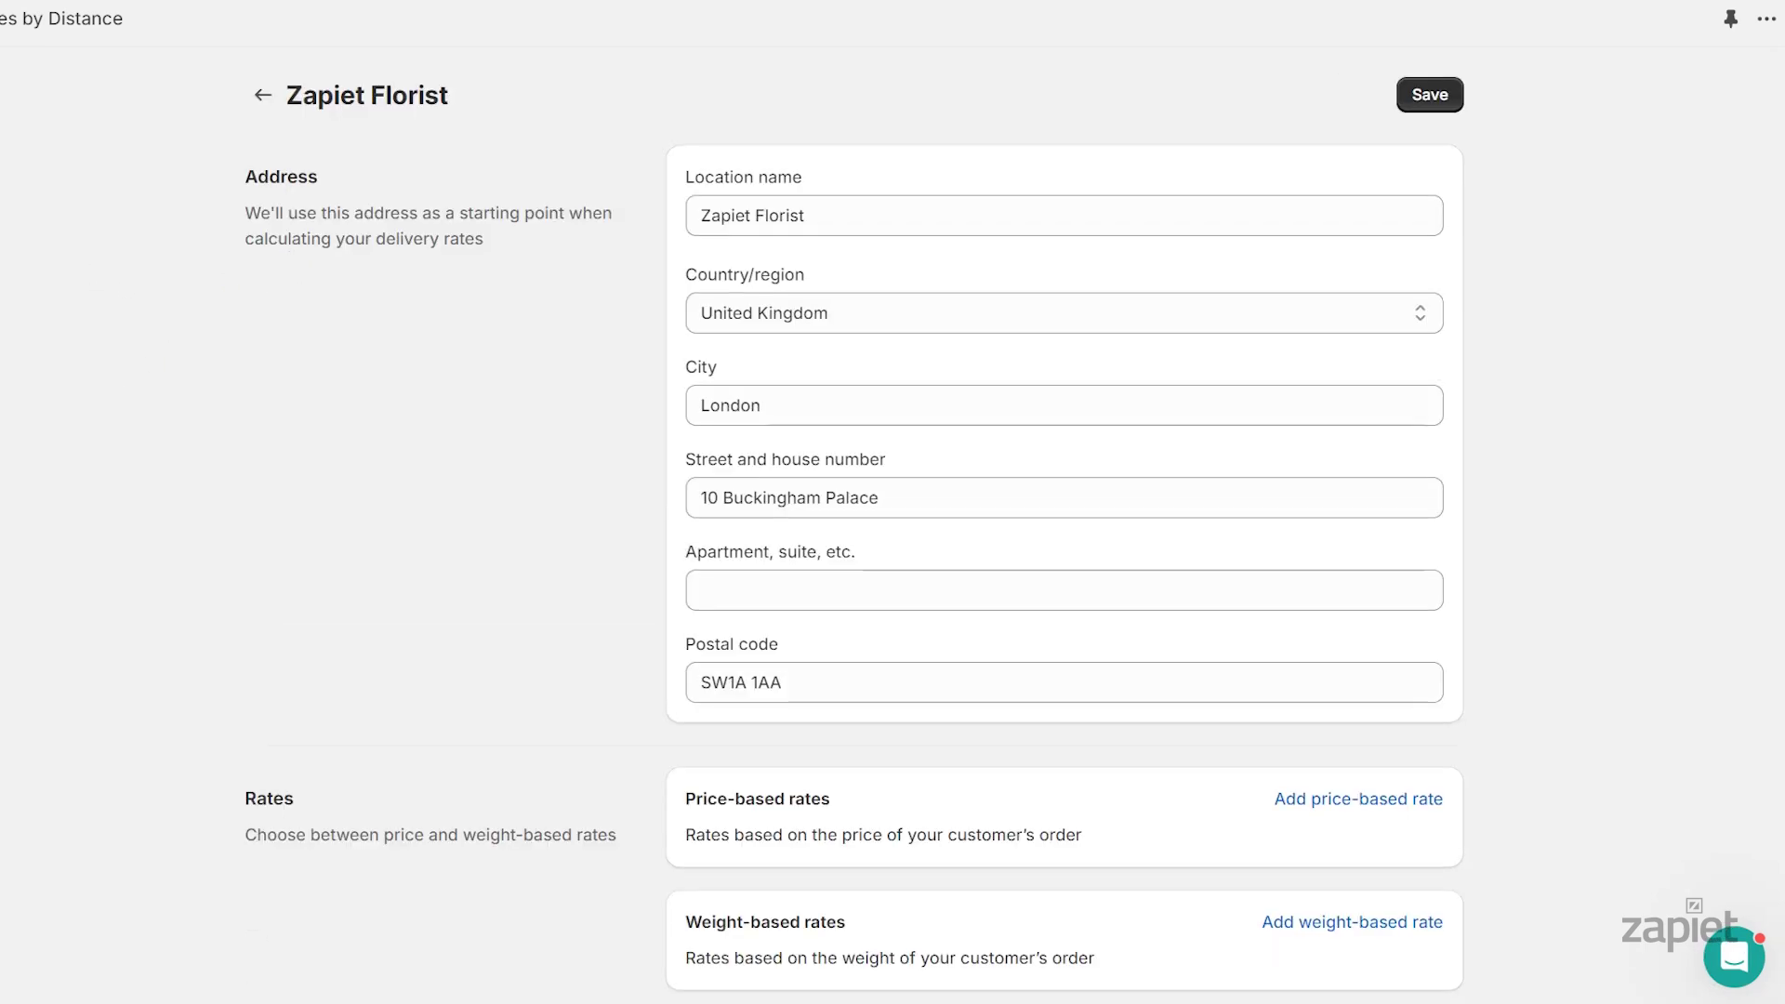
{"action": "scroll", "coordinate": [68, 357], "scroll_direction": "down", "scroll_amount": 7}
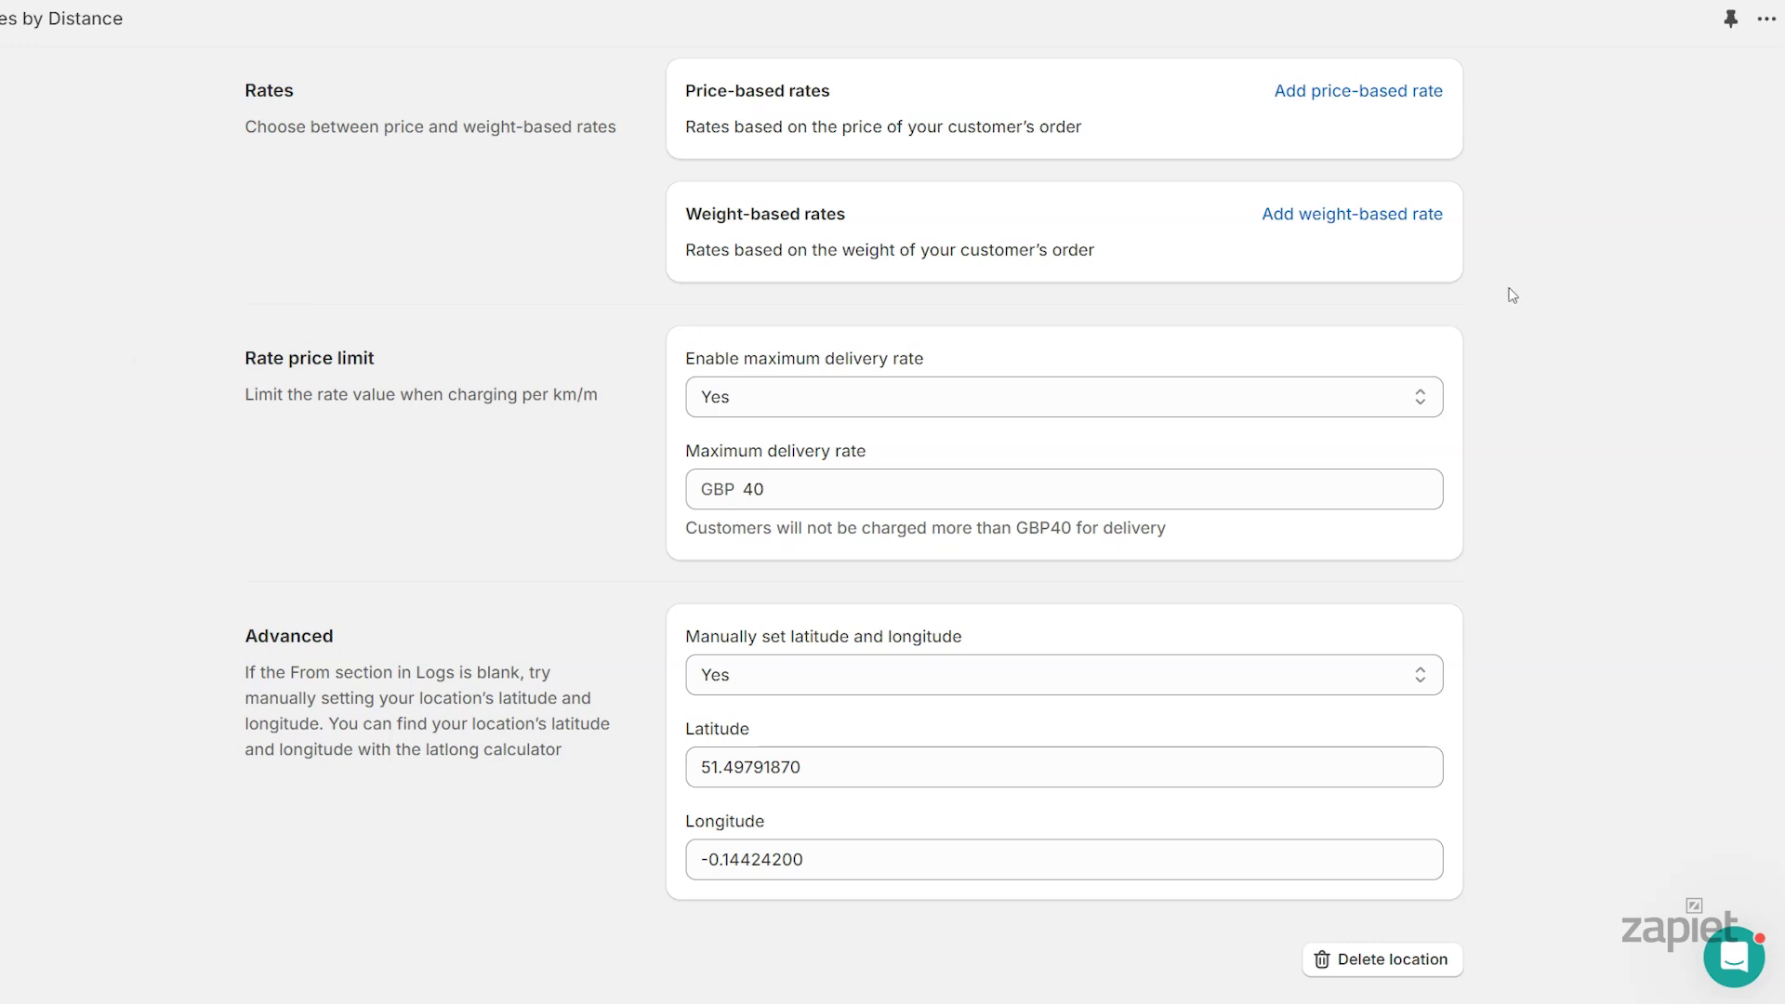
{"action": "left_click", "coordinate": [1395, 100]}
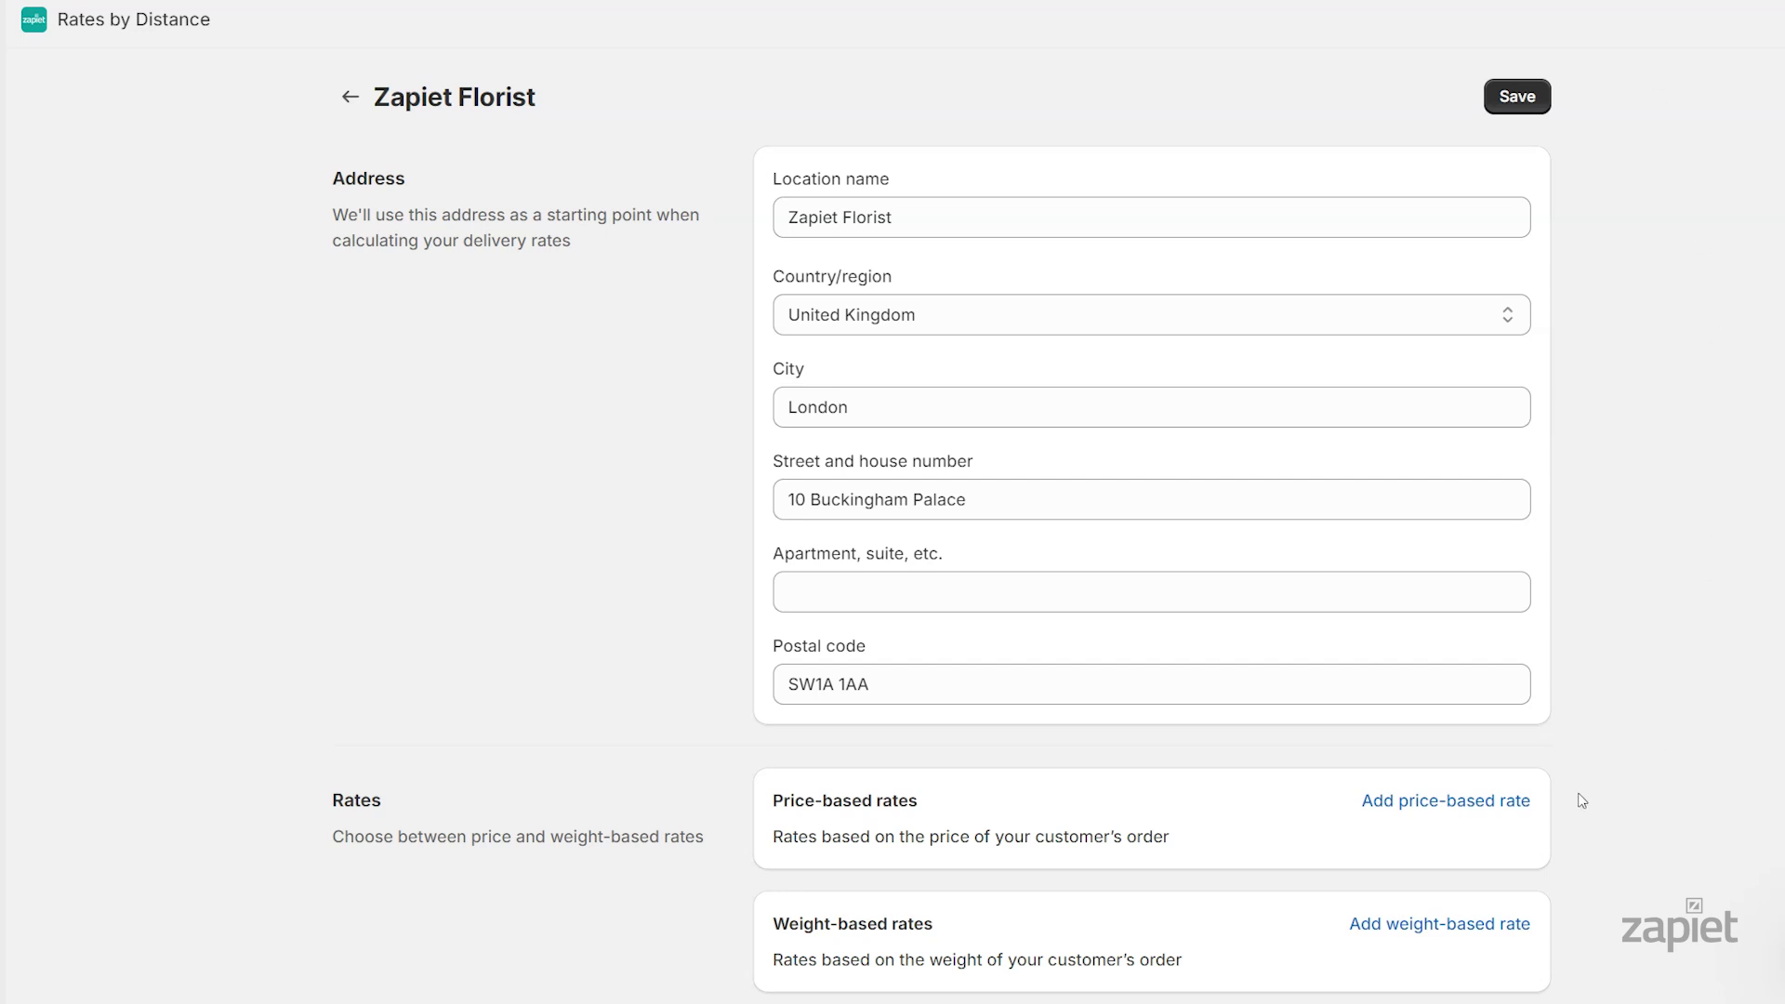
Add price-based rate 'Local delivery - 10km': max order £100, max distance 10 km, base £5
{"action": "left_click", "coordinate": [1532, 801]}
{"action": "type", "text": "Local delivery "}
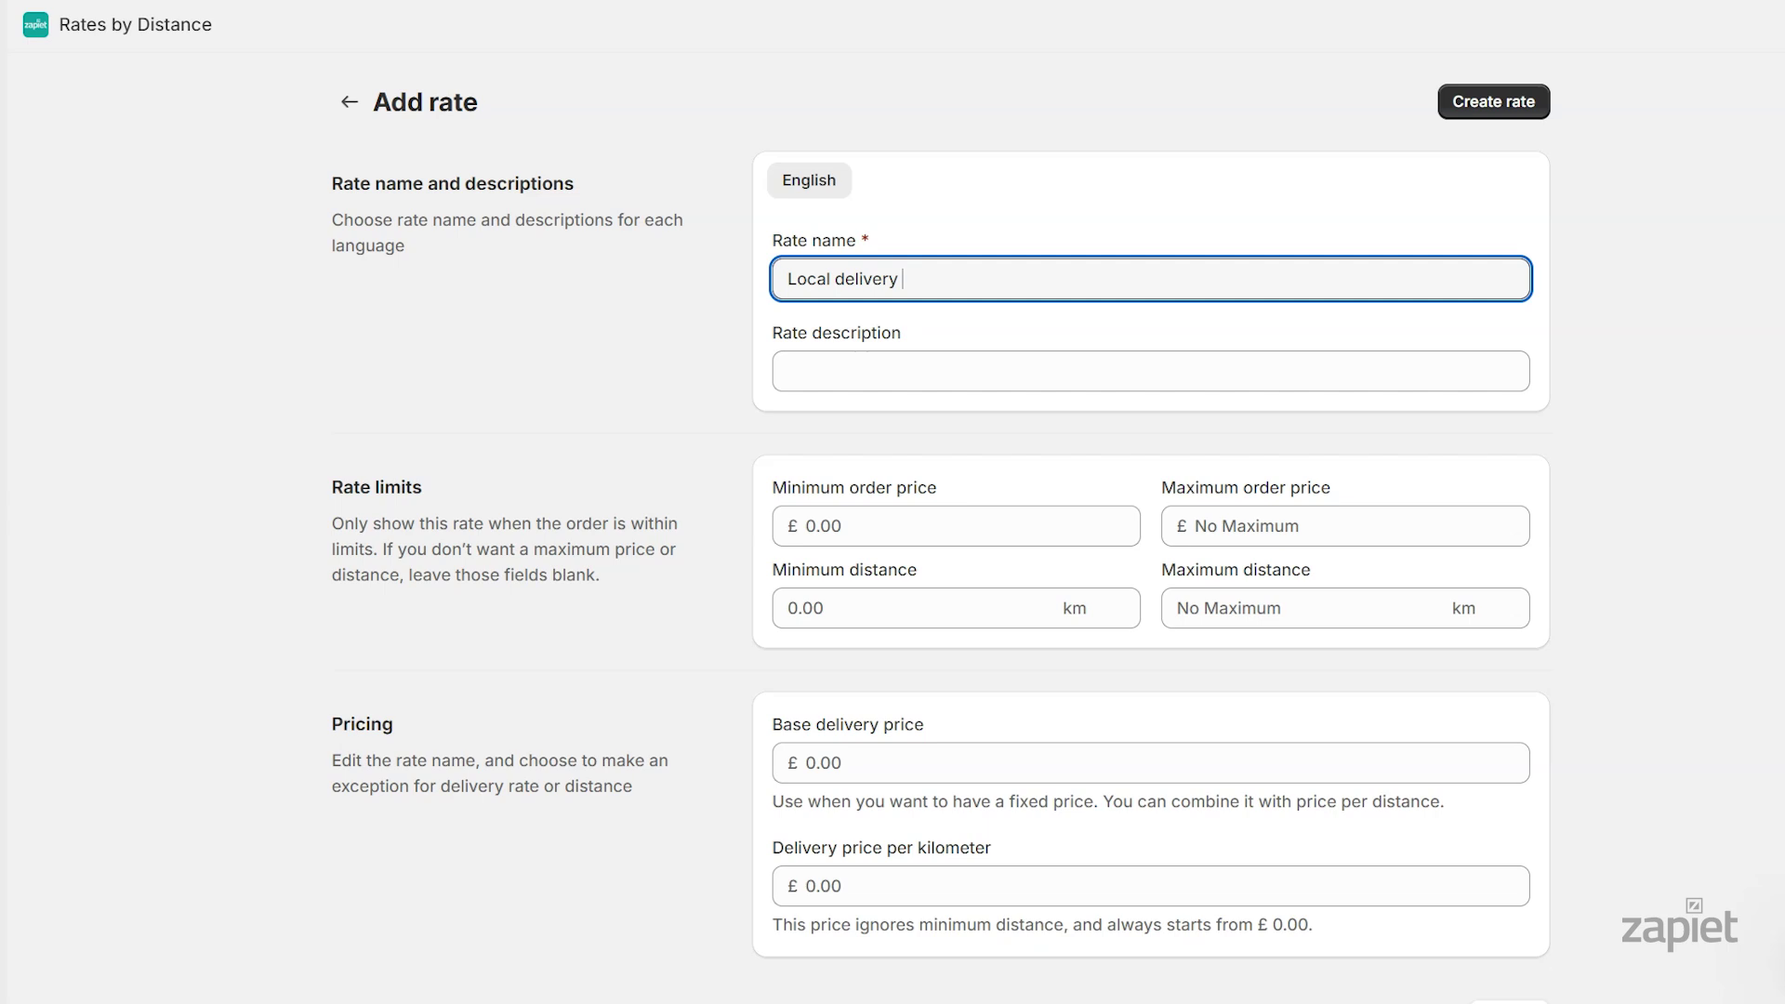
{"action": "type", "text": "- 10km"}
{"action": "left_click", "coordinate": [1651, 300]}
{"action": "left_click", "coordinate": [1464, 517]}
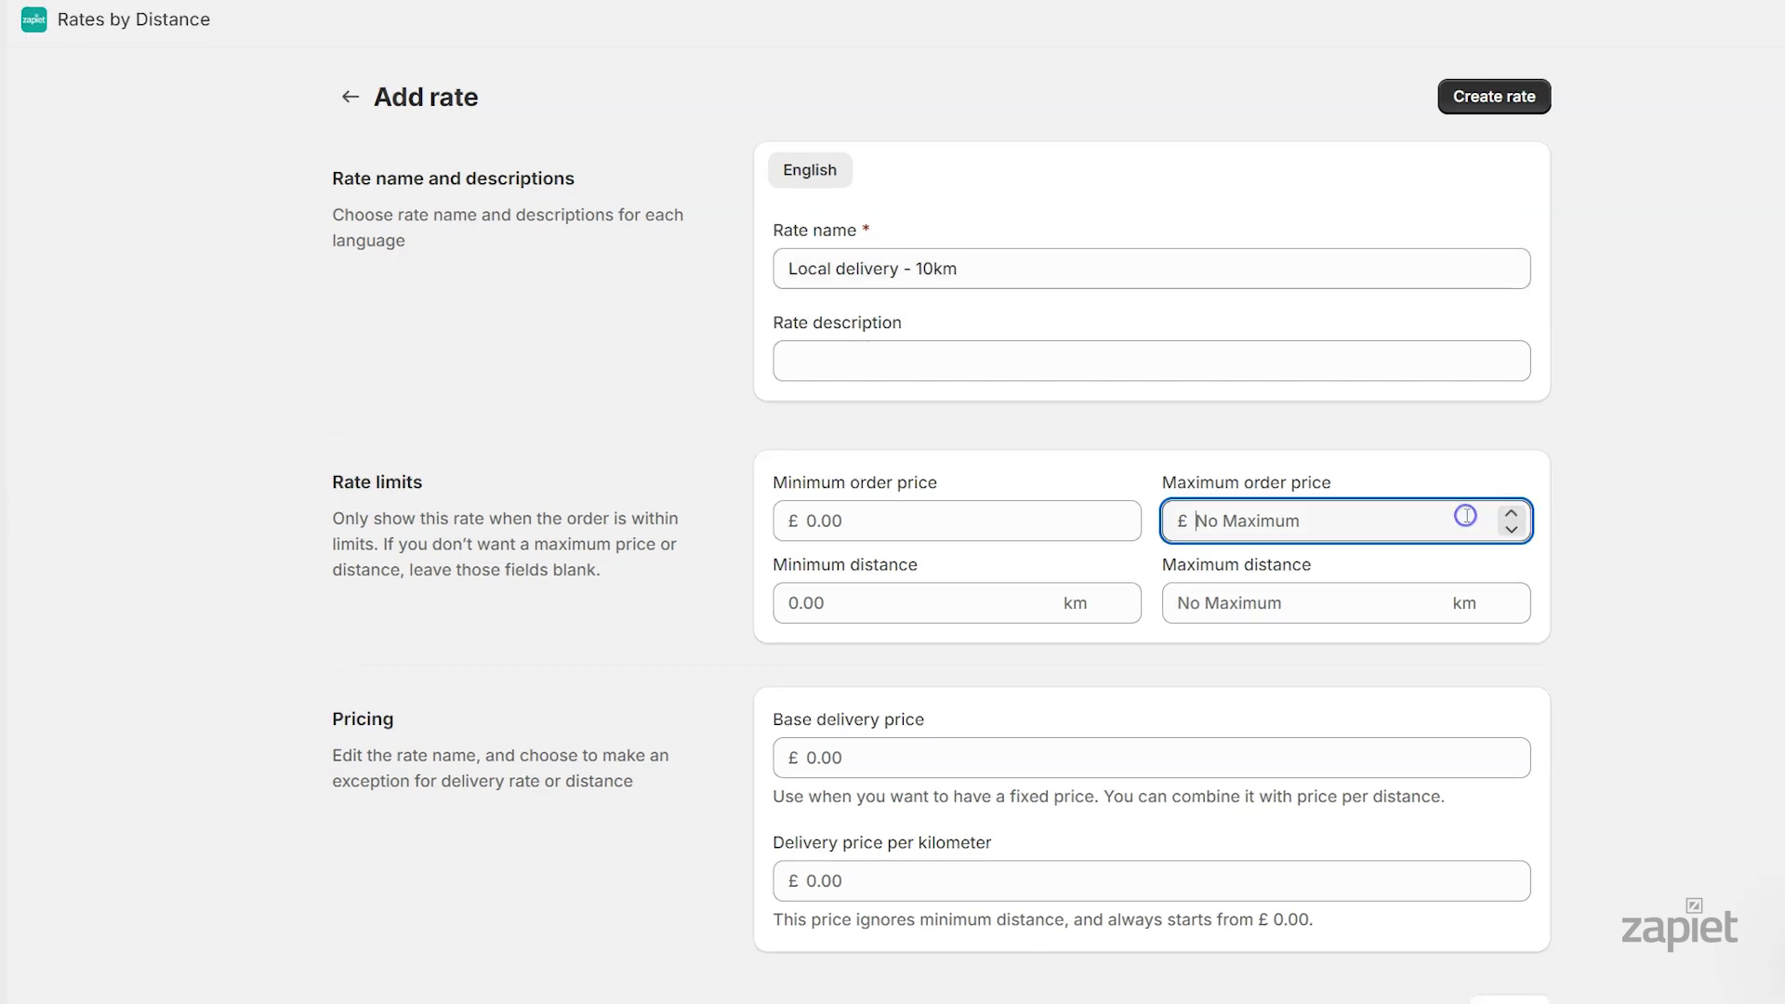
{"action": "type", "text": "100"}
{"action": "left_click", "coordinate": [1390, 594]}
{"action": "type", "text": "10"}
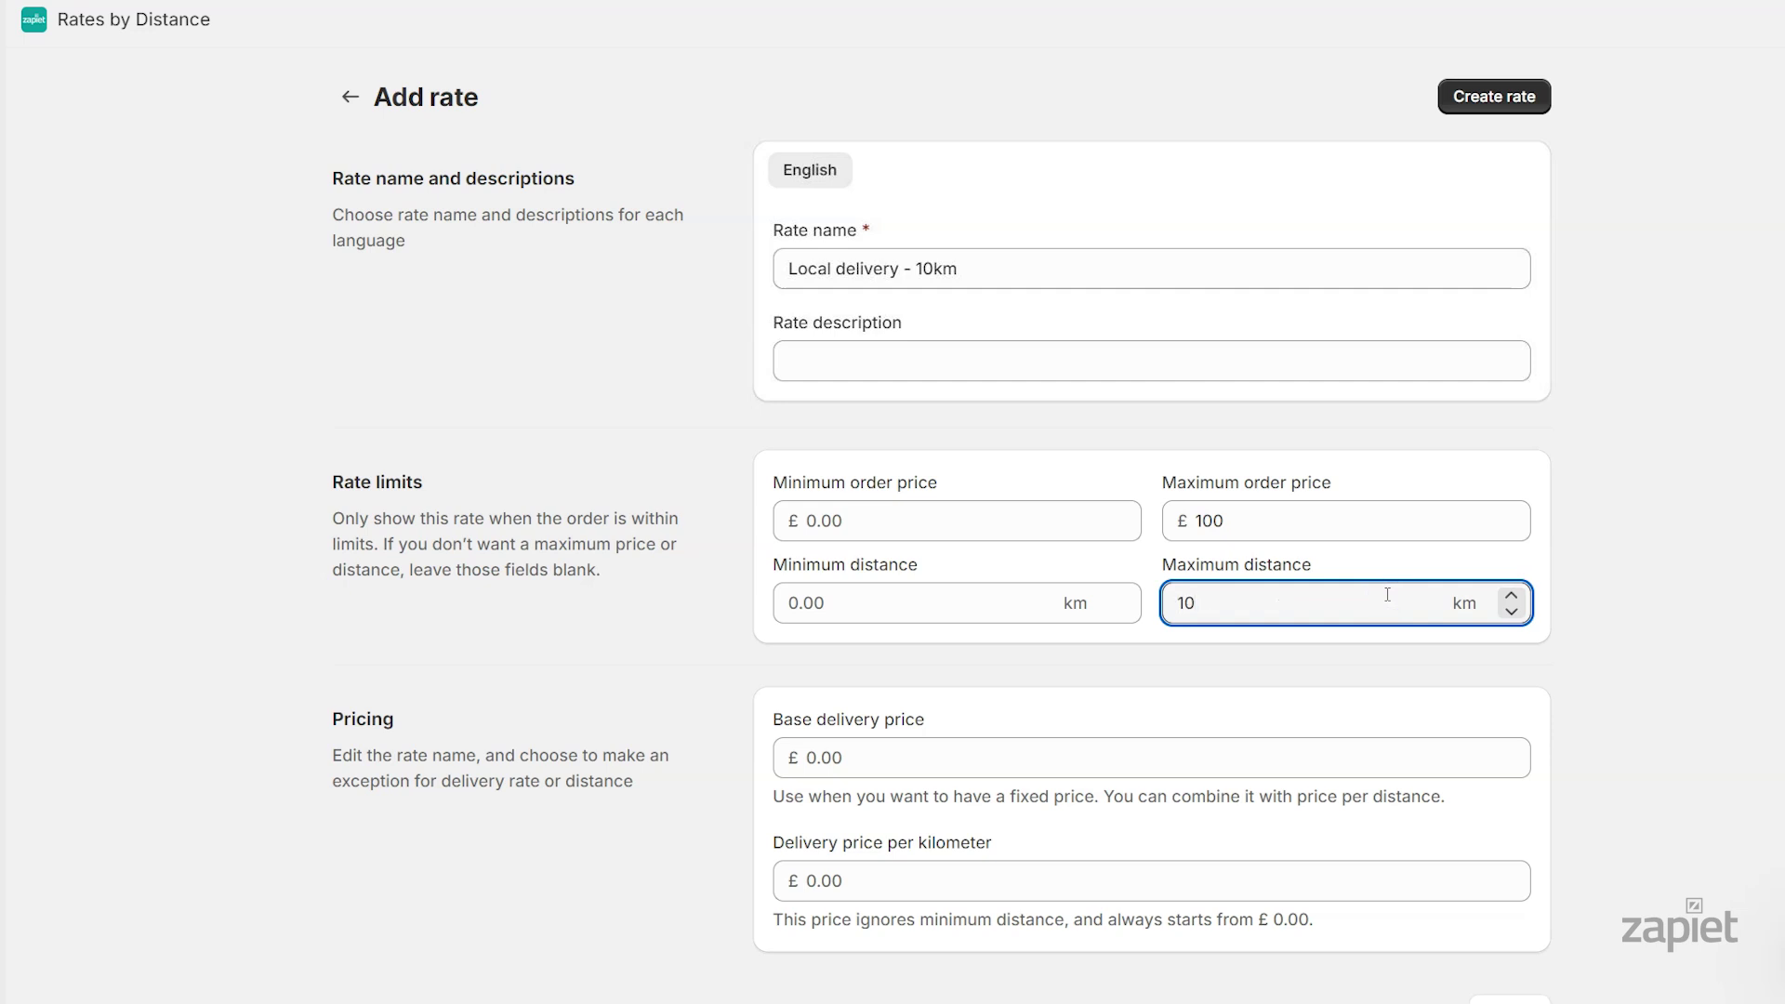
{"action": "left_click", "coordinate": [943, 755]}
{"action": "type", "text": "5"}
{"action": "left_click", "coordinate": [735, 666]}
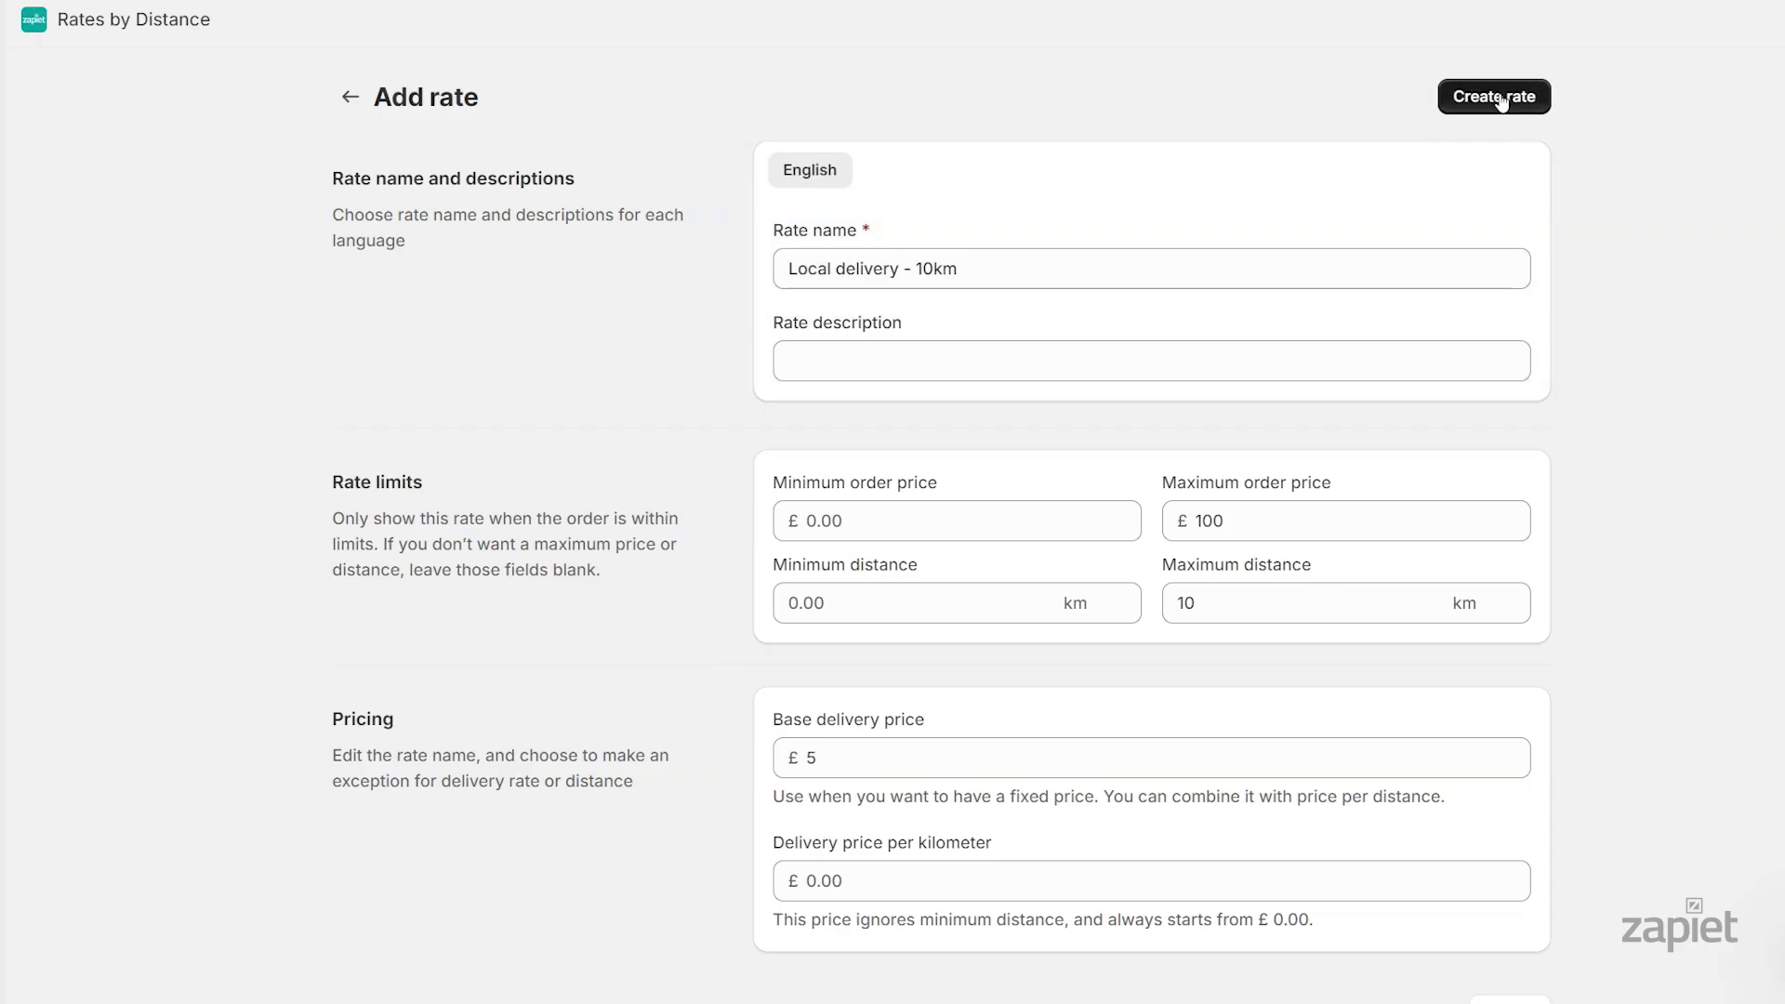
Save the 'Local delivery - 10km' rate to Zapiet Florist
{"action": "left_click", "coordinate": [1497, 97]}
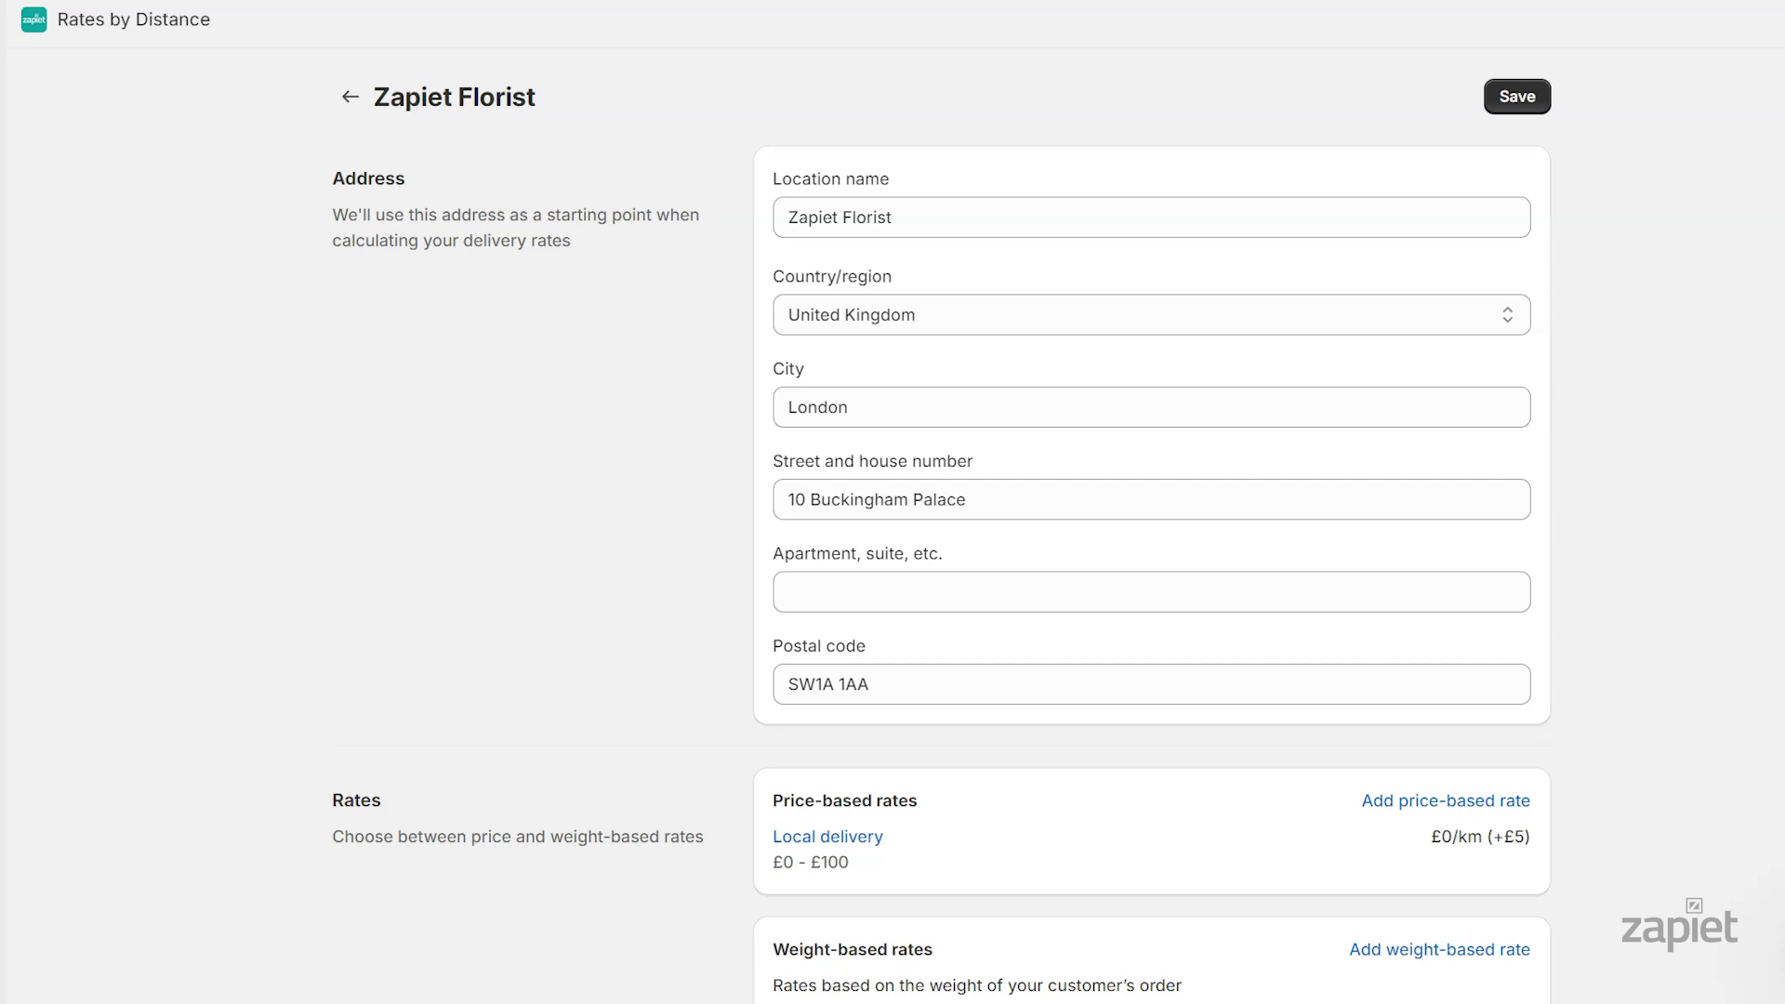
{"action": "scroll", "coordinate": [1603, 233], "scroll_direction": "down", "scroll_amount": 7}
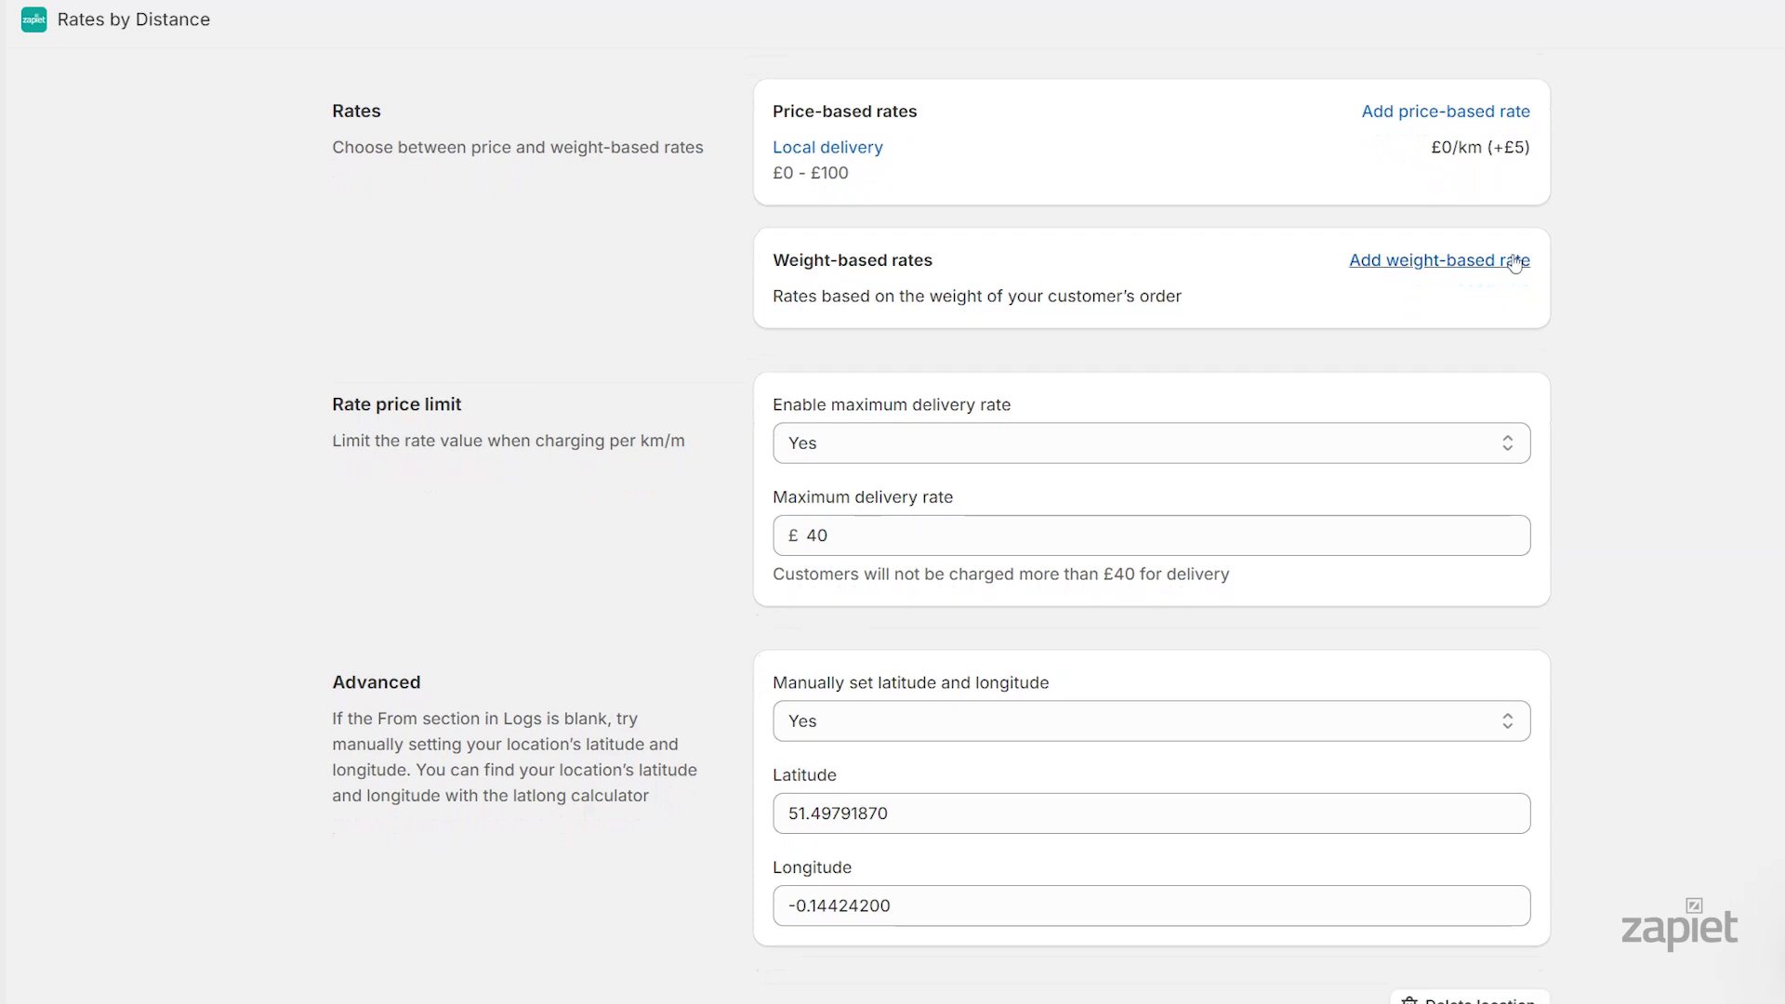
Create weight-based rate 'Local delivery - 20km': minimum 100 lb, 10–20 km, £1 per km
{"action": "left_click", "coordinate": [1516, 261]}
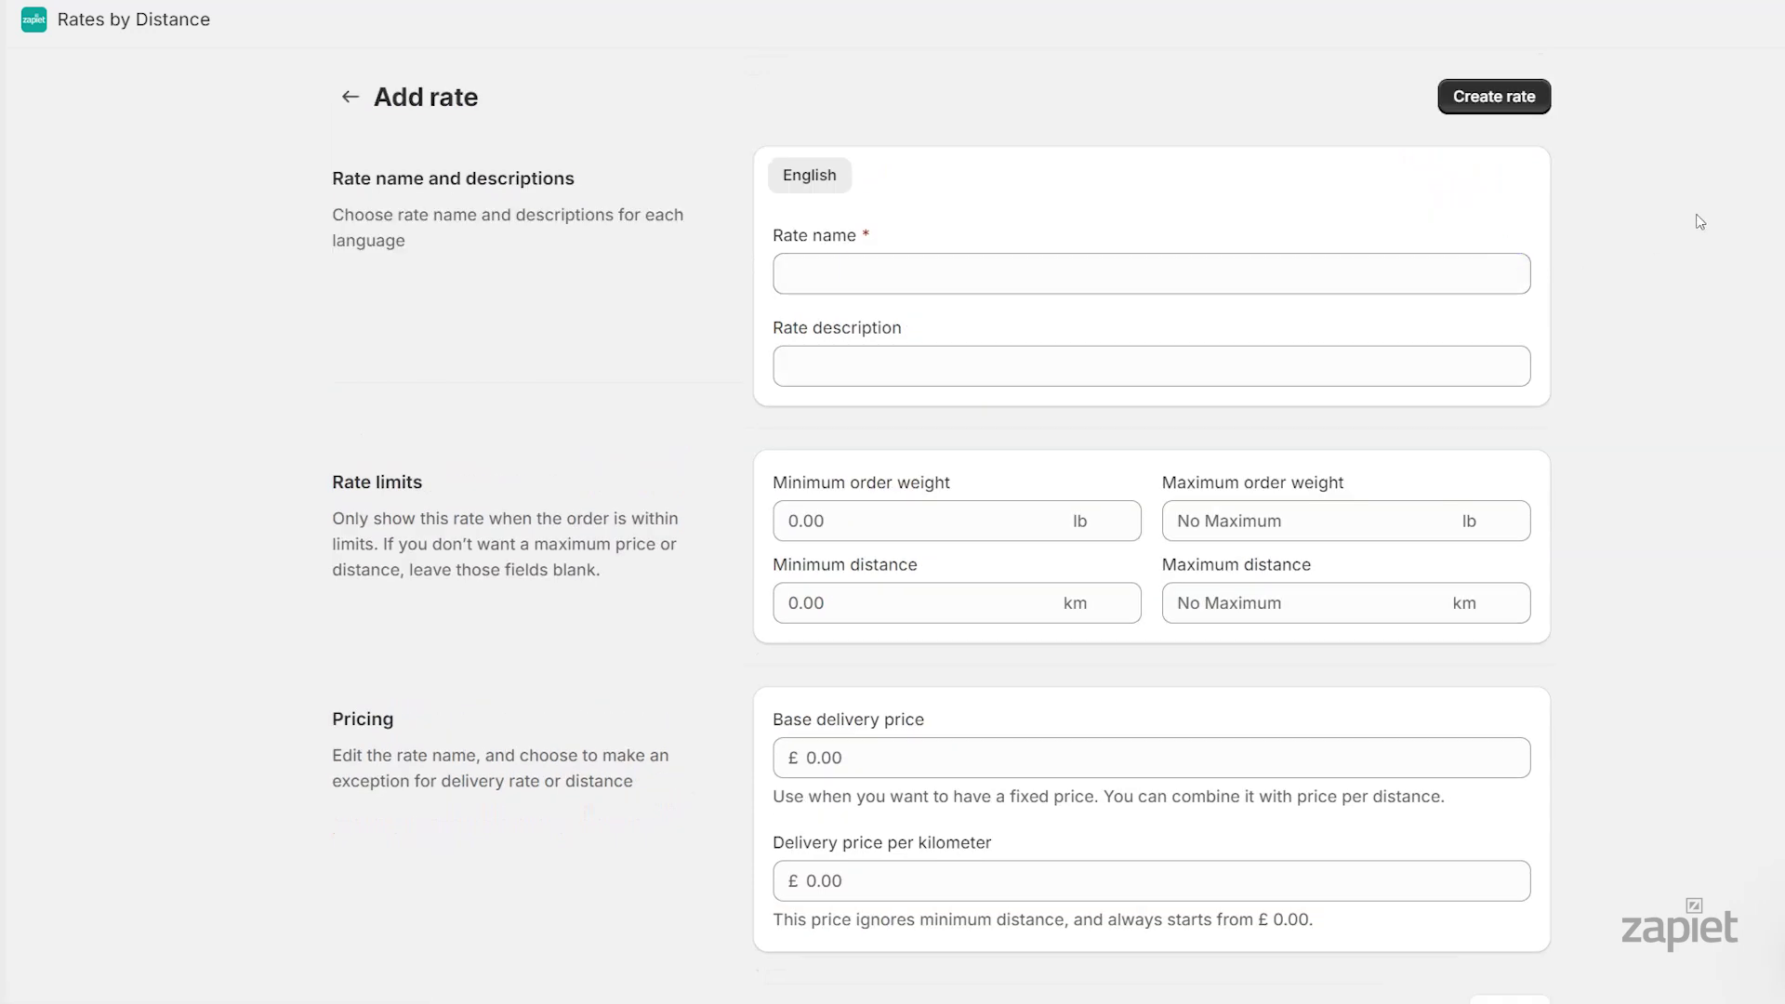
{"action": "left_click", "coordinate": [1255, 263]}
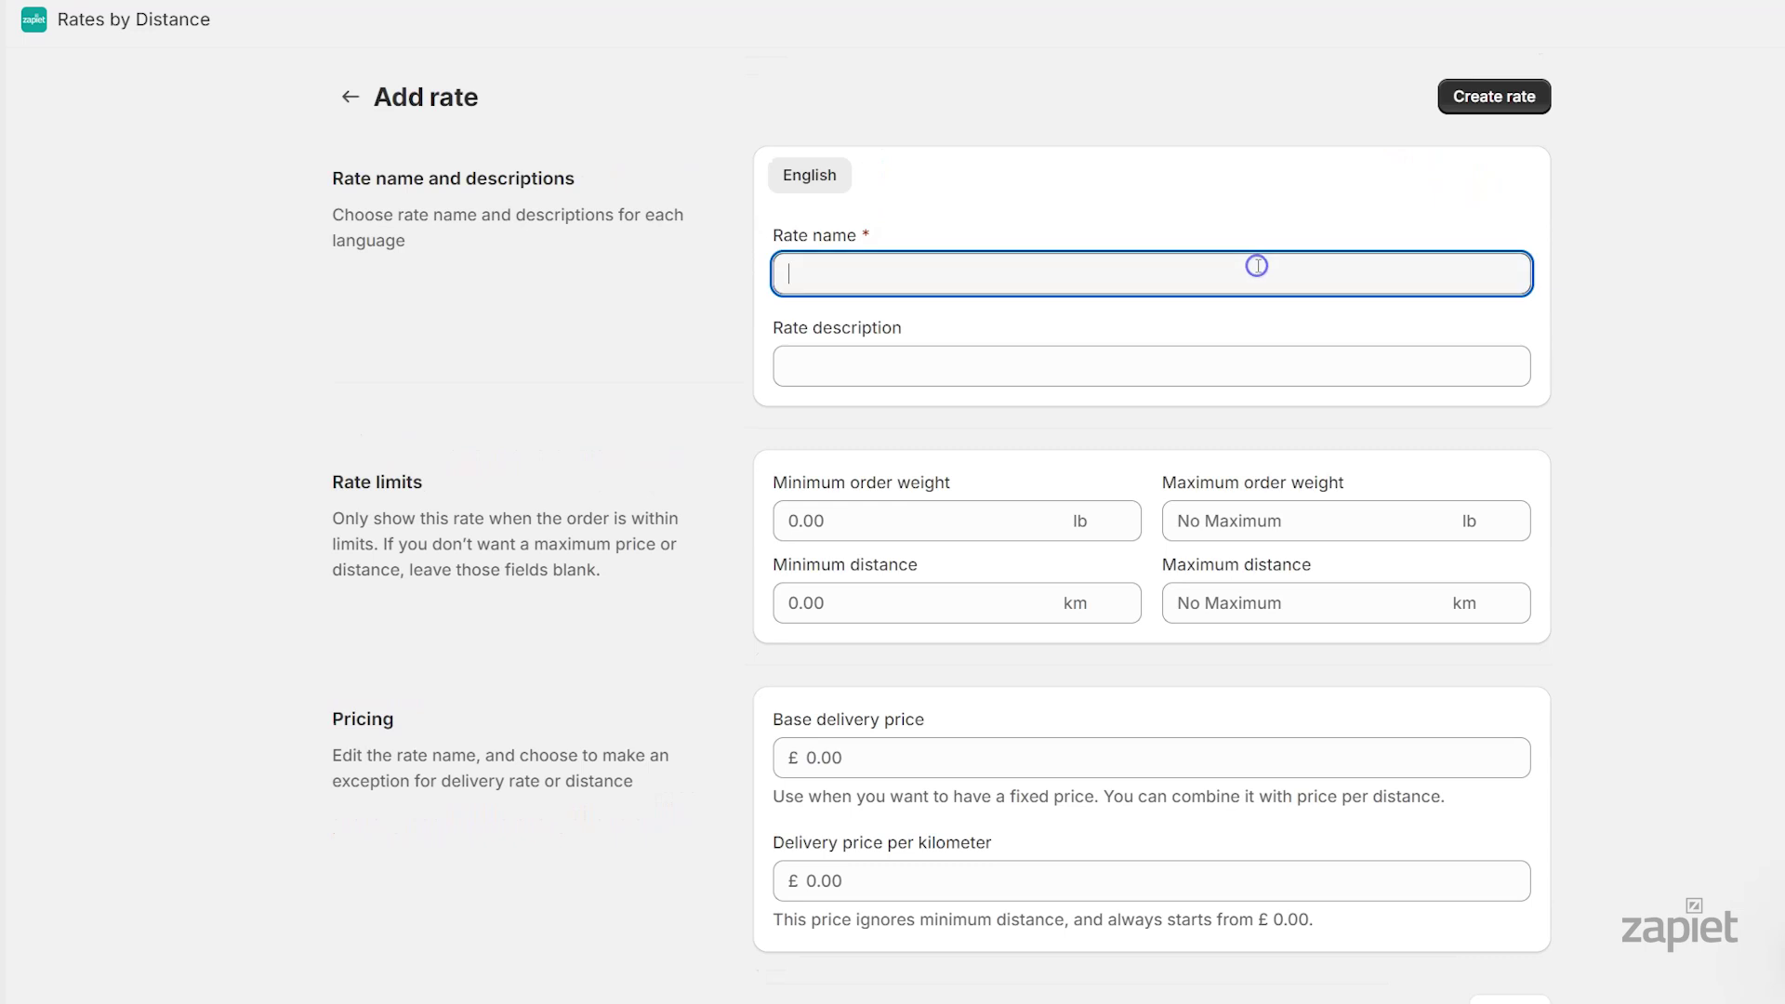
{"action": "type", "text": "Local delivery - 20km"}
{"action": "key", "text": "Tab"}
{"action": "key", "text": "Tab"}
{"action": "type", "text": "100"}
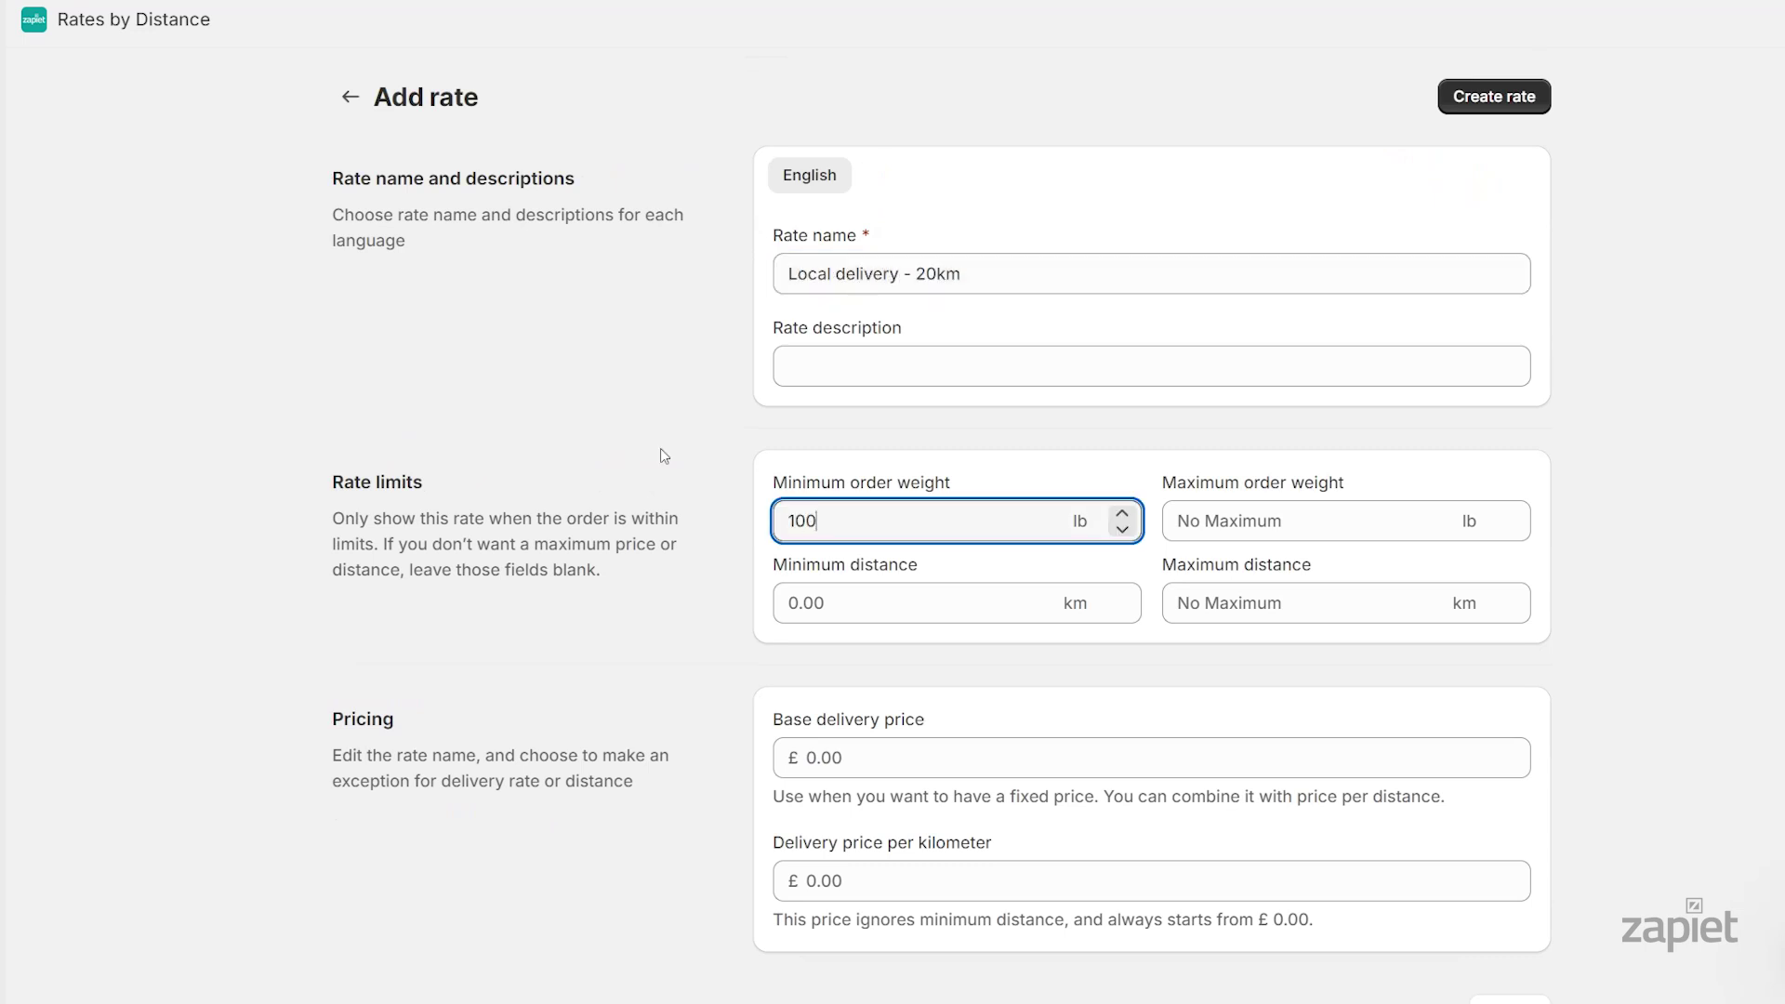
{"action": "key", "text": "Tab"}
{"action": "type", "text": "10"}
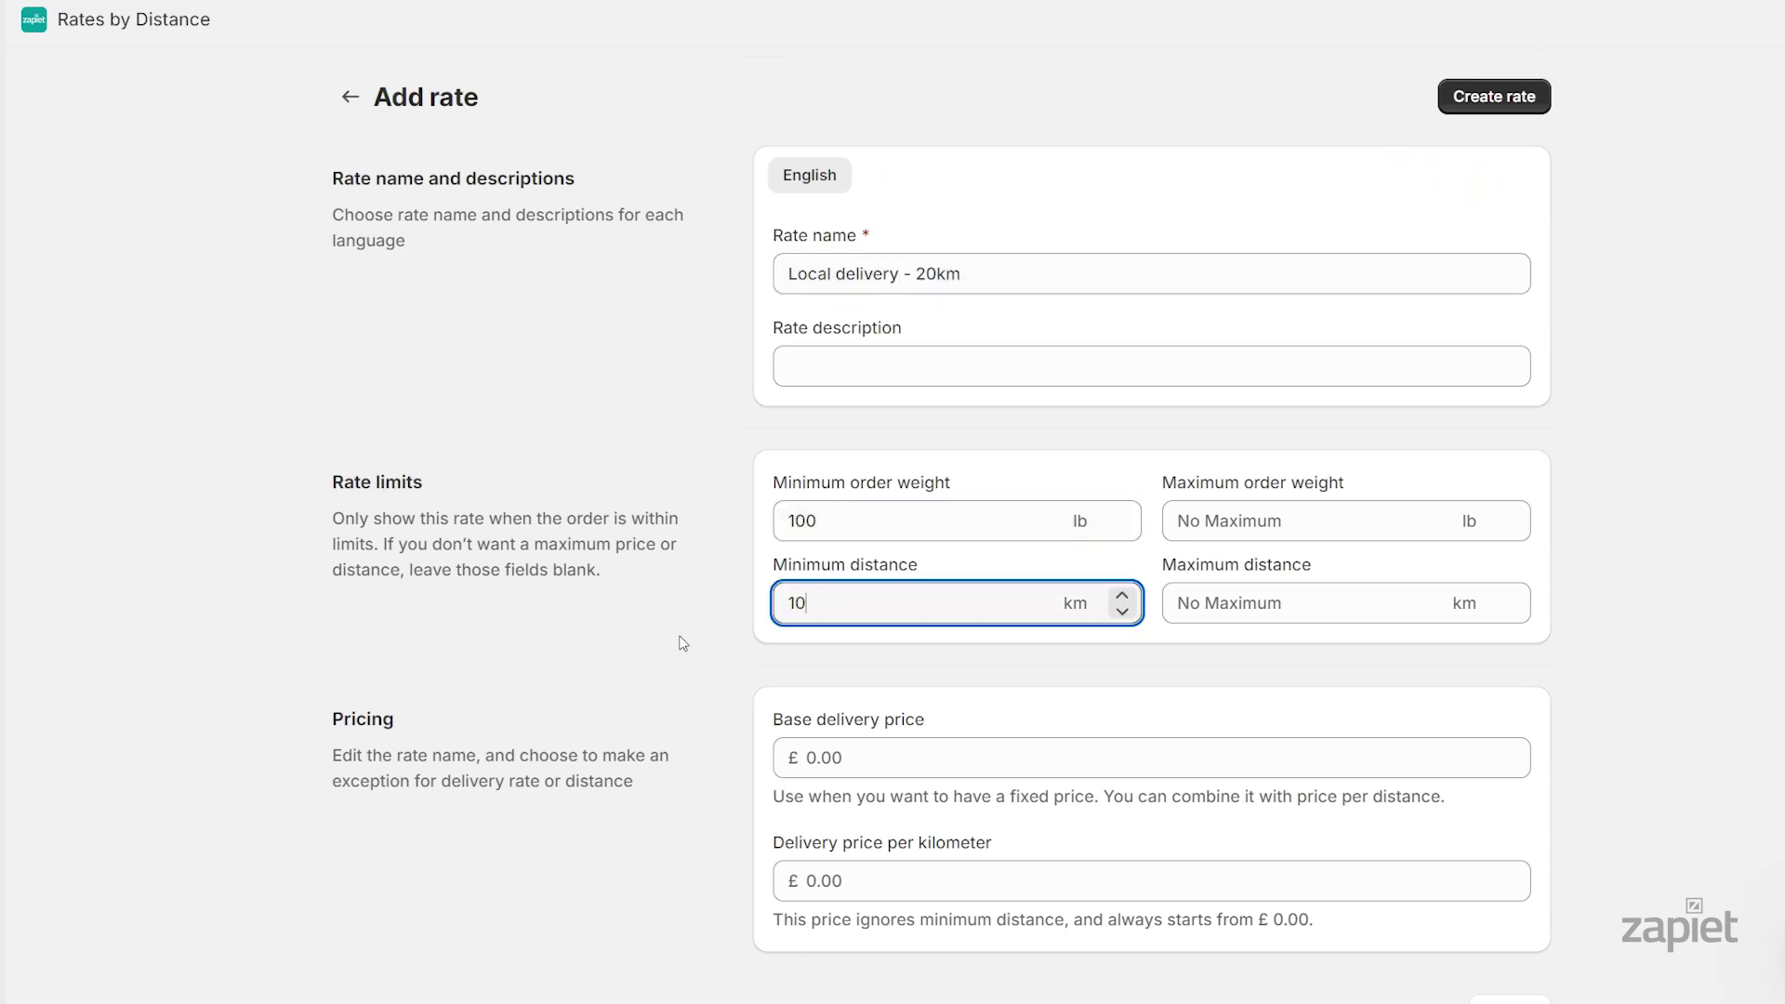
{"action": "key", "text": "Tab"}
{"action": "type", "text": "20"}
{"action": "key", "text": "Tab"}
{"action": "key", "text": "Tab"}
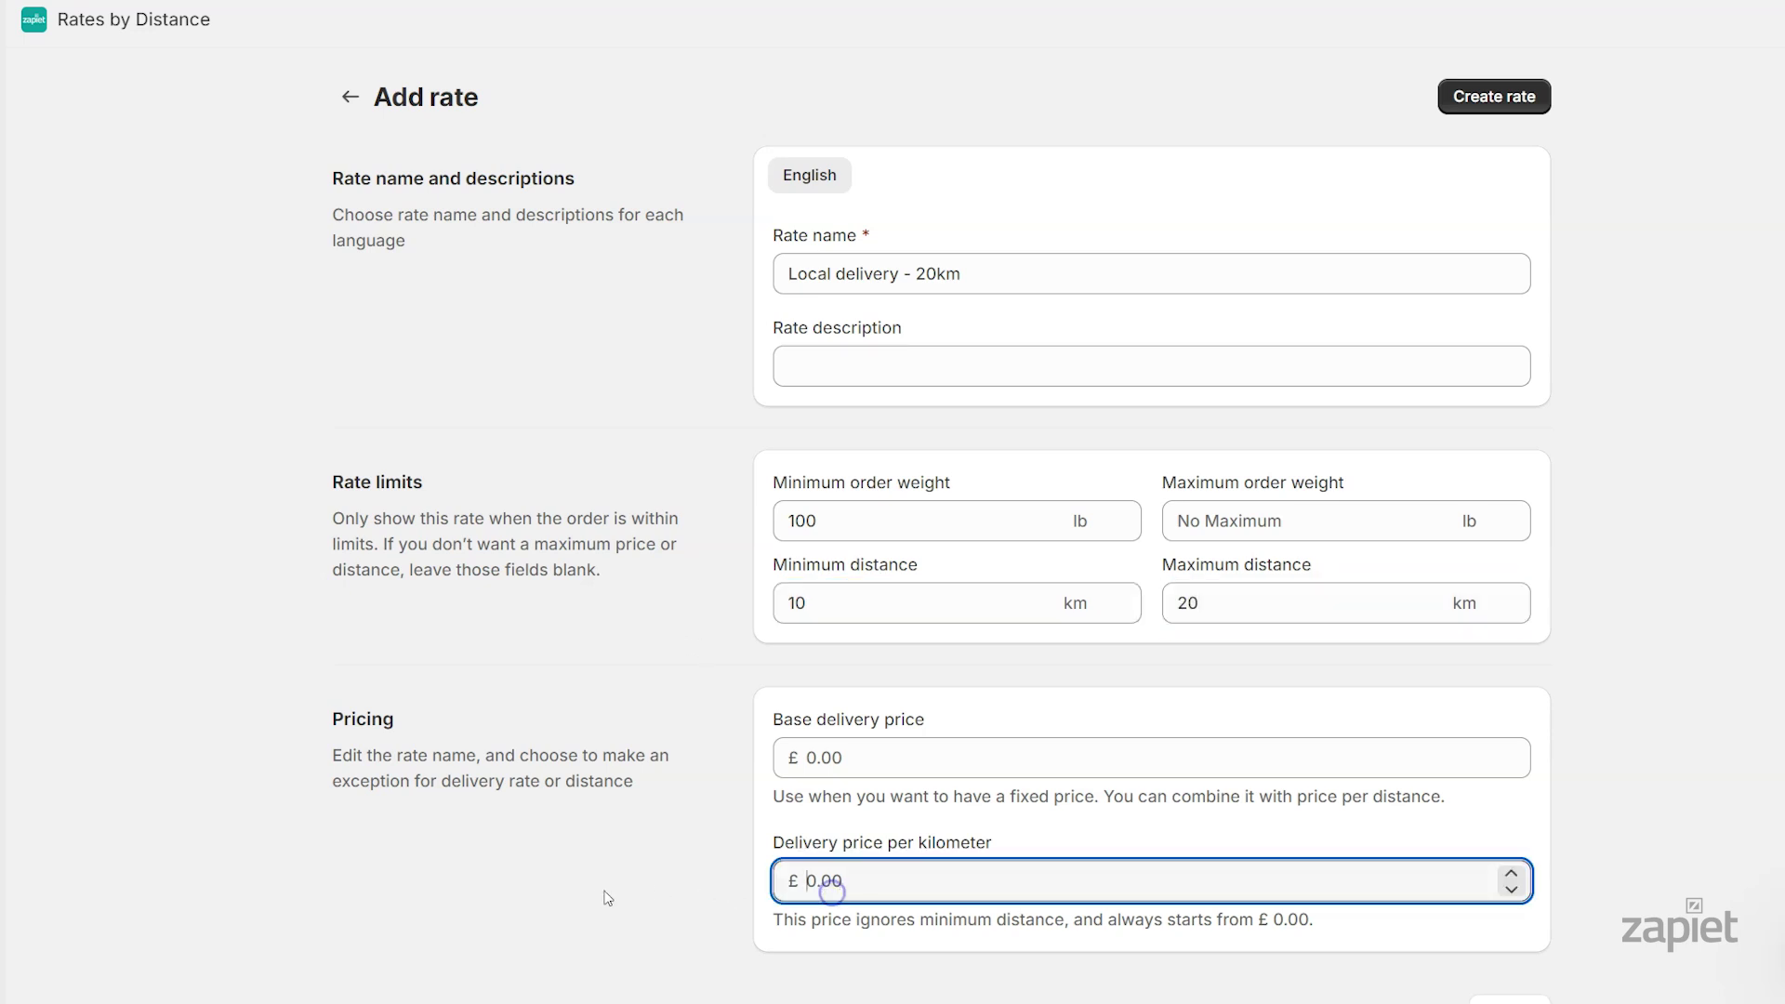
{"action": "type", "text": "1"}
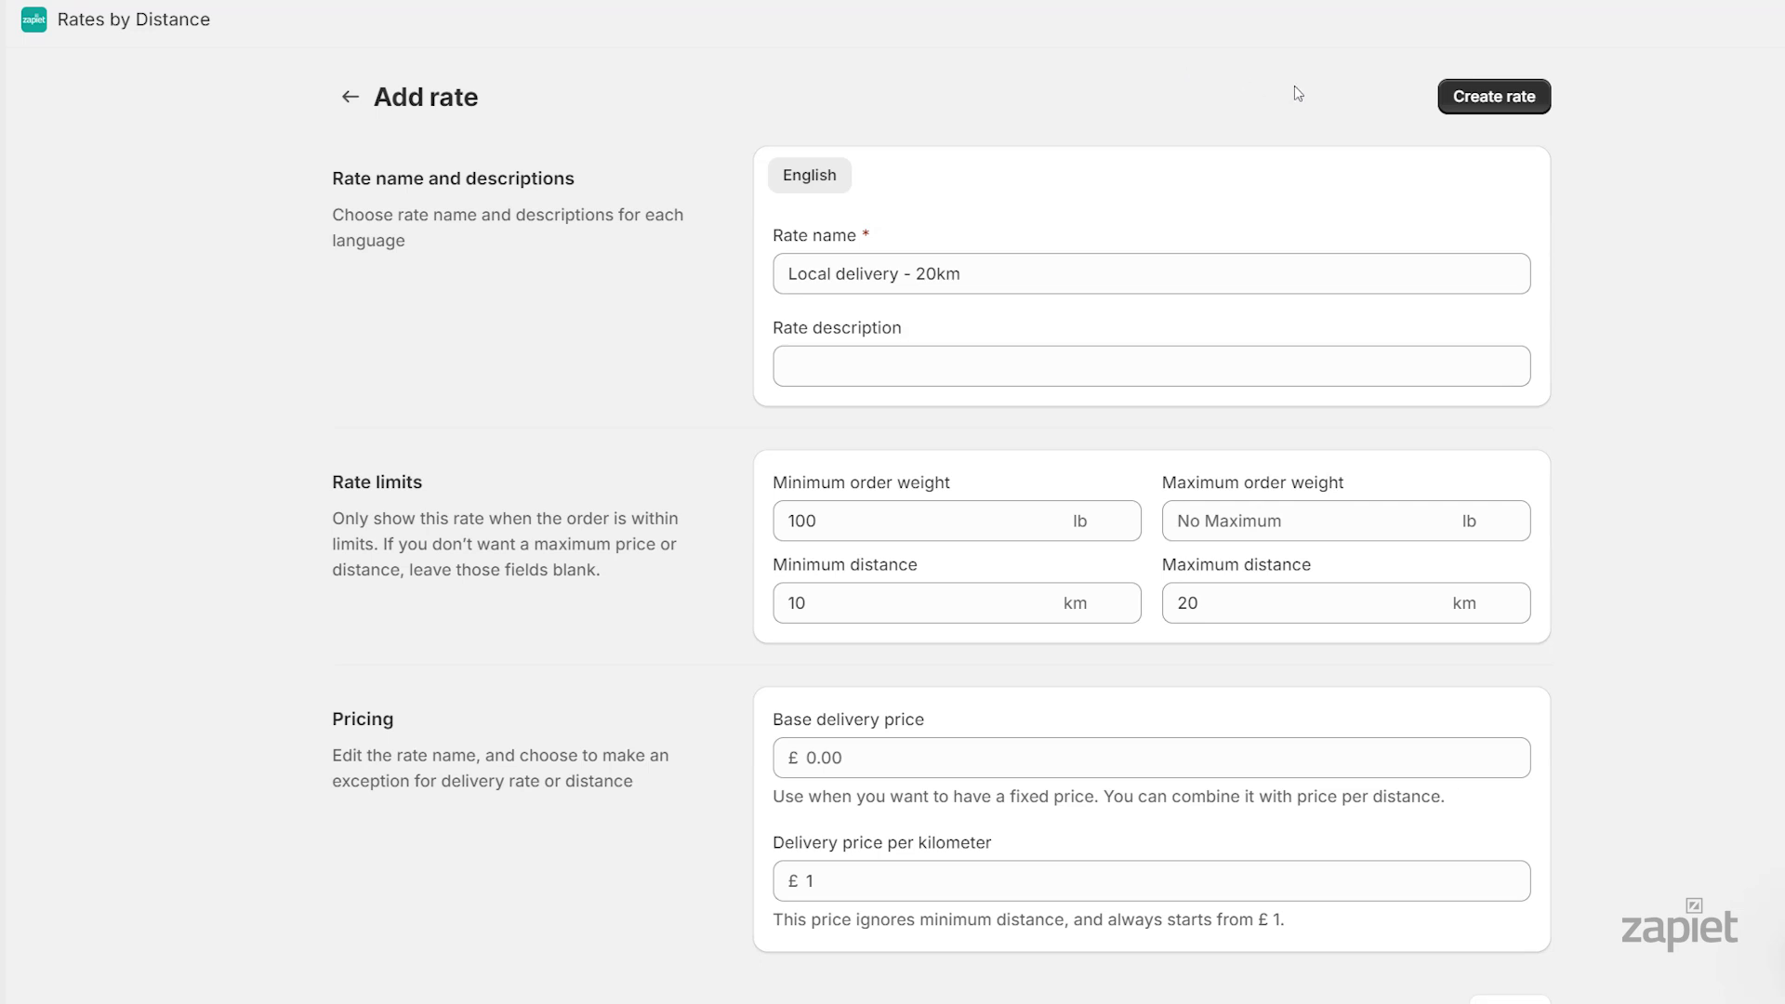
{"action": "left_click", "coordinate": [1492, 97]}
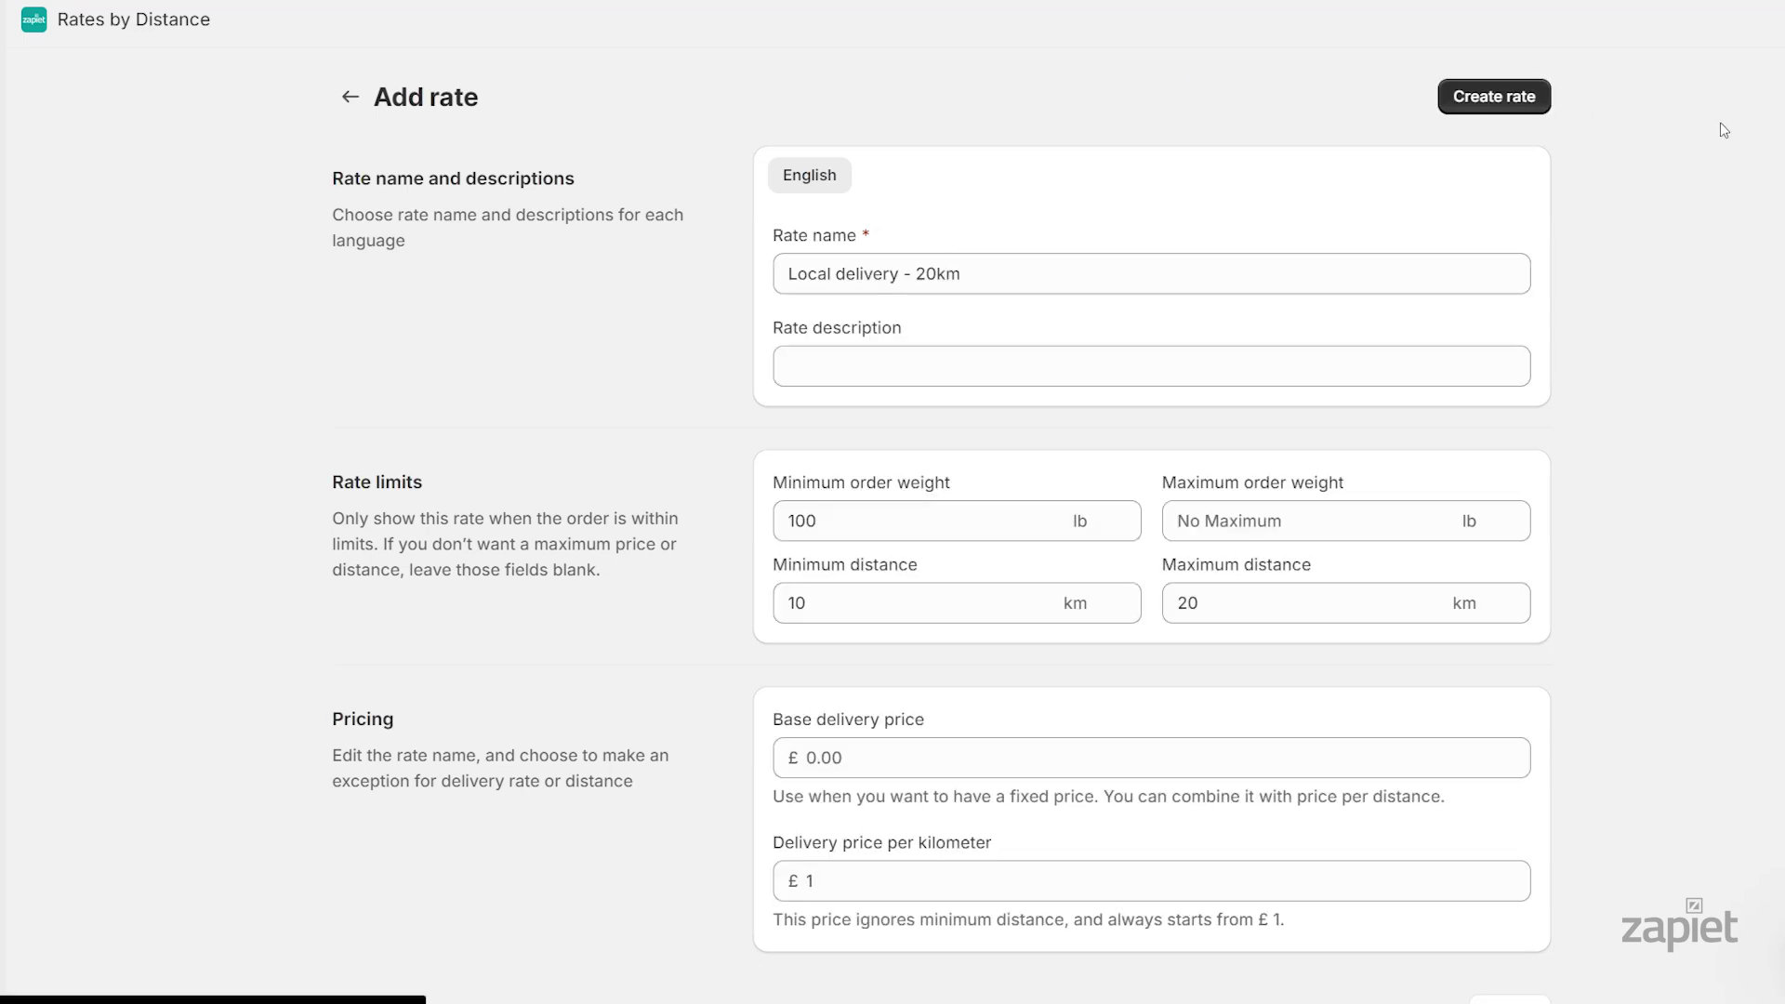
Scroll through the Zapiet Florist page to check the saved rates
{"action": "scroll", "coordinate": [941, 520], "scroll_direction": "down", "scroll_amount": 8}
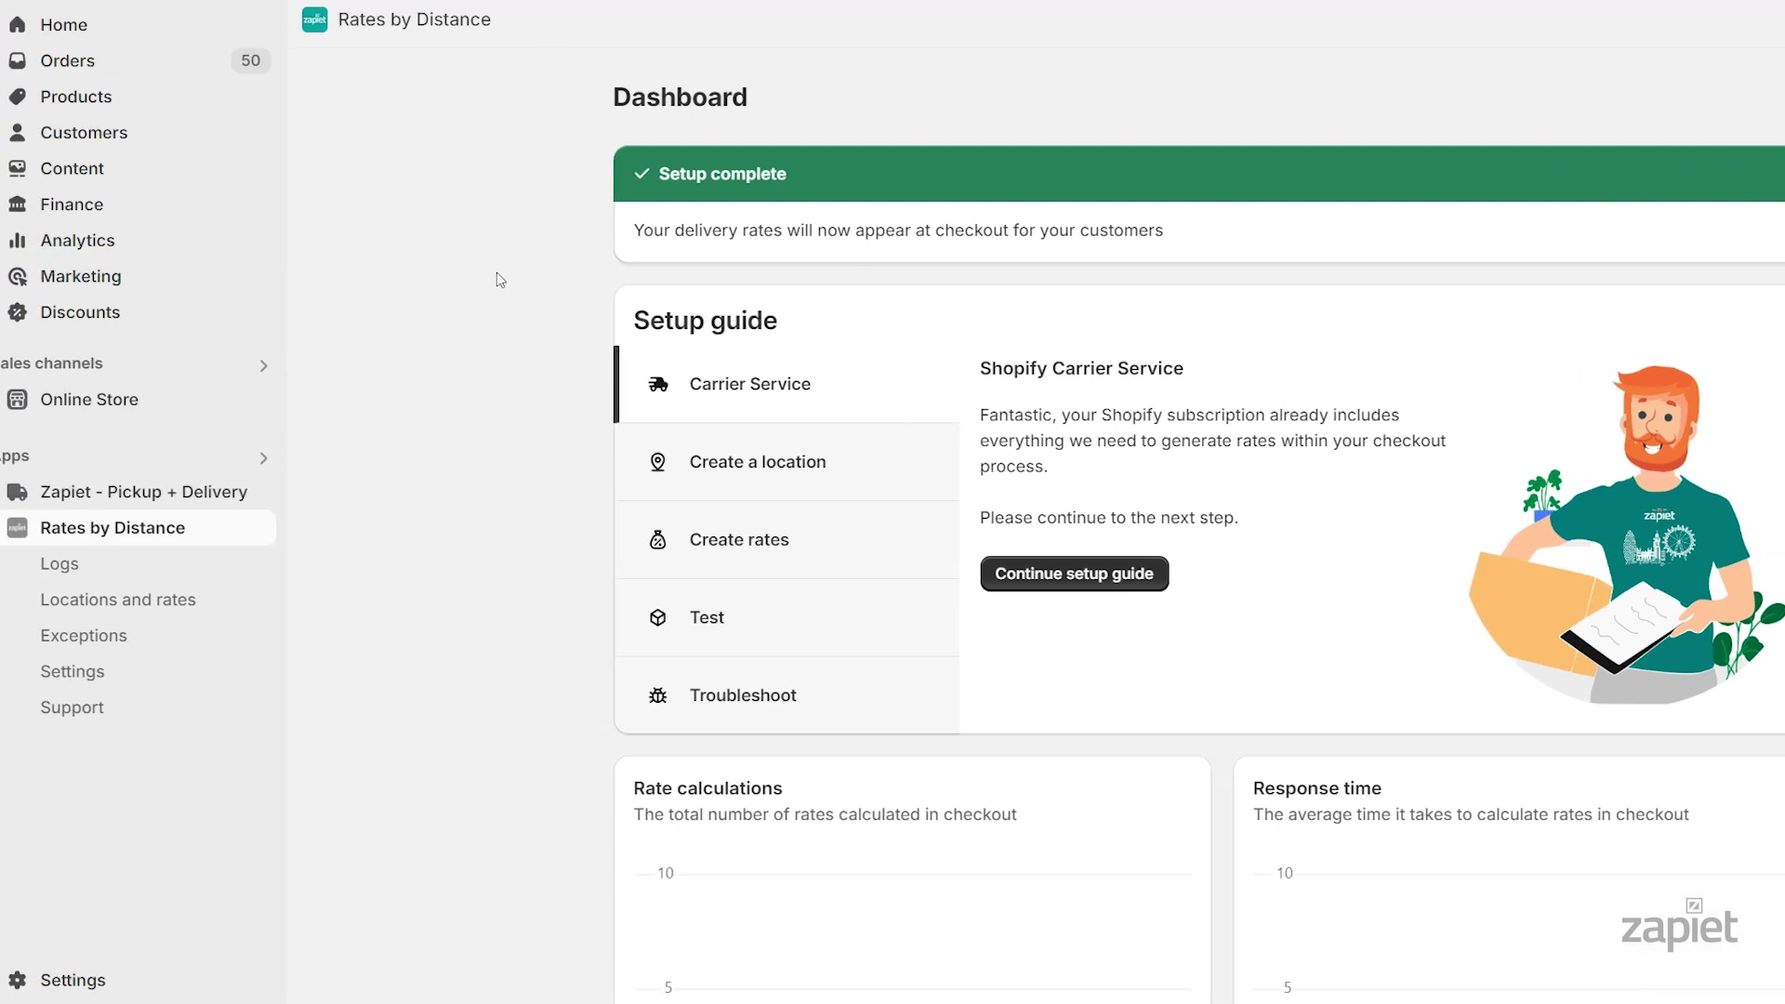
In the app's Settings, select Google Maps as route and address provider, paste the Google API key, and save
{"action": "left_click", "coordinate": [239, 670]}
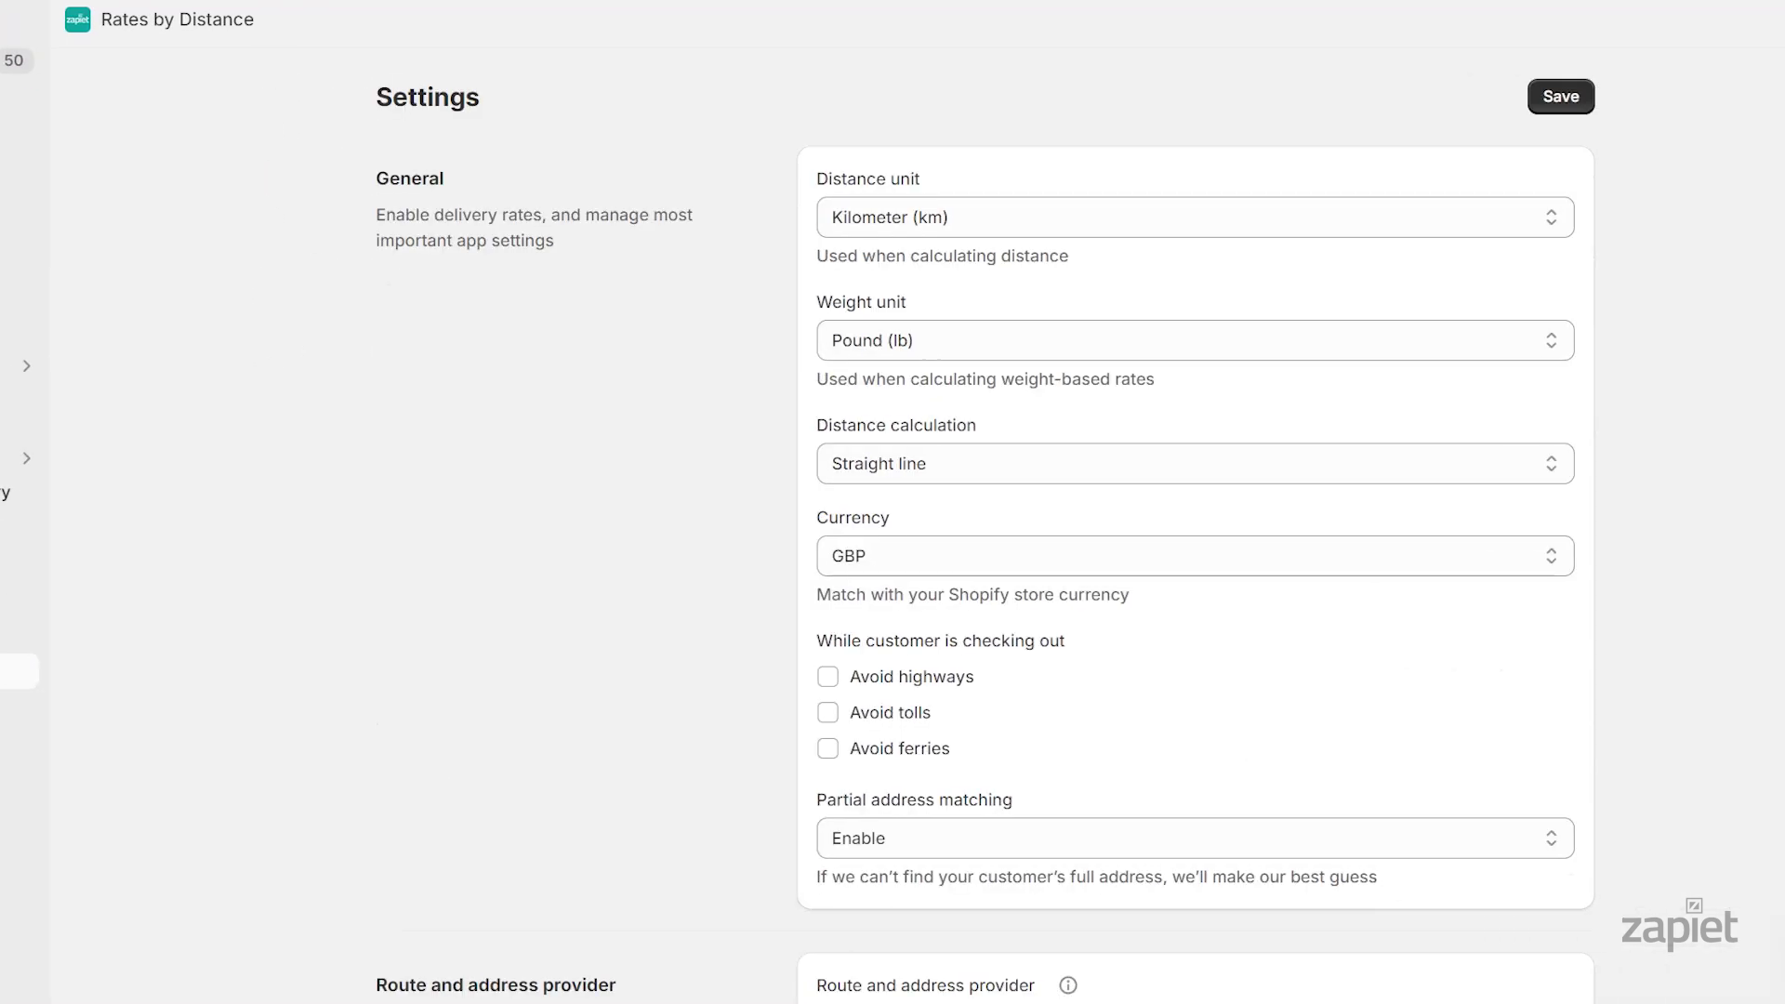
{"action": "scroll", "coordinate": [1769, 426], "scroll_direction": "down", "scroll_amount": 8}
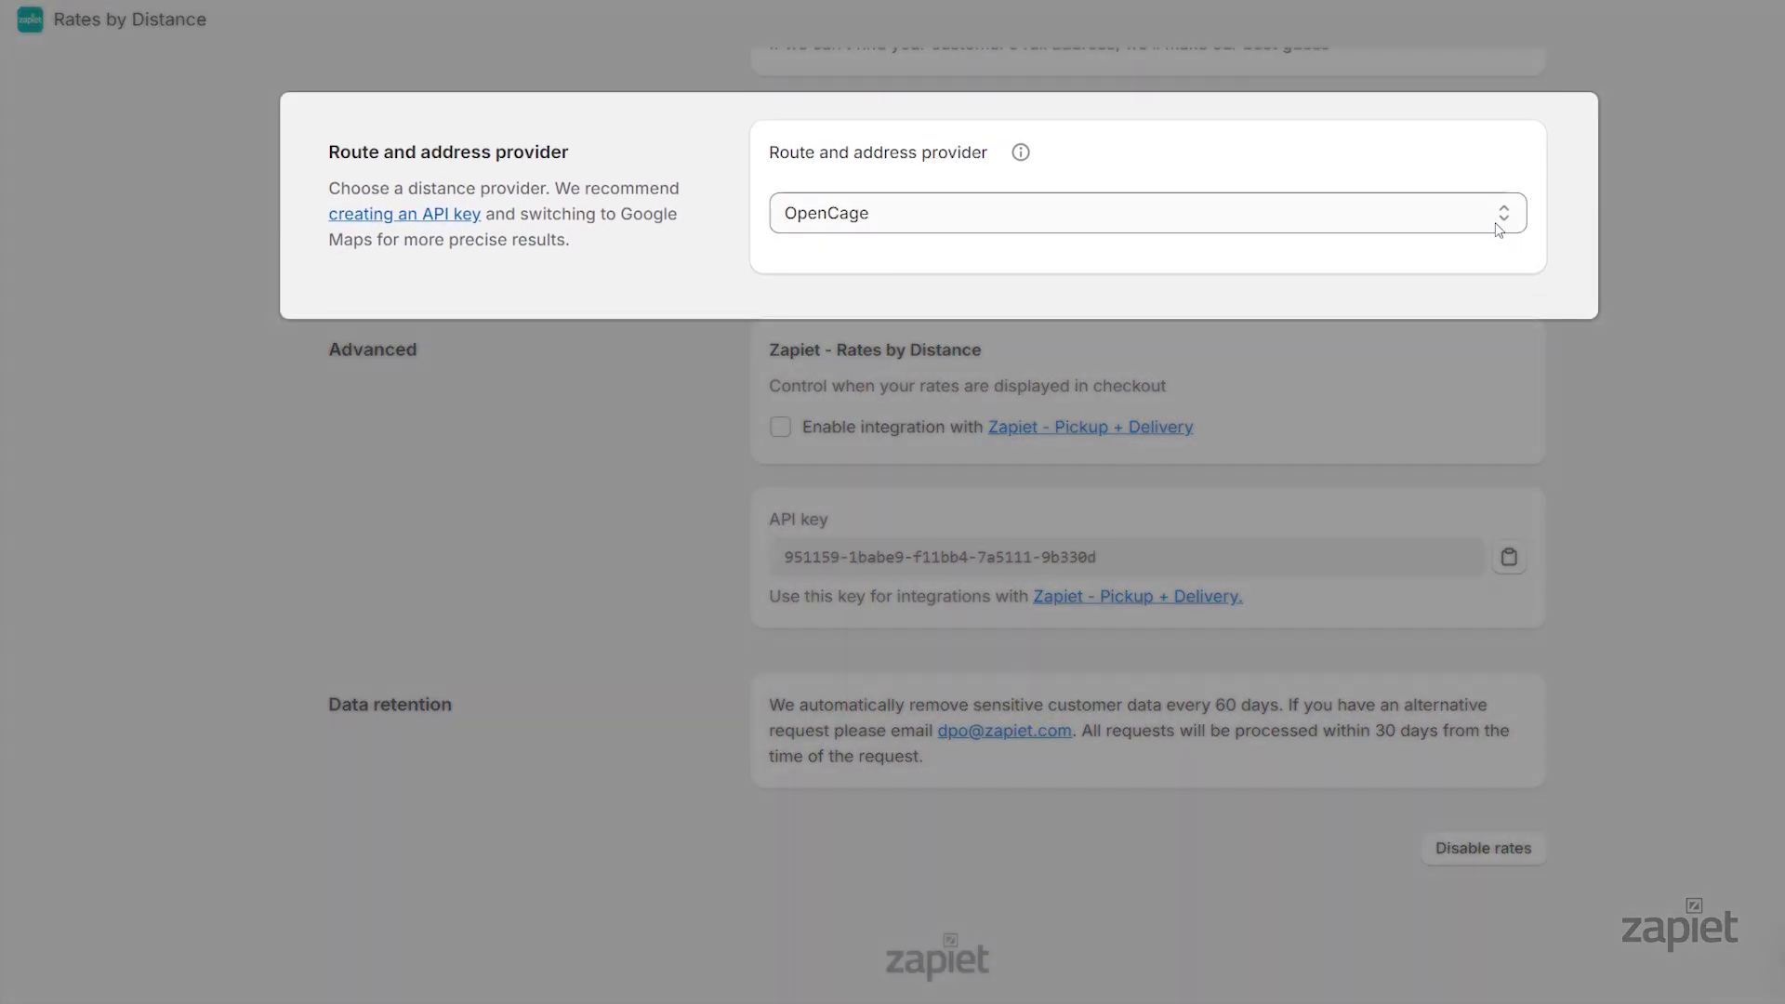
{"action": "left_click", "coordinate": [1503, 213]}
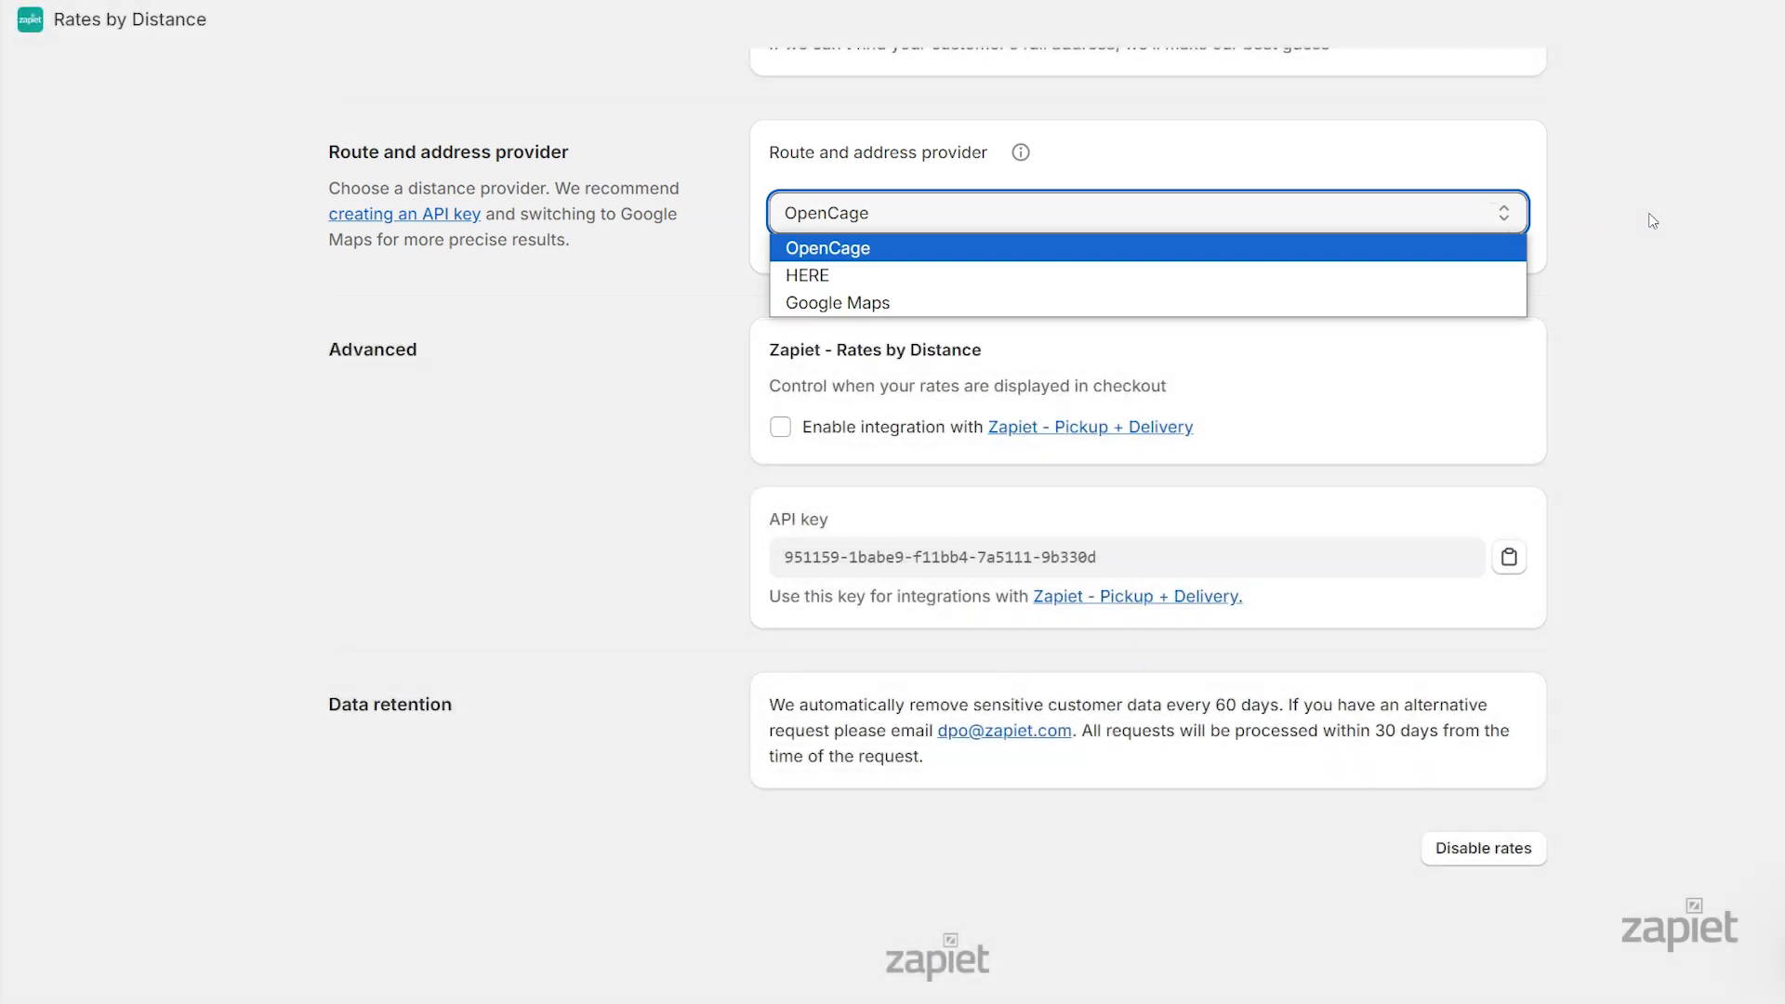
{"action": "left_click", "coordinate": [936, 302]}
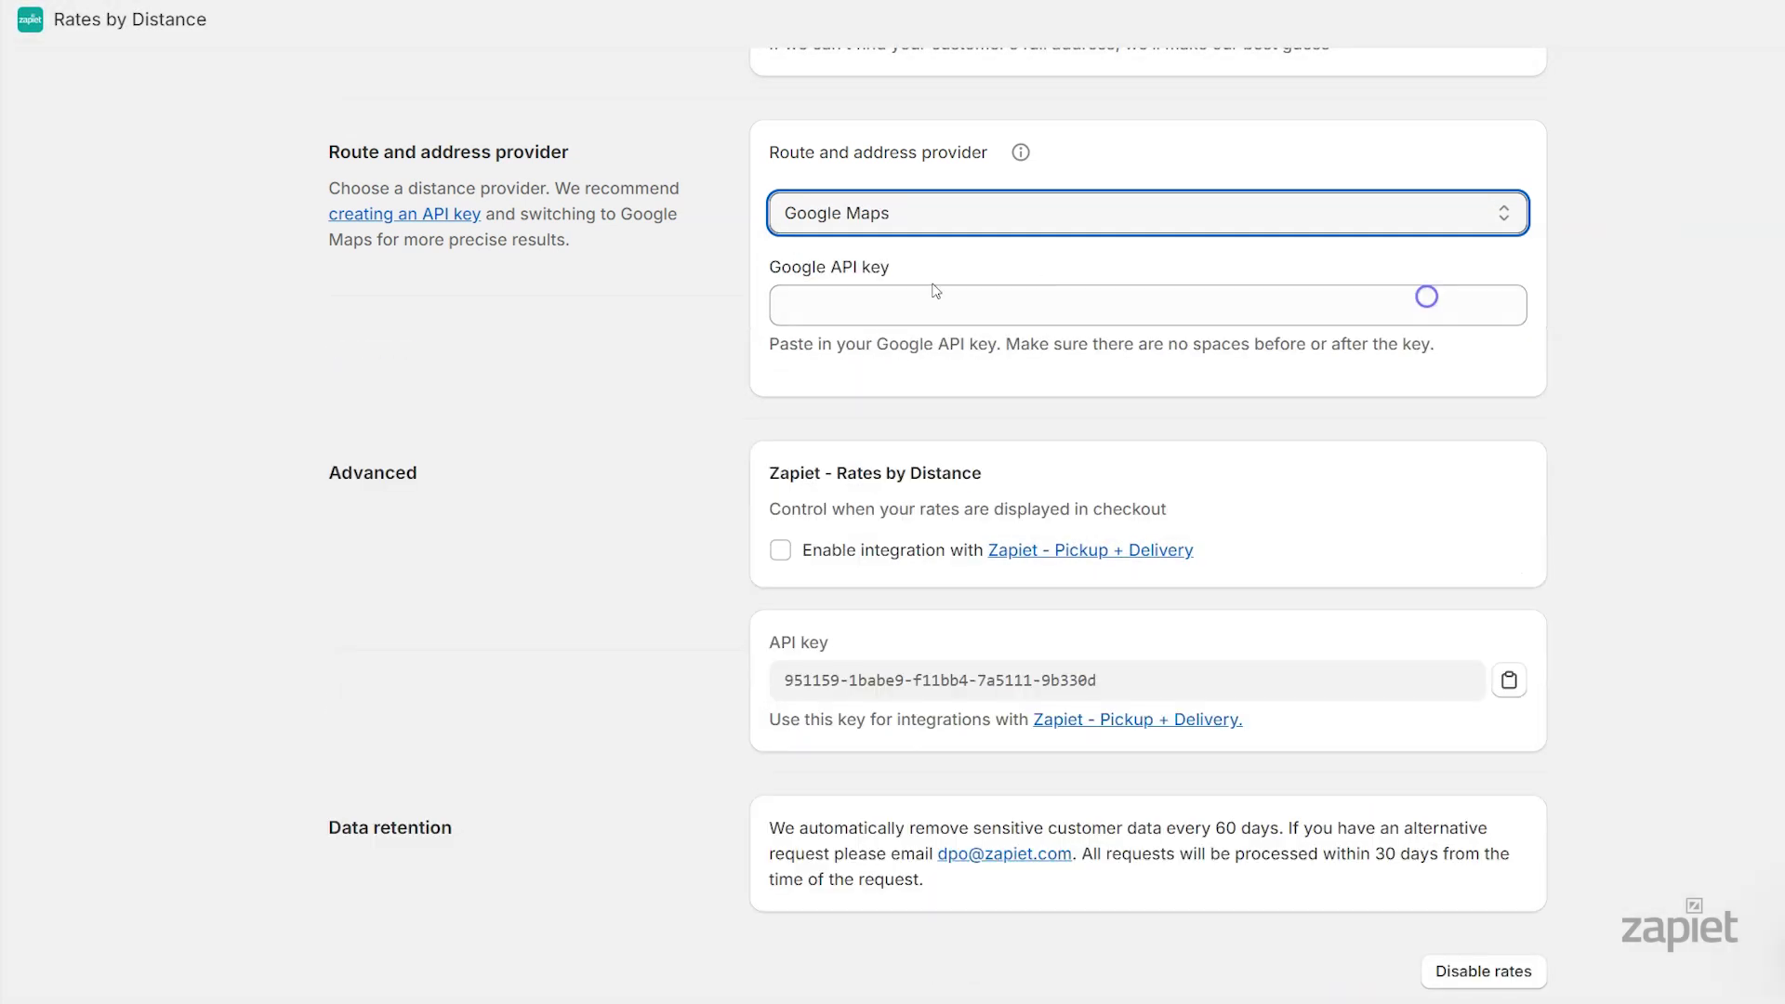
{"action": "left_click", "coordinate": [1423, 297]}
{"action": "key", "text": "ctrl+v"}
{"action": "scroll", "coordinate": [1753, 344], "scroll_direction": "up", "scroll_amount": 1}
{"action": "scroll", "coordinate": [1752, 344], "scroll_direction": "up", "scroll_amount": 10}
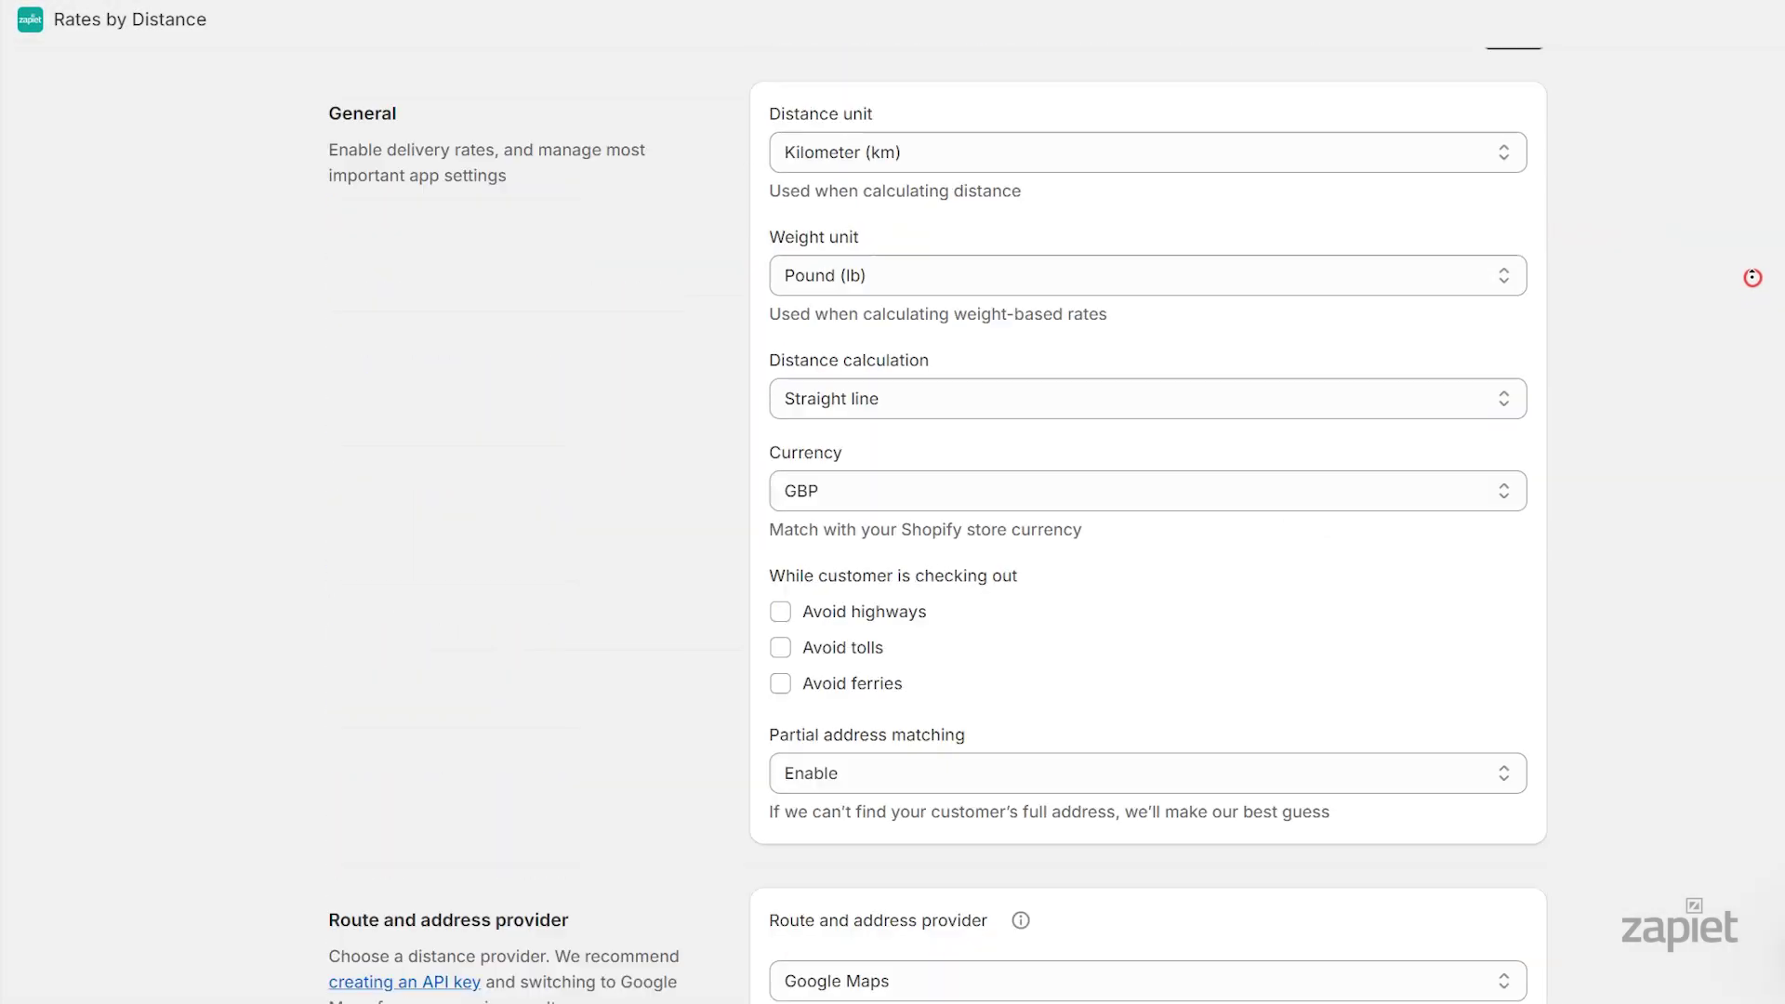
{"action": "left_click", "coordinate": [1530, 102]}
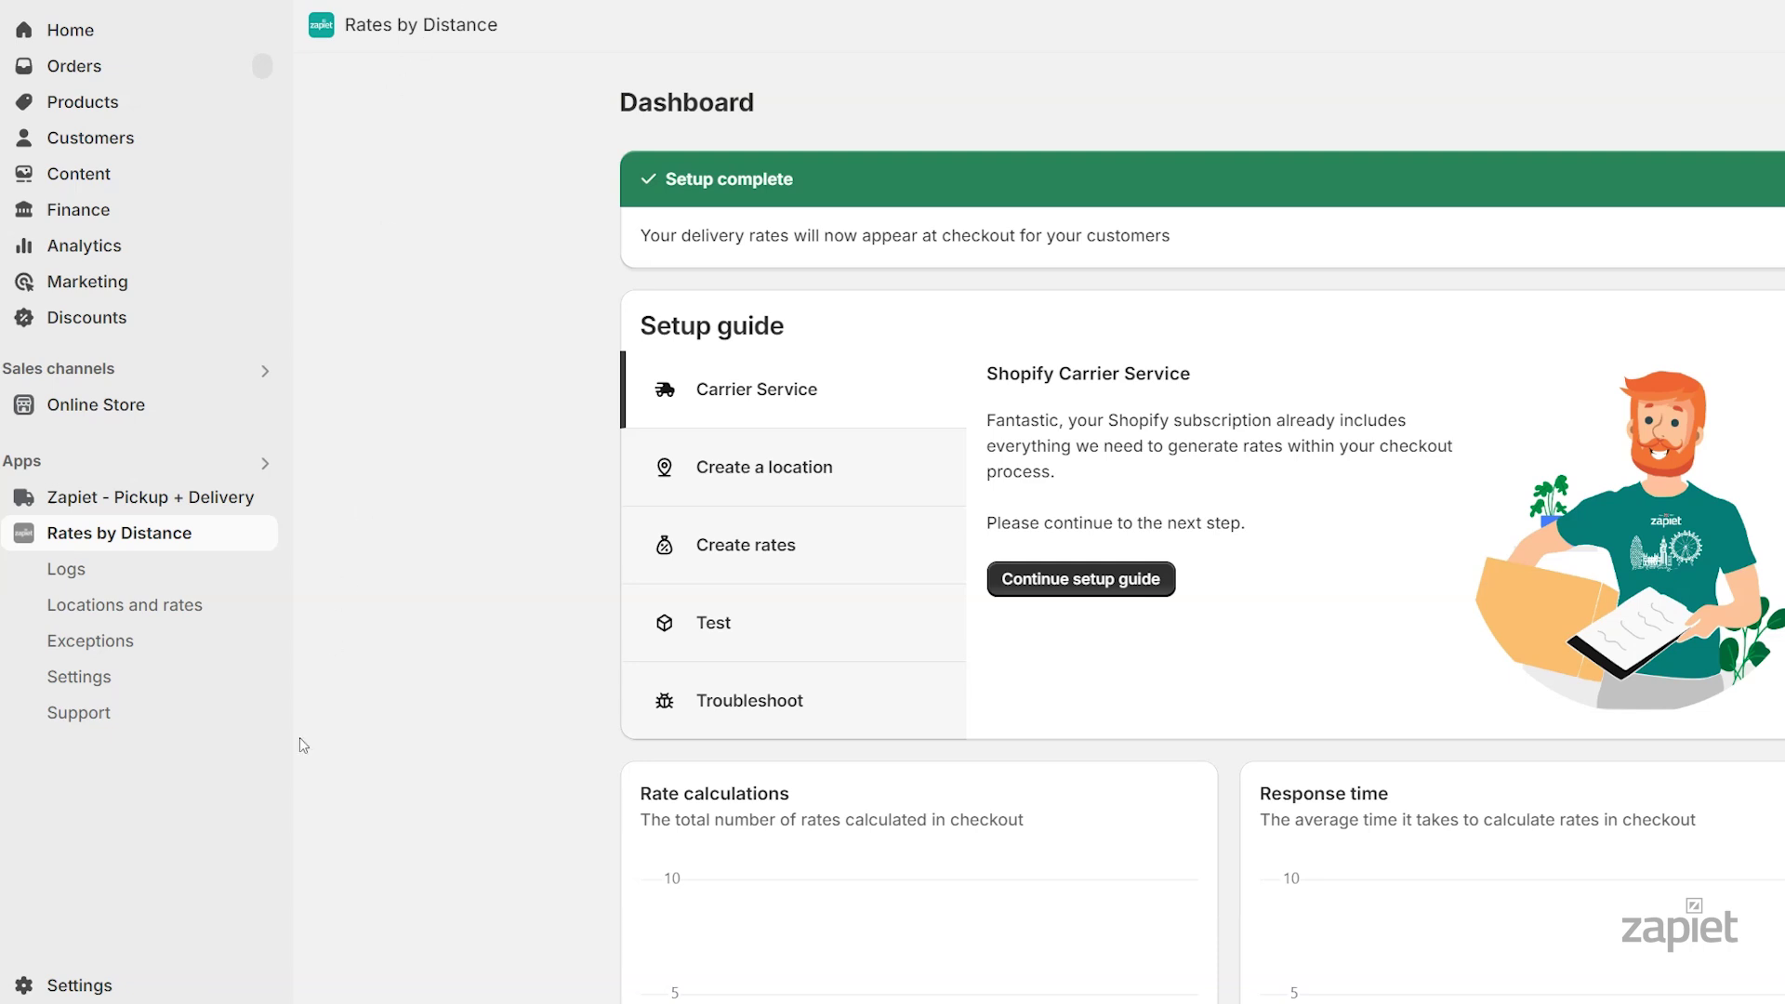
Open the General shipping profile under Shipping and delivery and add a rate to the England zone
{"action": "left_click", "coordinate": [124, 986]}
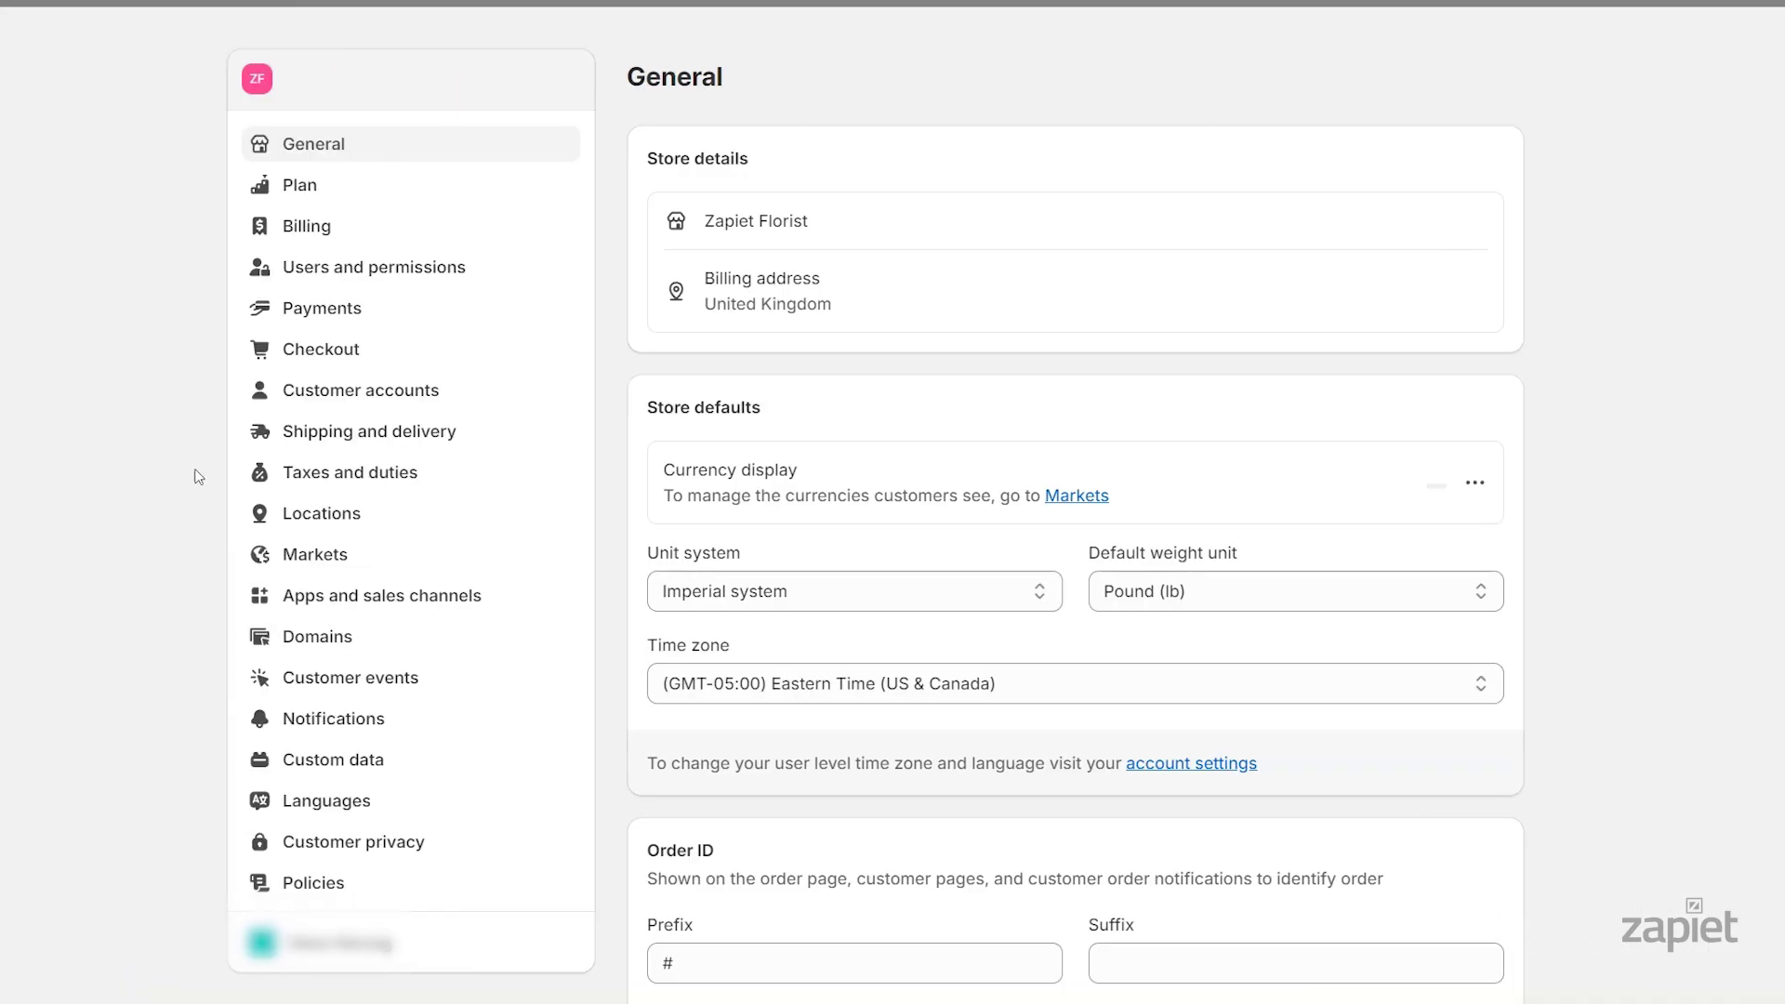
{"action": "left_click", "coordinate": [304, 437]}
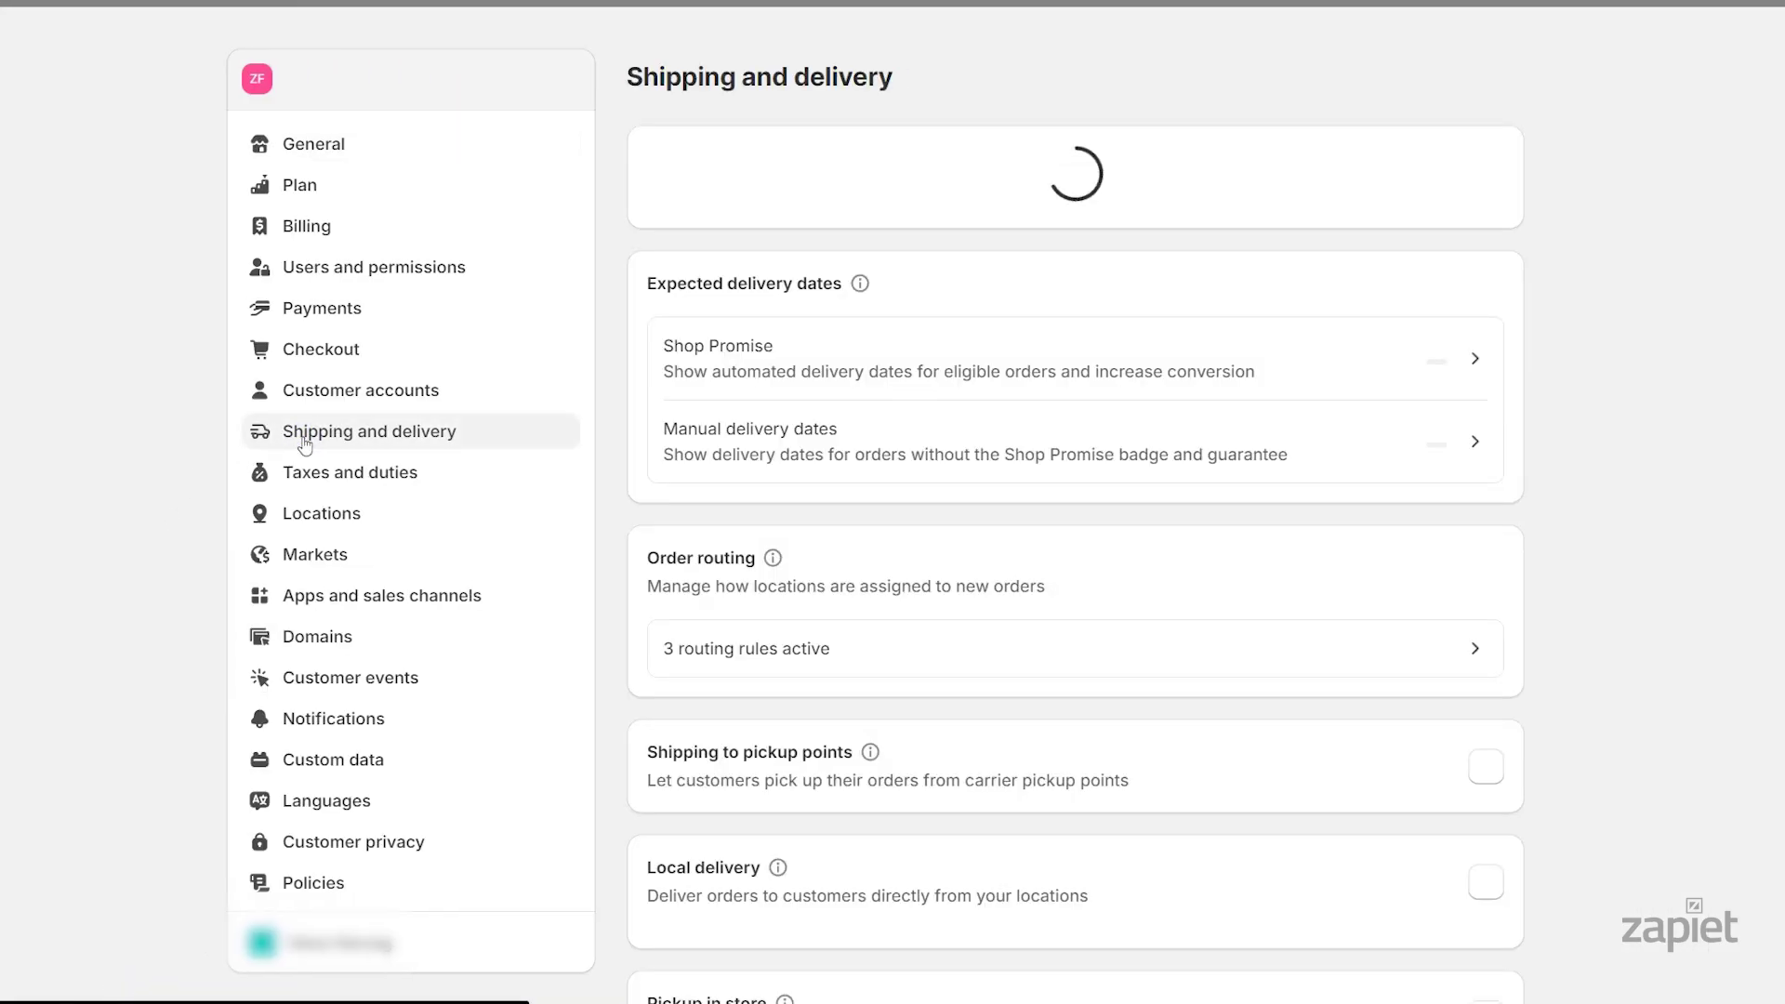
{"action": "left_click", "coordinate": [698, 330]}
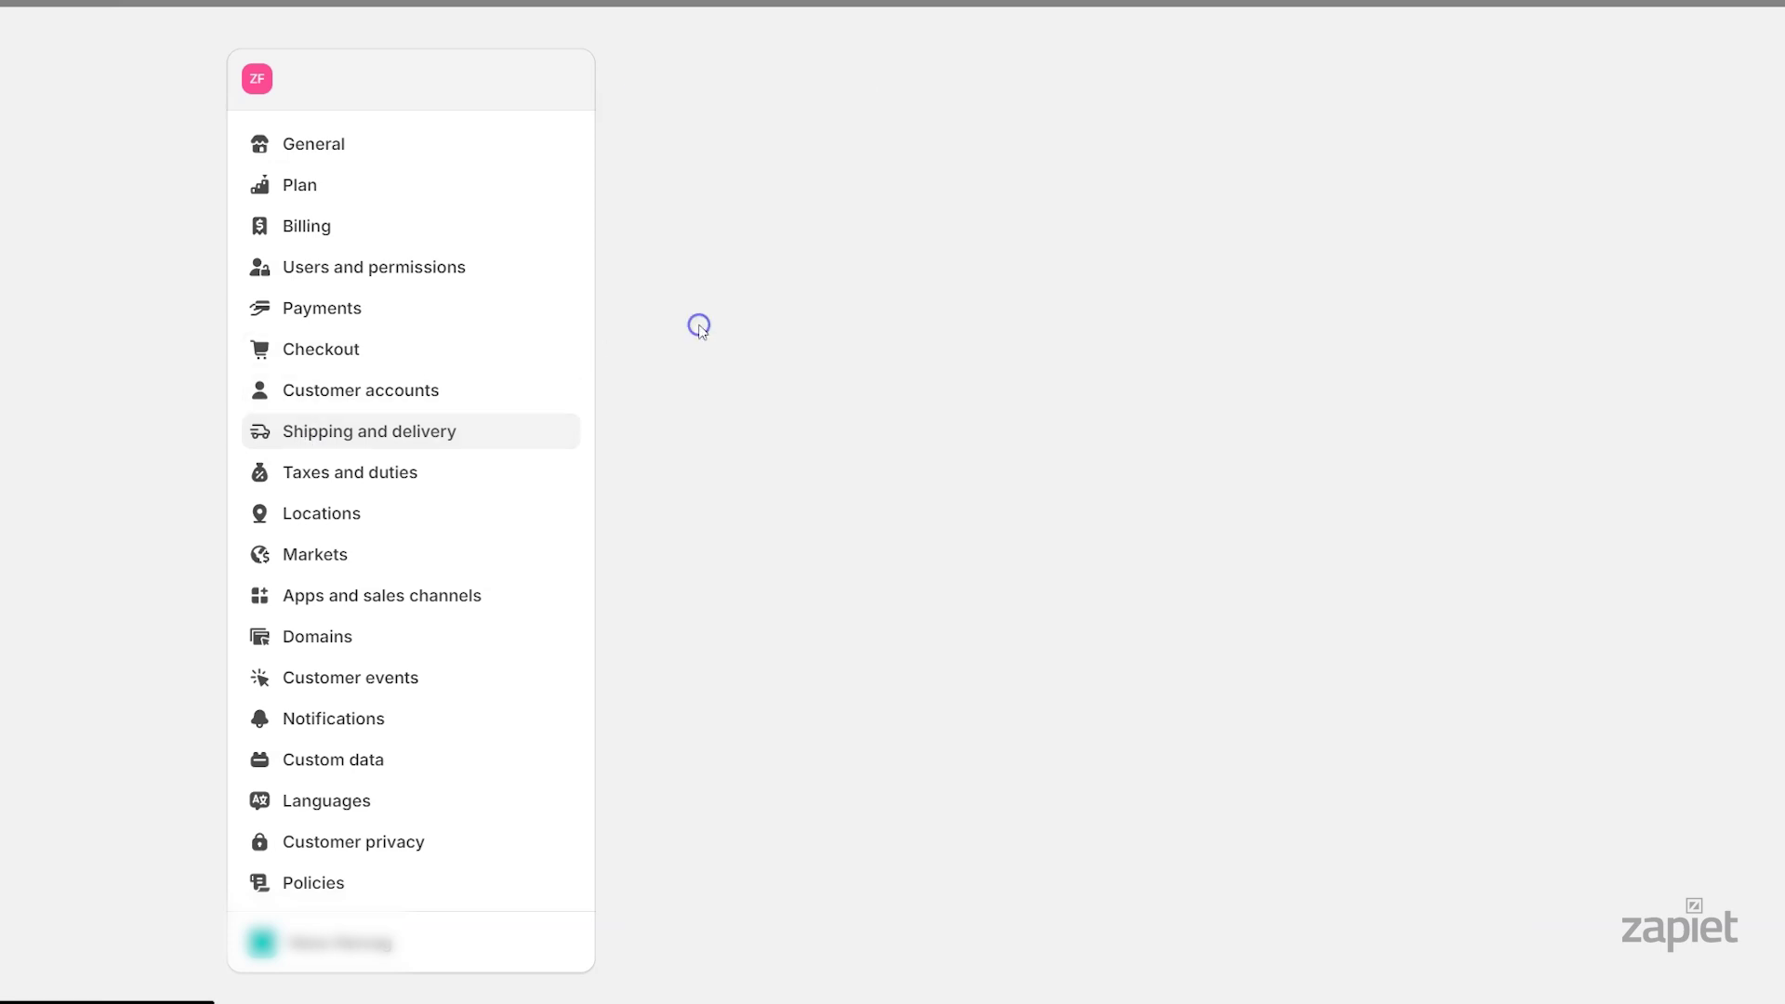
{"action": "scroll", "coordinate": [1274, 478], "scroll_direction": "down", "scroll_amount": 15}
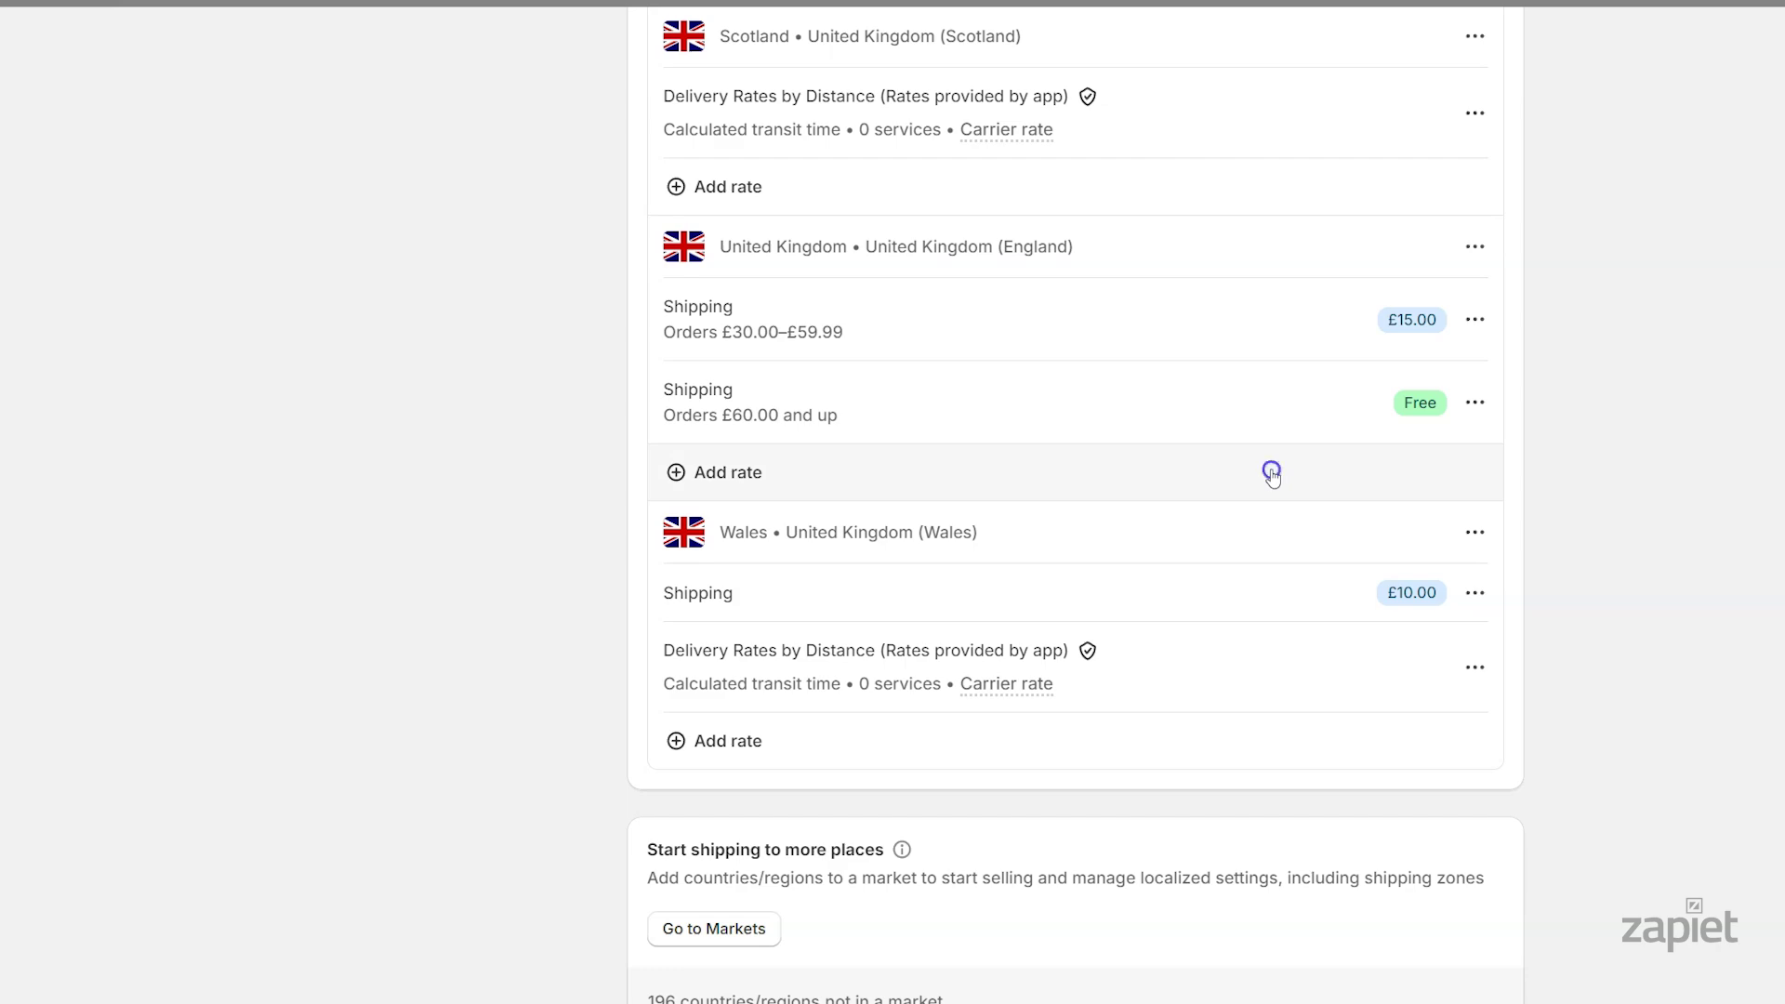
{"action": "left_click", "coordinate": [1270, 474]}
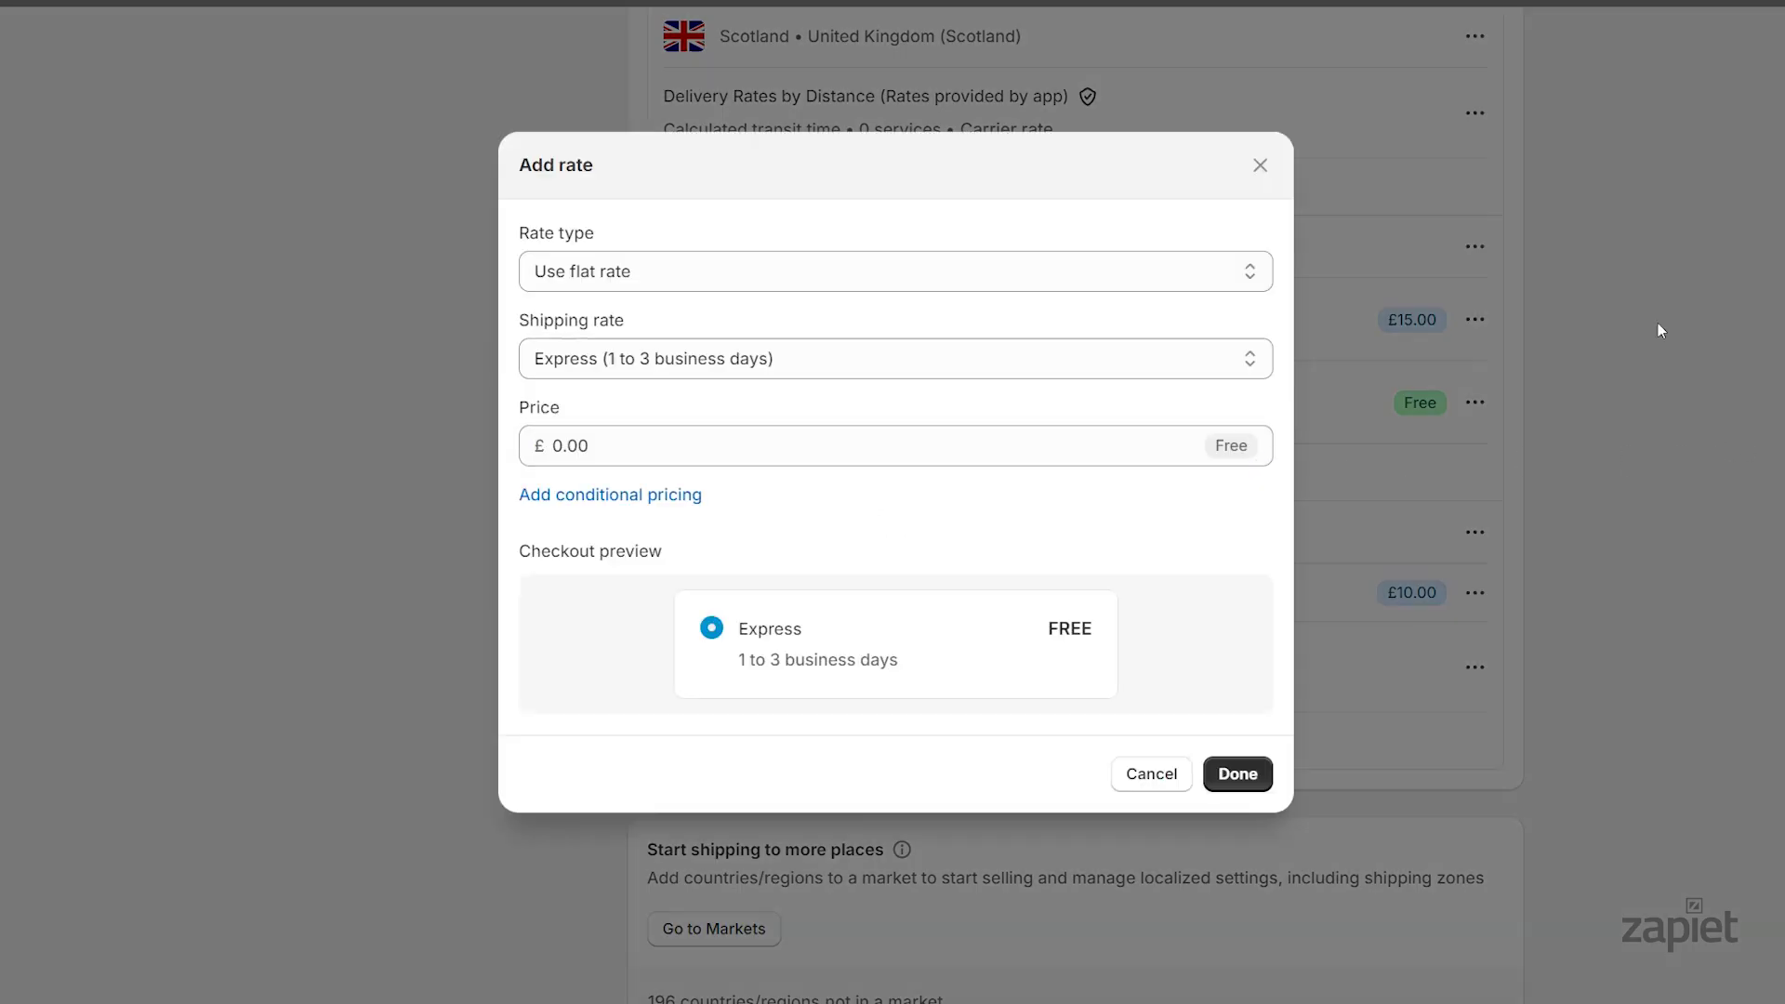
Set the rate type to Use carrier or app with Delivery Rates by Distance as provider
{"action": "left_click", "coordinate": [1046, 270]}
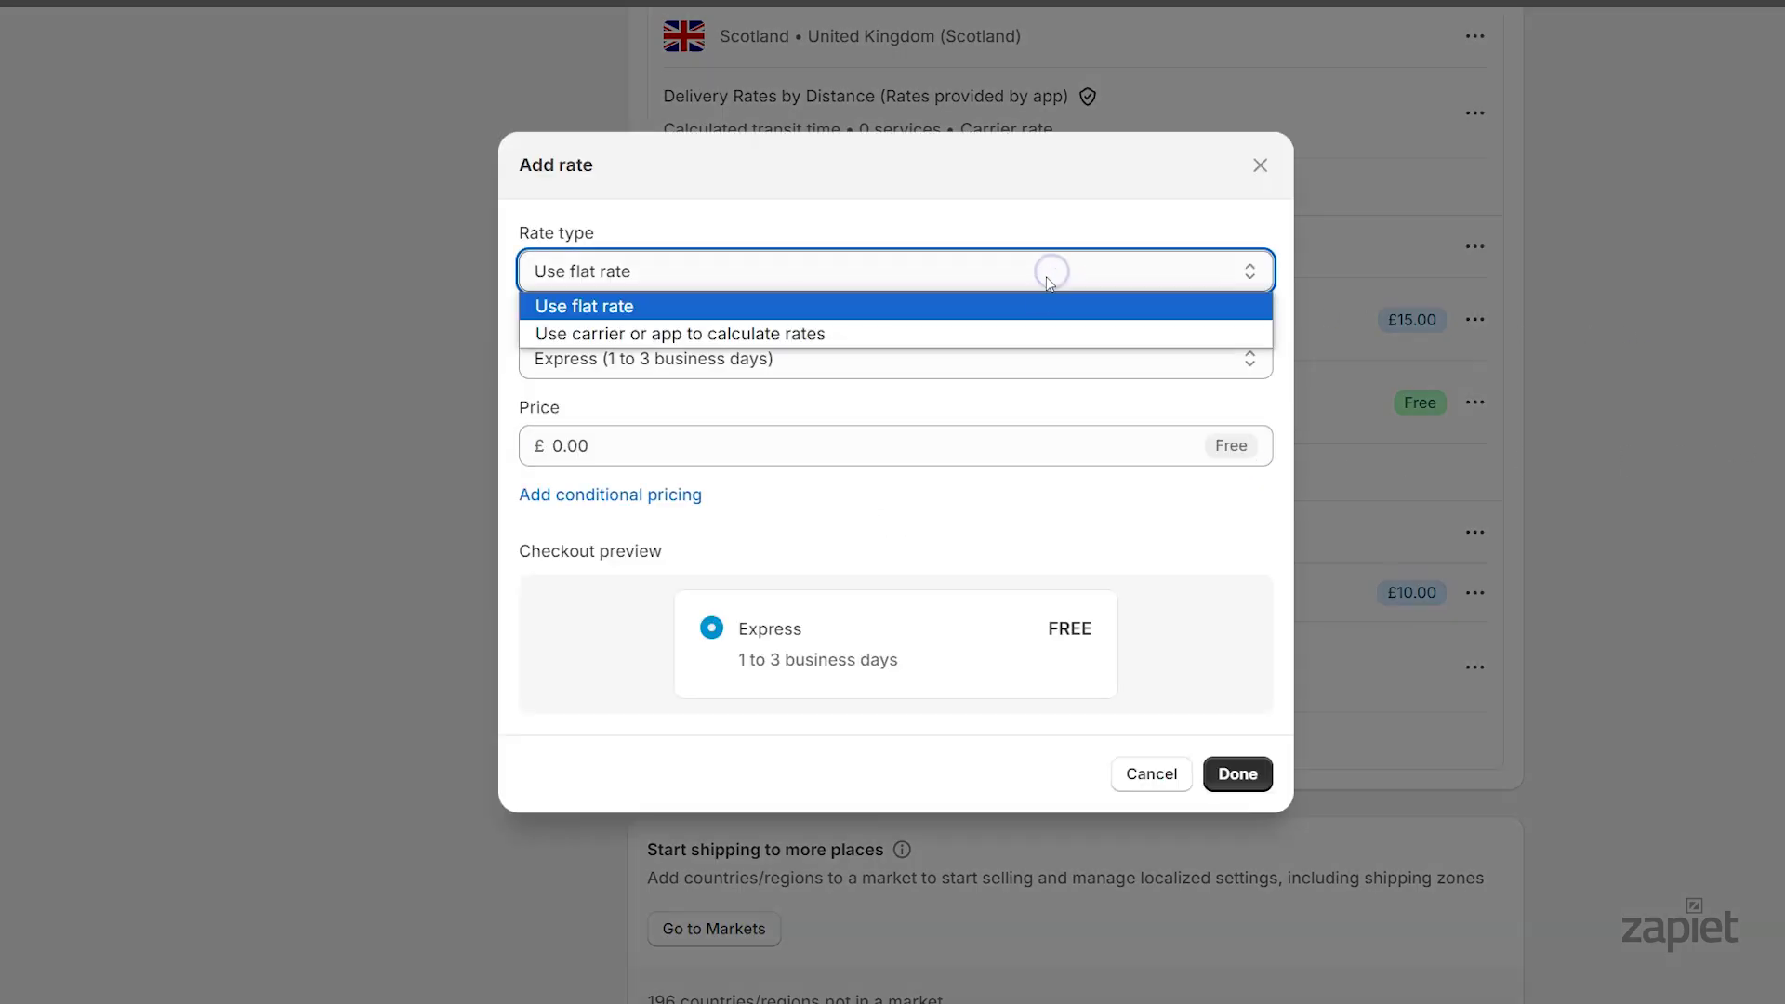
{"action": "left_click", "coordinate": [1021, 333]}
{"action": "left_click", "coordinate": [1066, 300]}
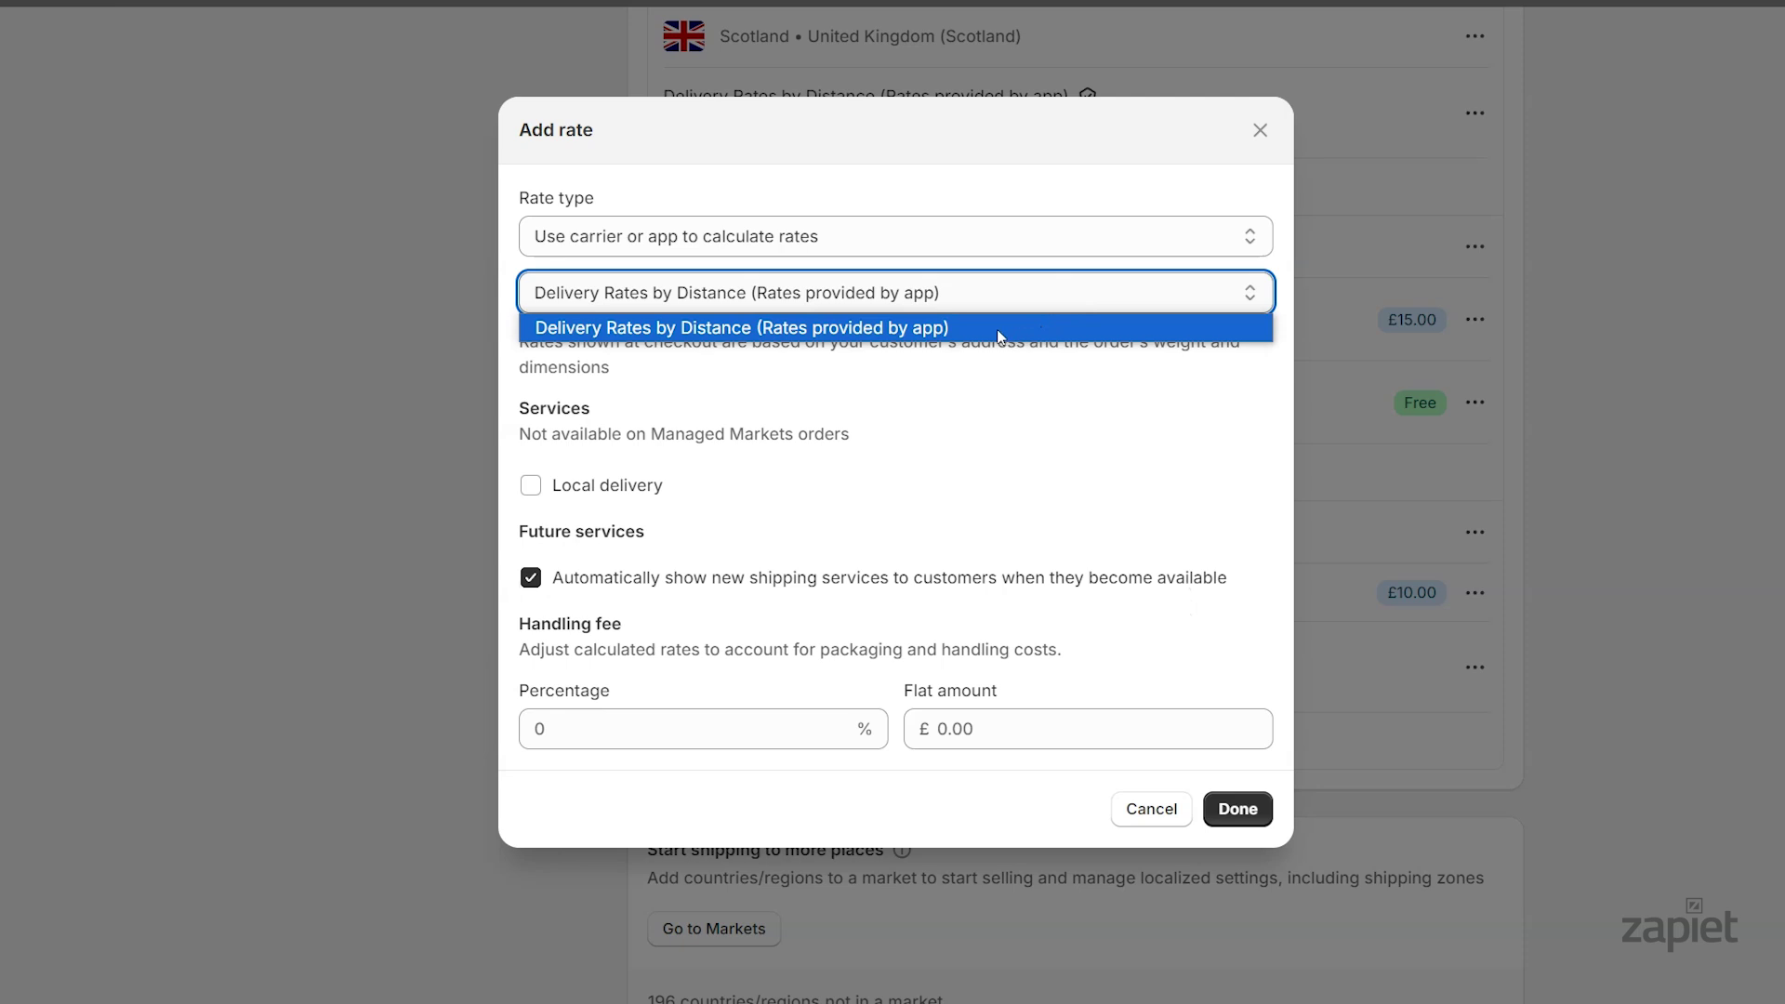
{"action": "left_click", "coordinate": [998, 333]}
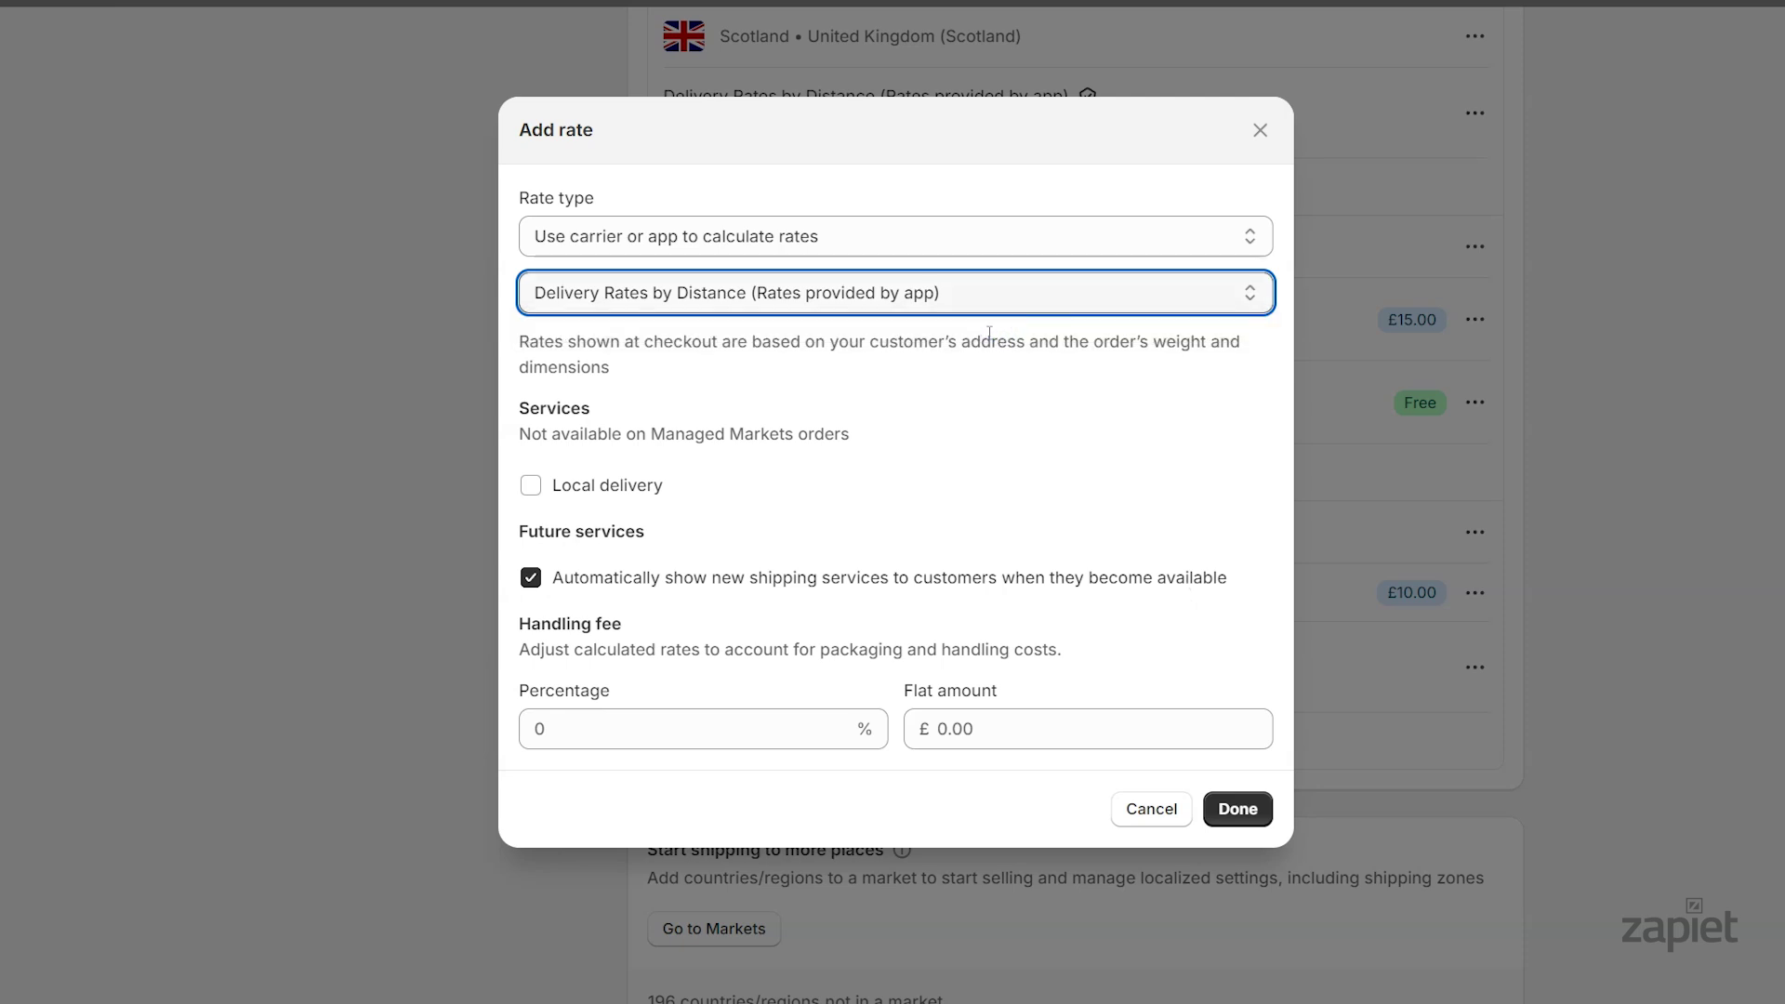
Enable the Local delivery service, confirm the rate, and save the shipping profile
{"action": "left_click", "coordinate": [531, 485]}
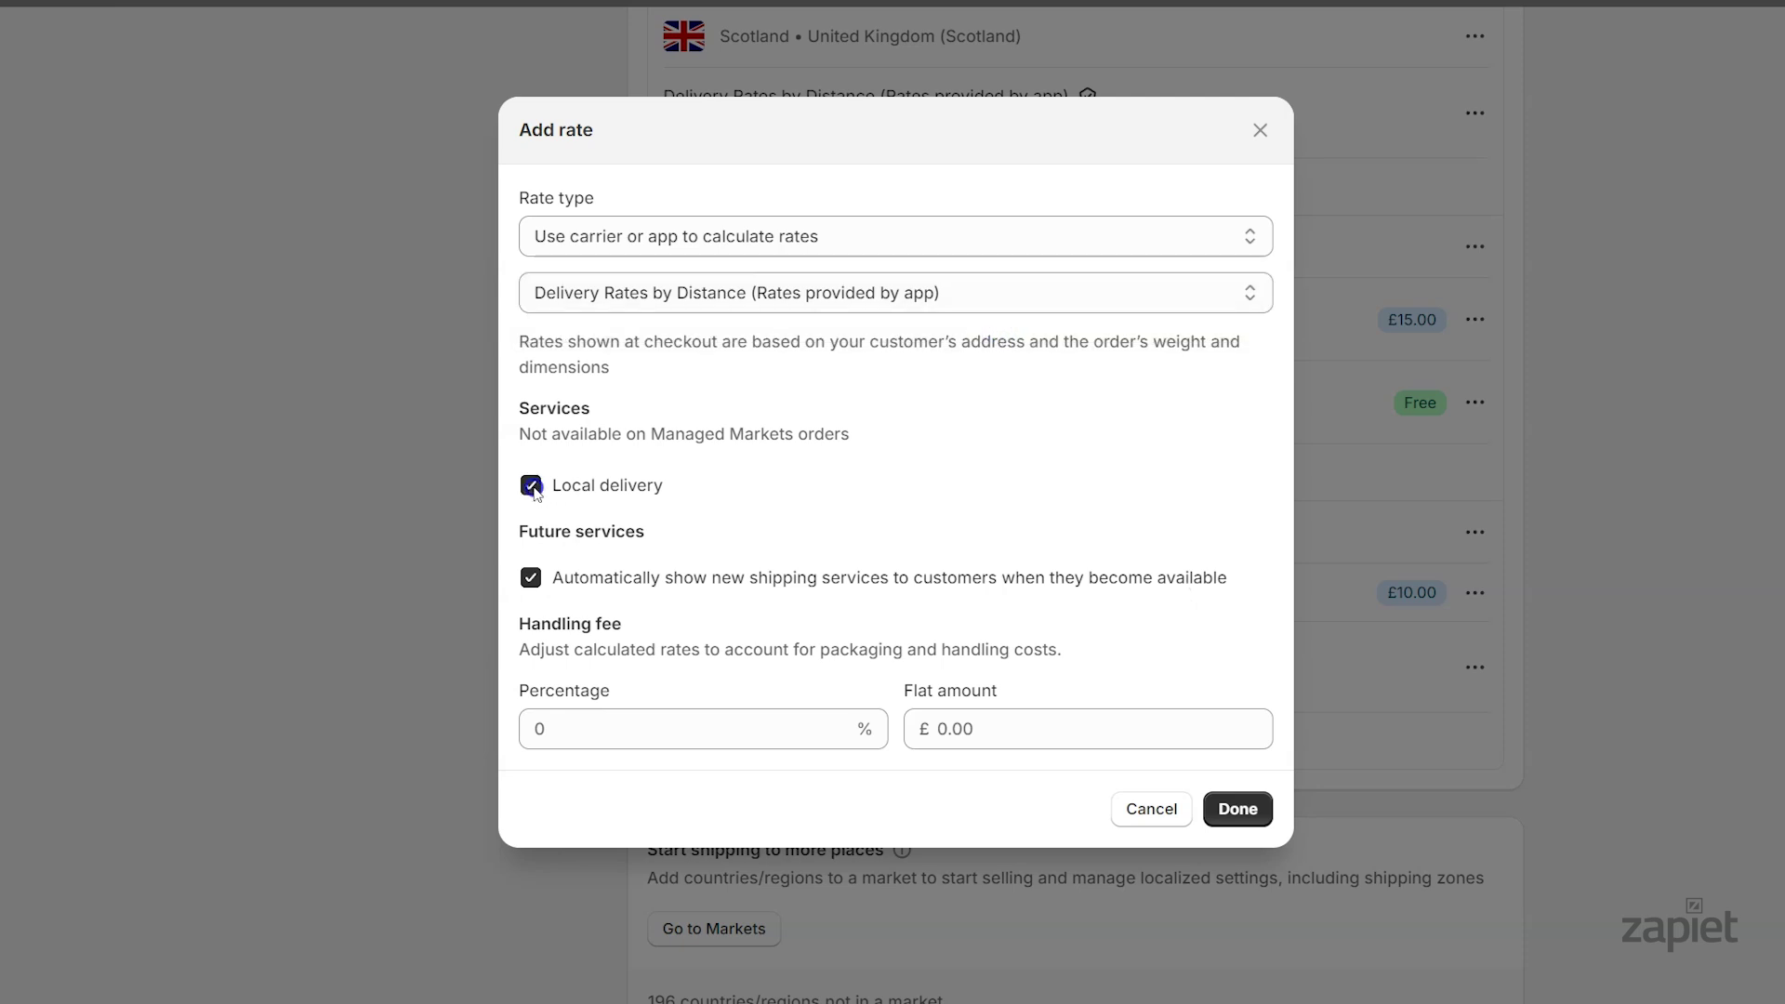
{"action": "left_click", "coordinate": [530, 580]}
{"action": "left_click", "coordinate": [530, 579]}
{"action": "left_click", "coordinate": [1224, 811]}
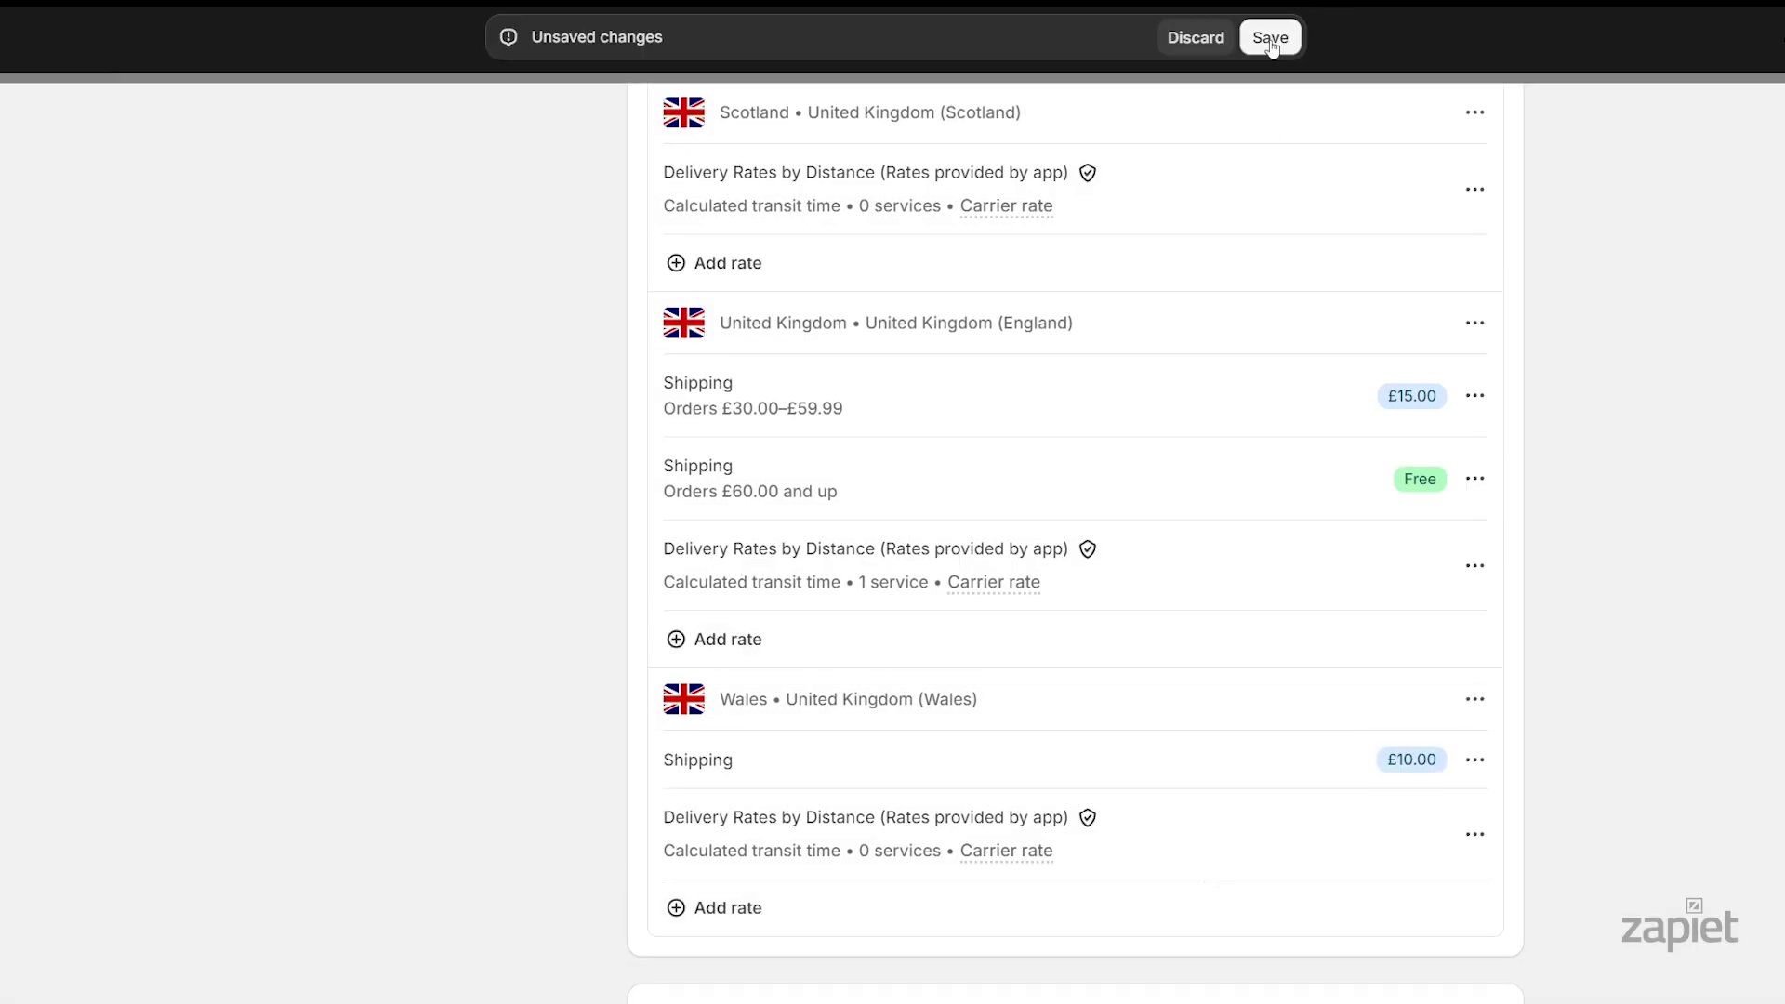
{"action": "left_click", "coordinate": [1267, 37]}
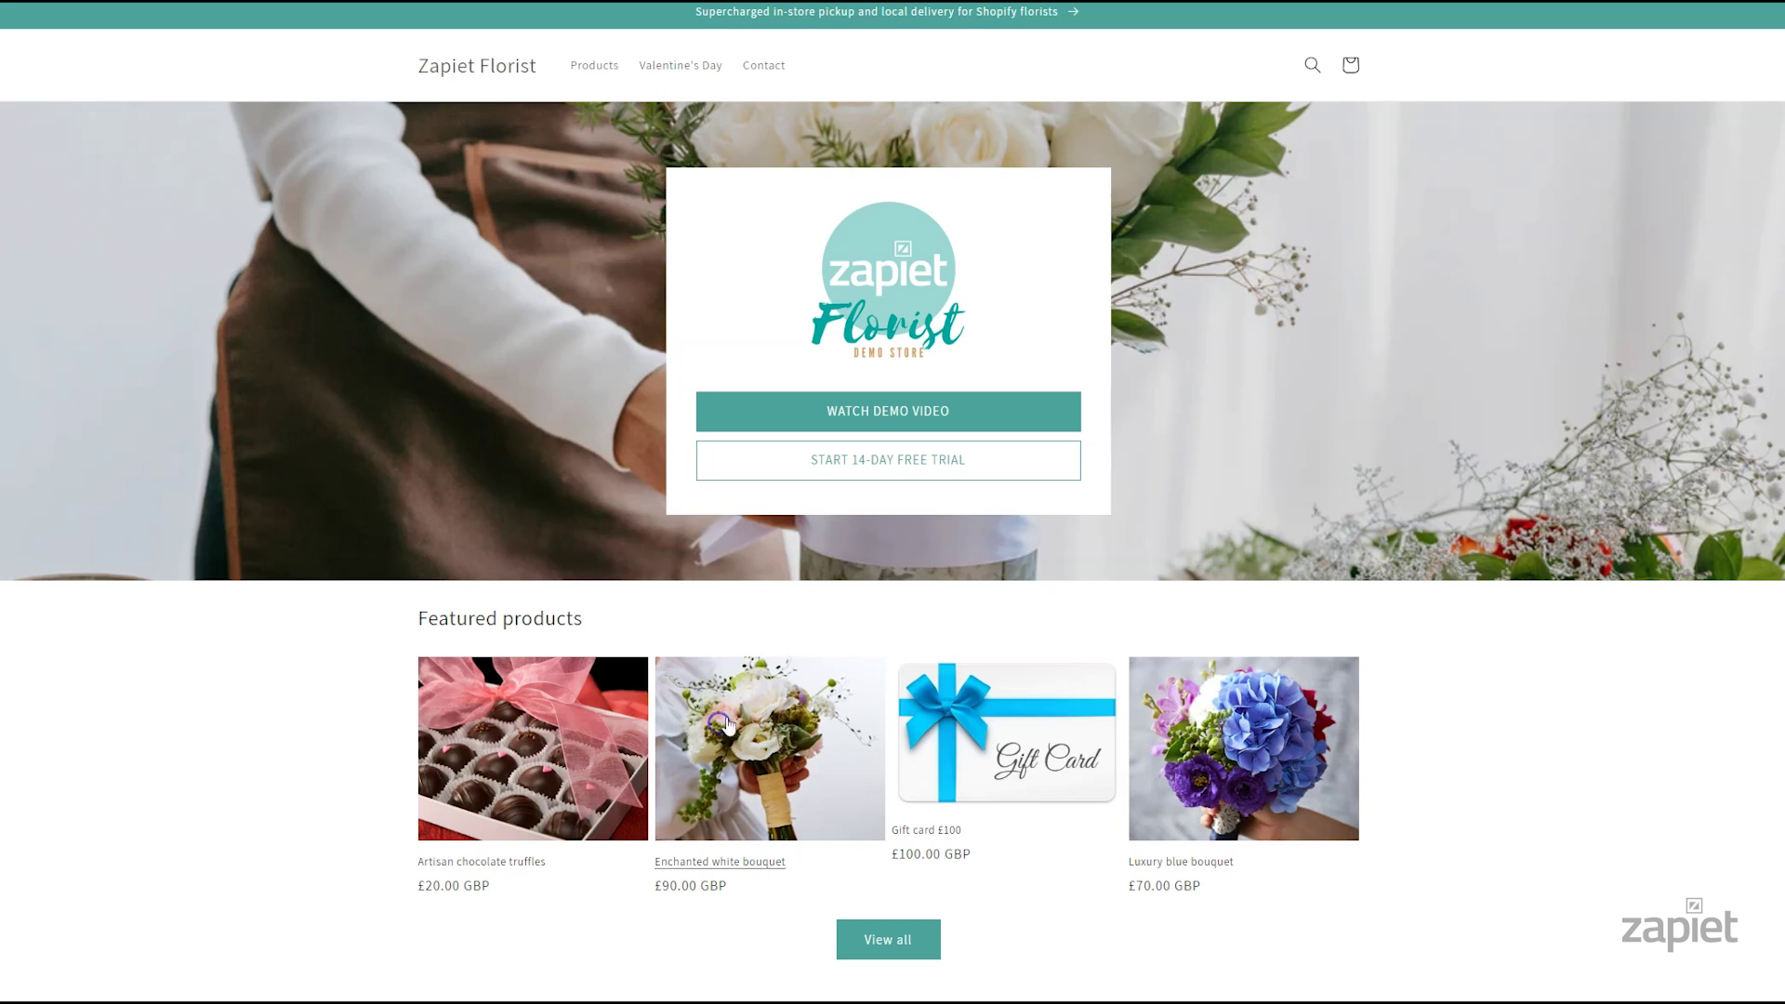
Buy the Enchanted white bouquet directly and enter the contact e-mail at checkout
{"action": "left_click", "coordinate": [720, 723]}
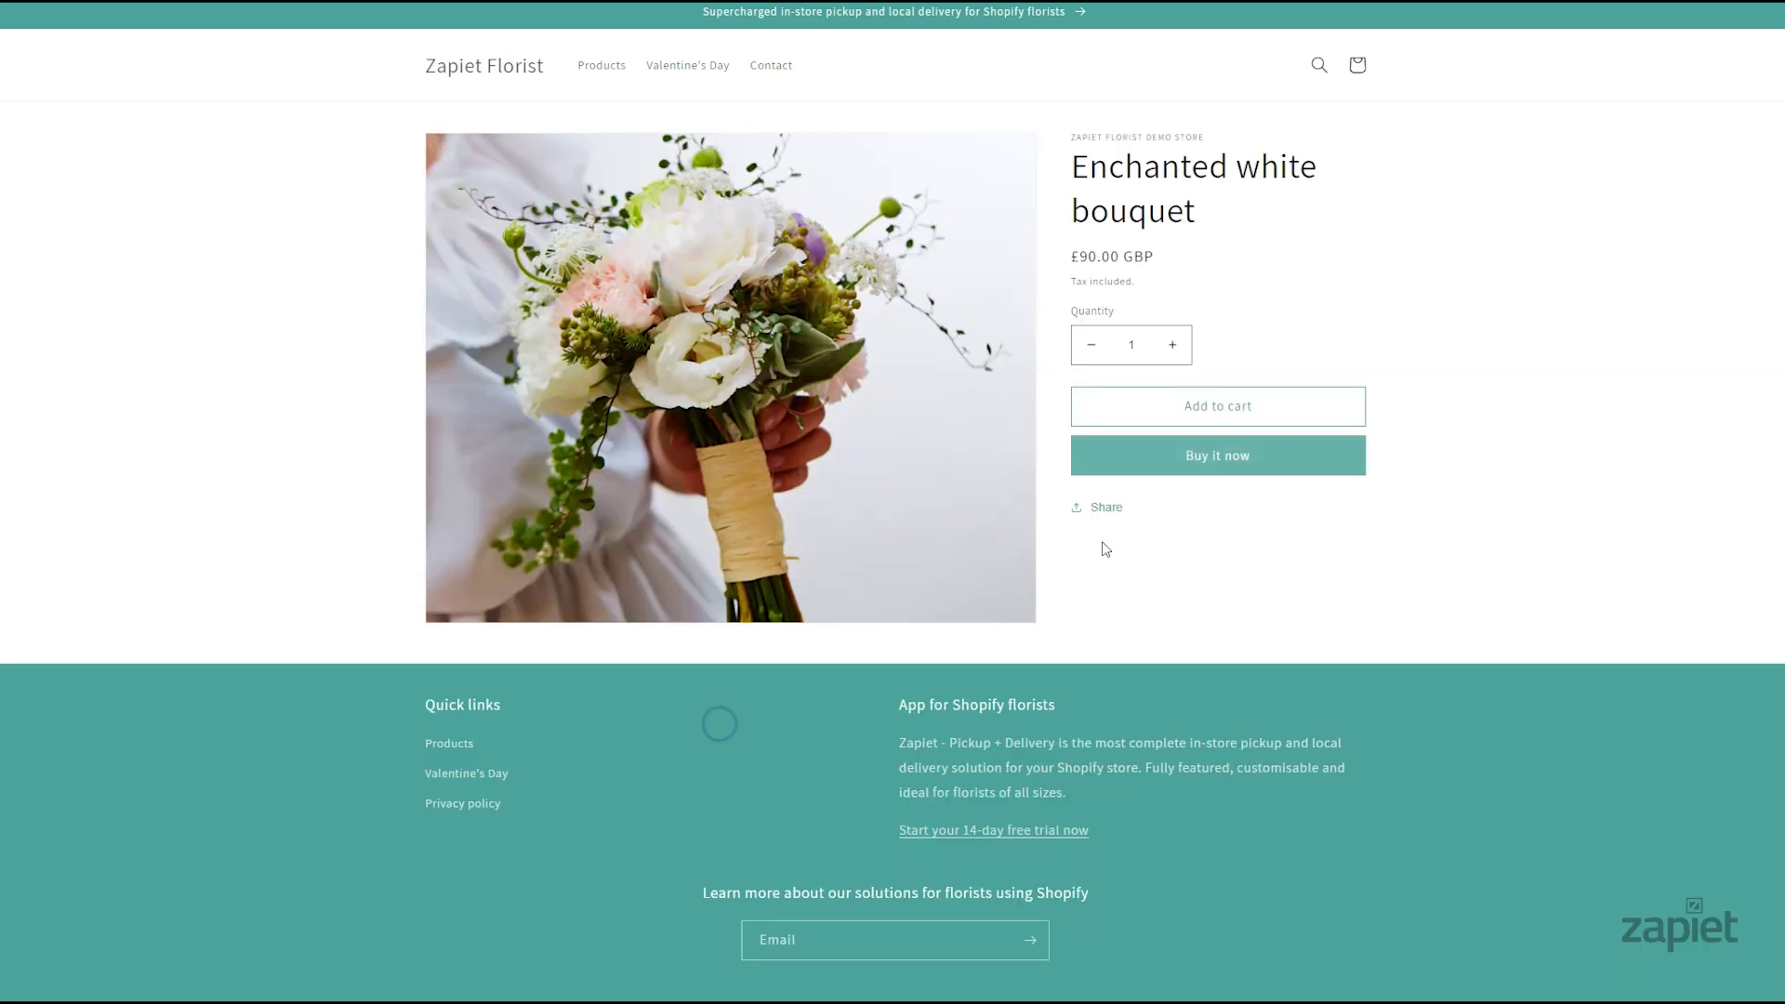
{"action": "left_click", "coordinate": [1188, 454]}
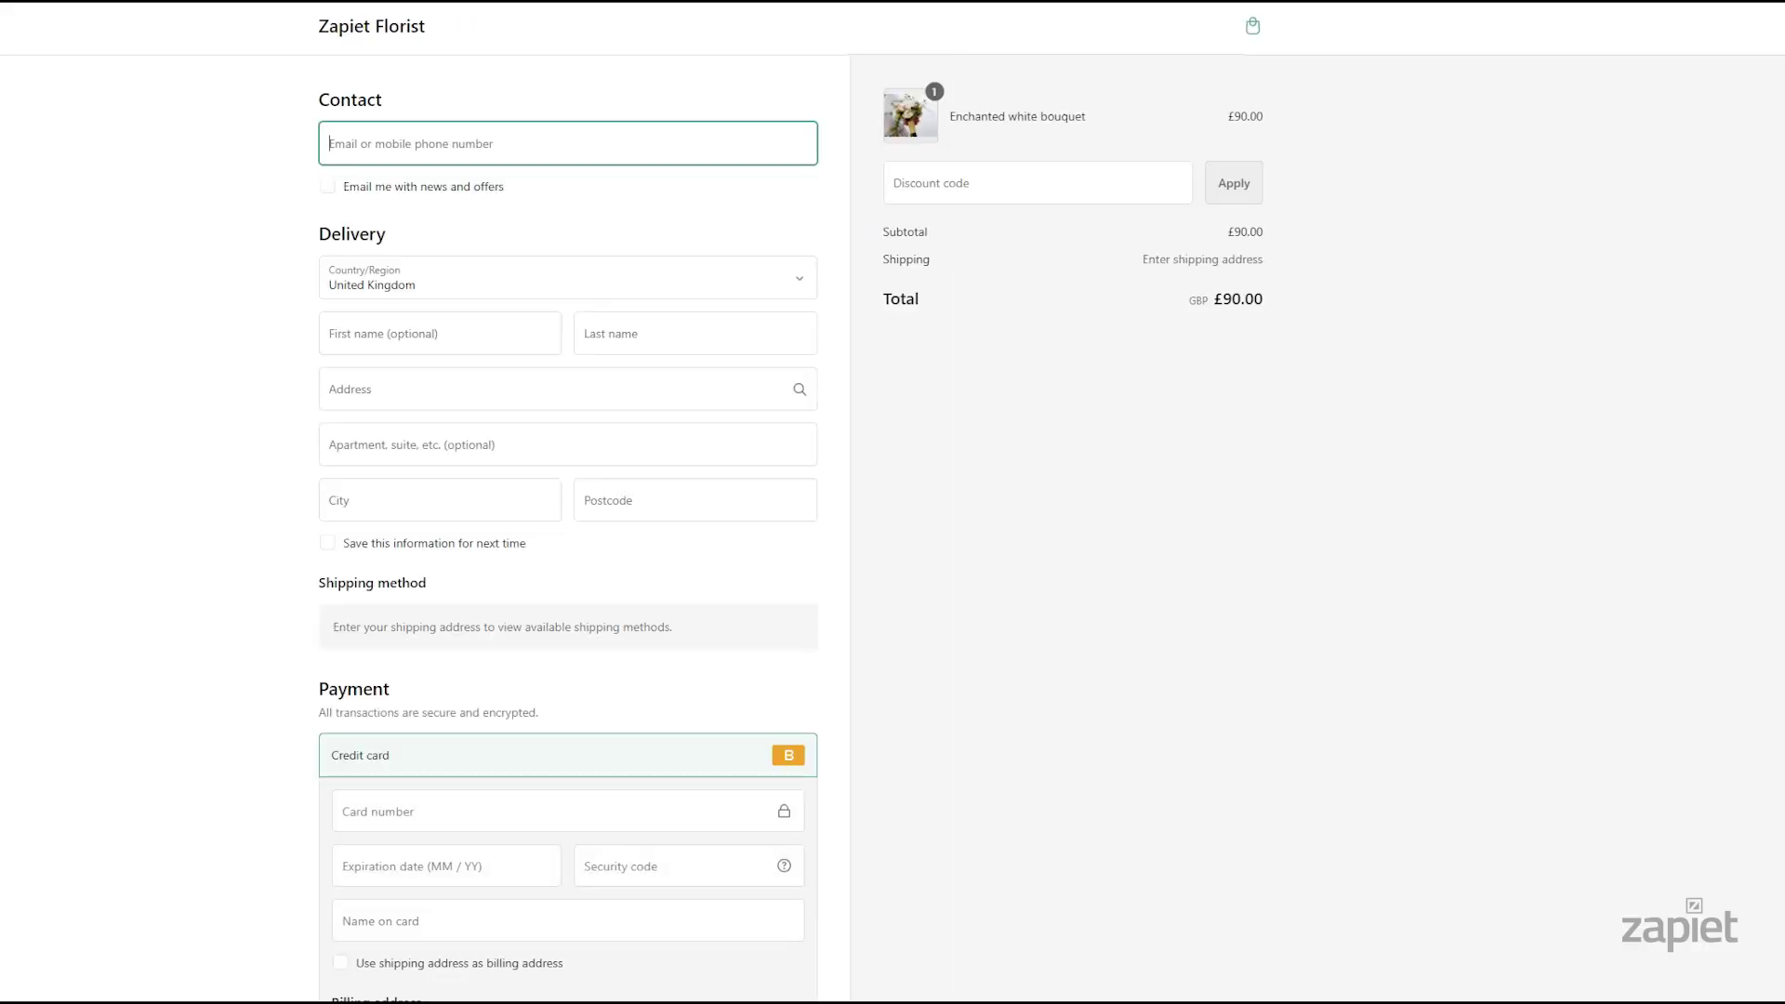
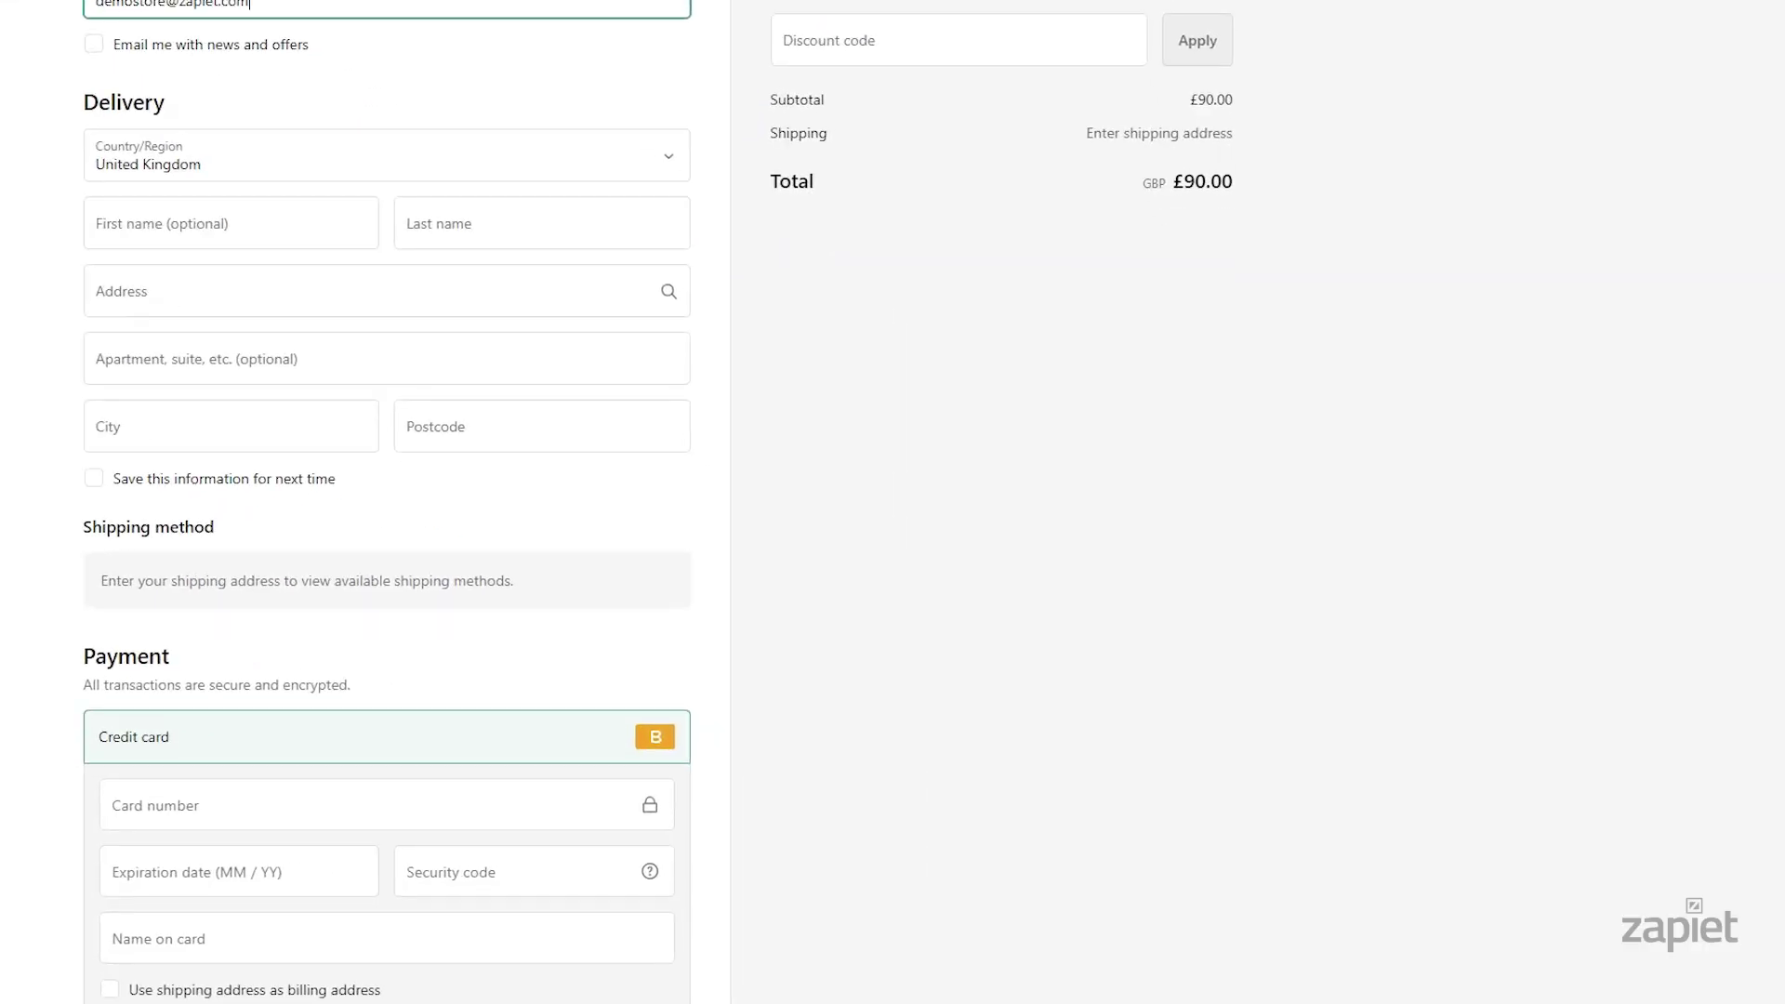
Fill in the customer's first and last name and choose the suggested London delivery address
{"action": "left_click", "coordinate": [231, 232]}
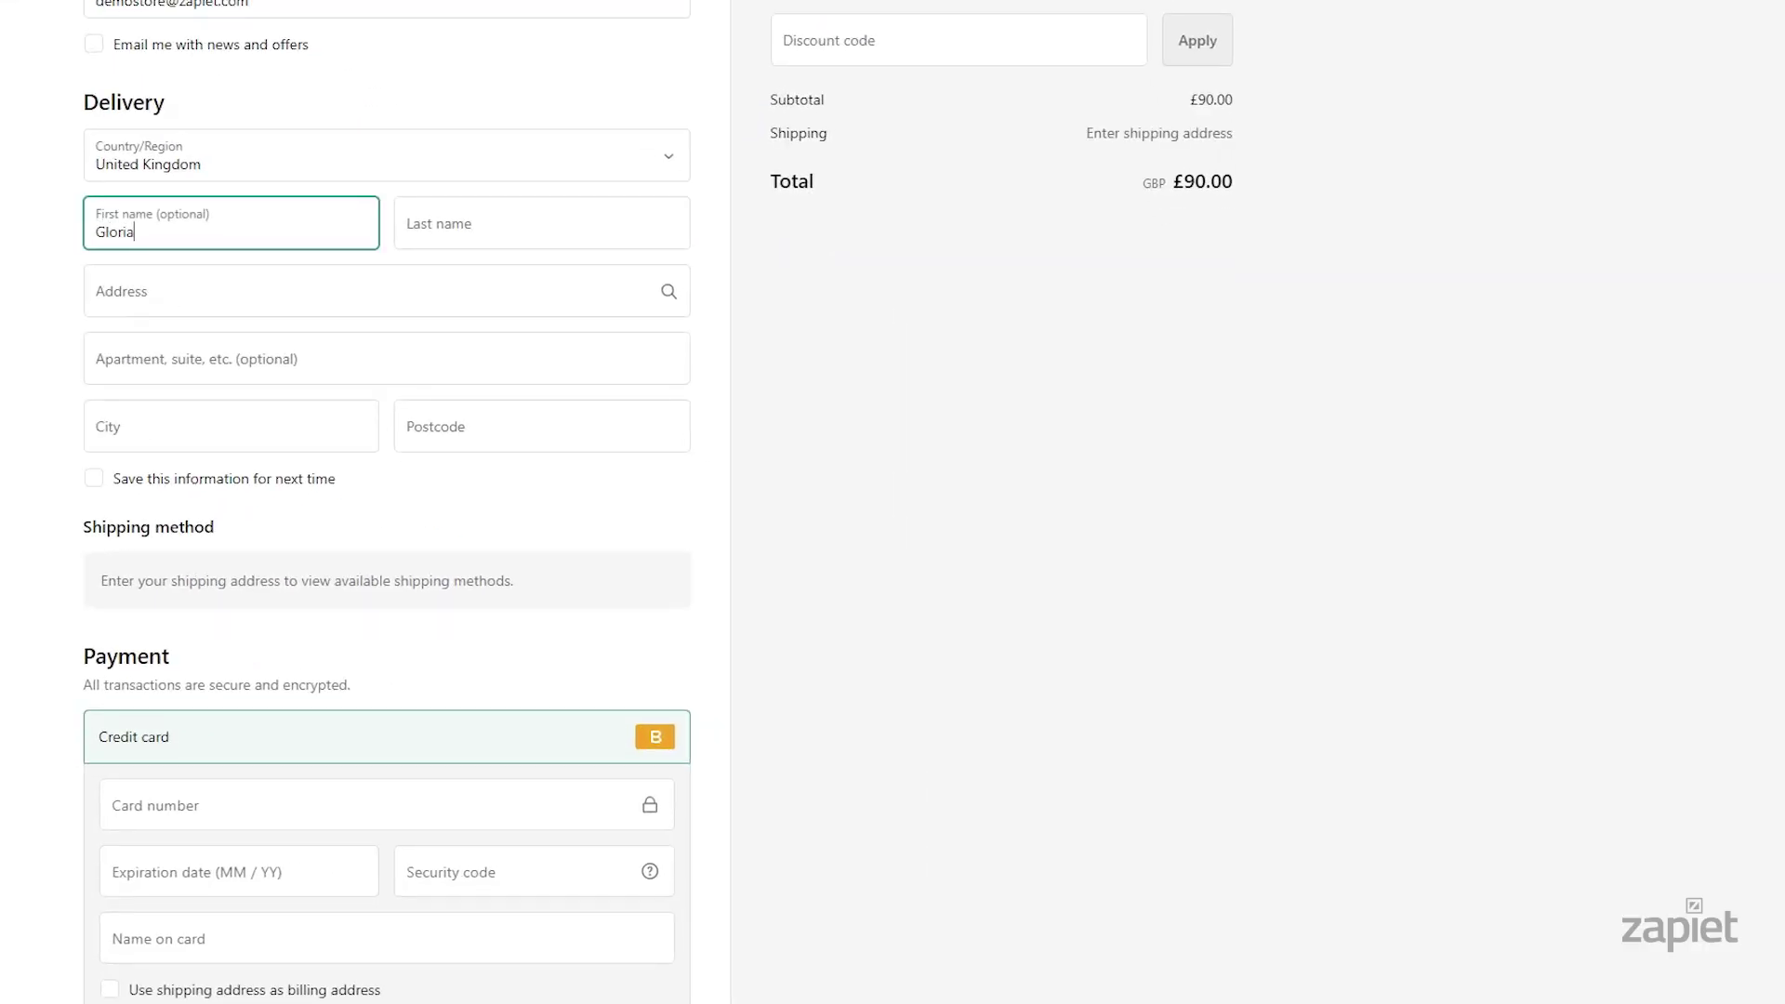
{"action": "key", "text": "Tab"}
{"action": "key", "text": "Tab"}
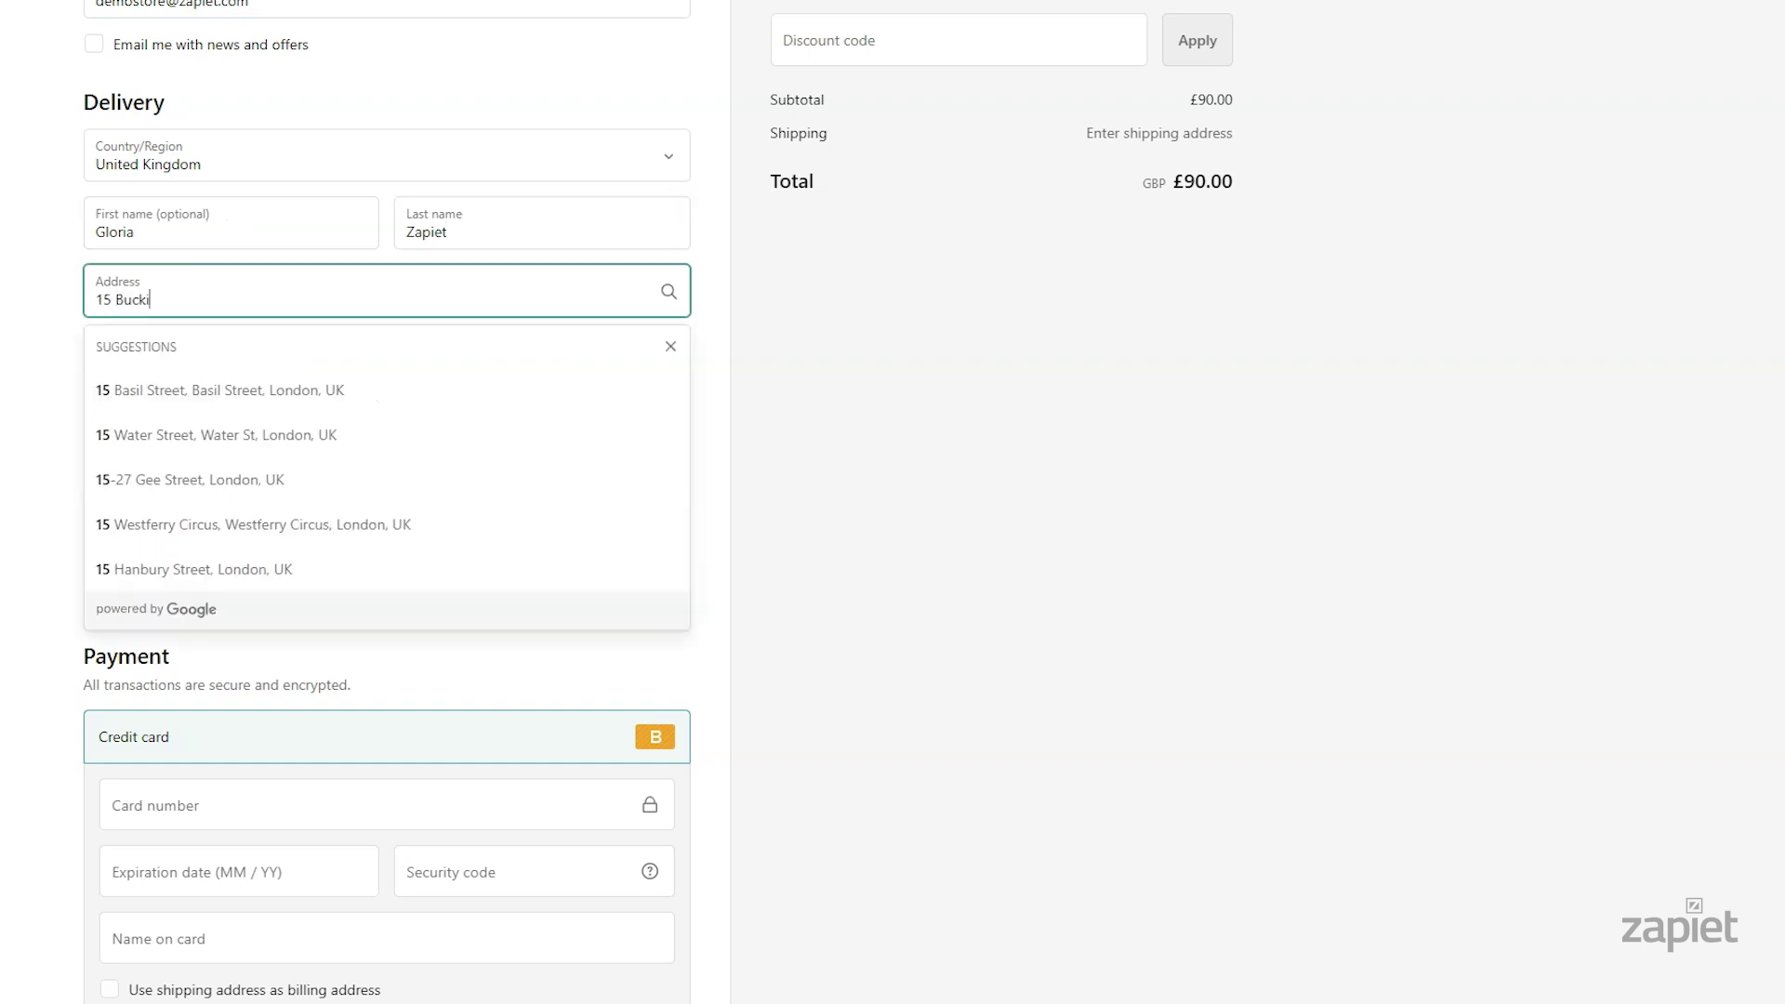
{"action": "key", "text": "Down"}
{"action": "key", "text": "Down"}
{"action": "key", "text": "Down"}
{"action": "key", "text": "Down"}
{"action": "key", "text": "Return"}
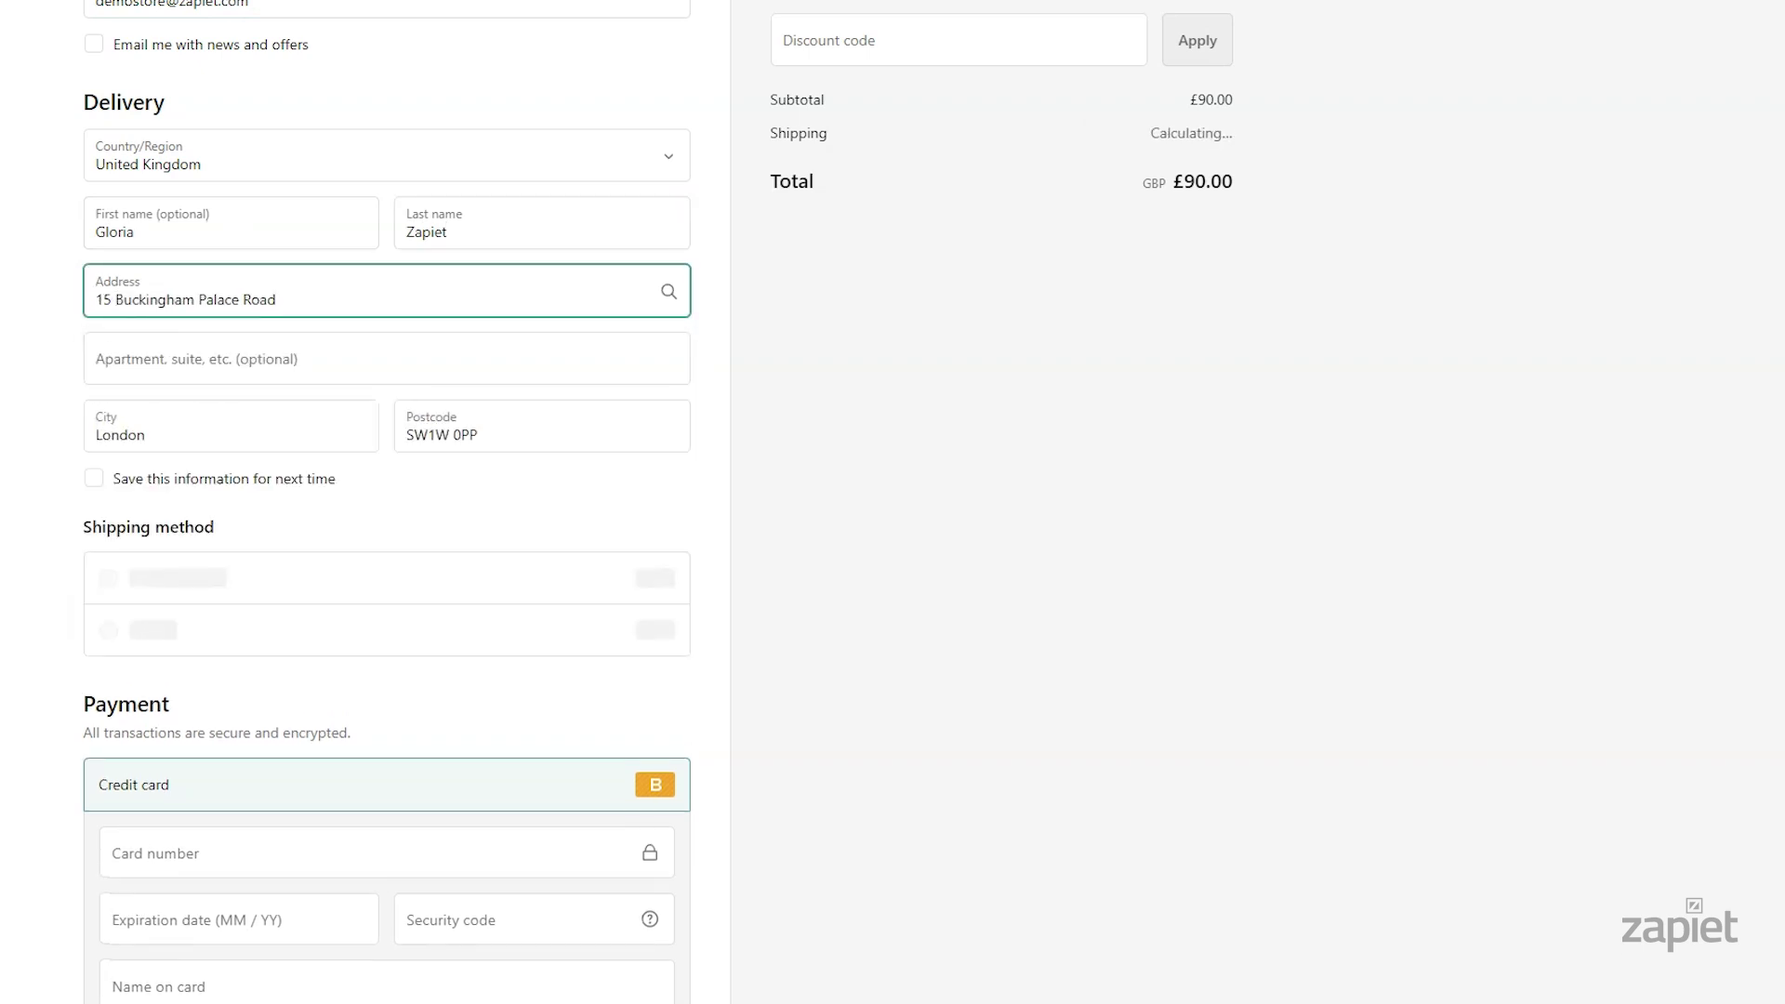